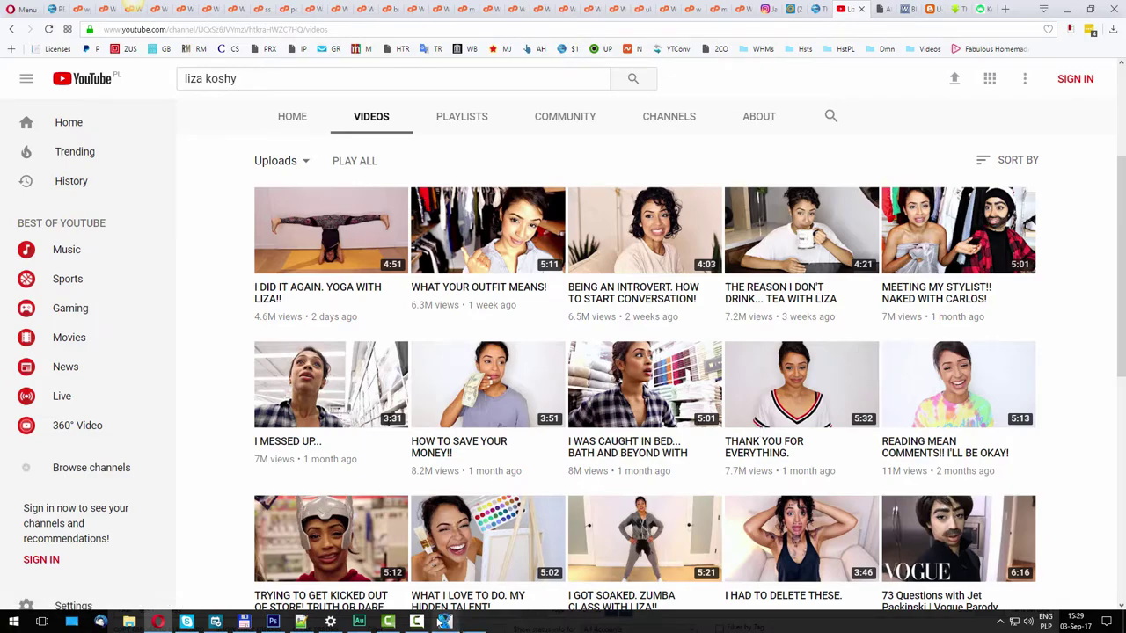
Step: Bring VEGAS Pro 14.0 to the front with its empty 1920x1080 project
left_click(446, 622)
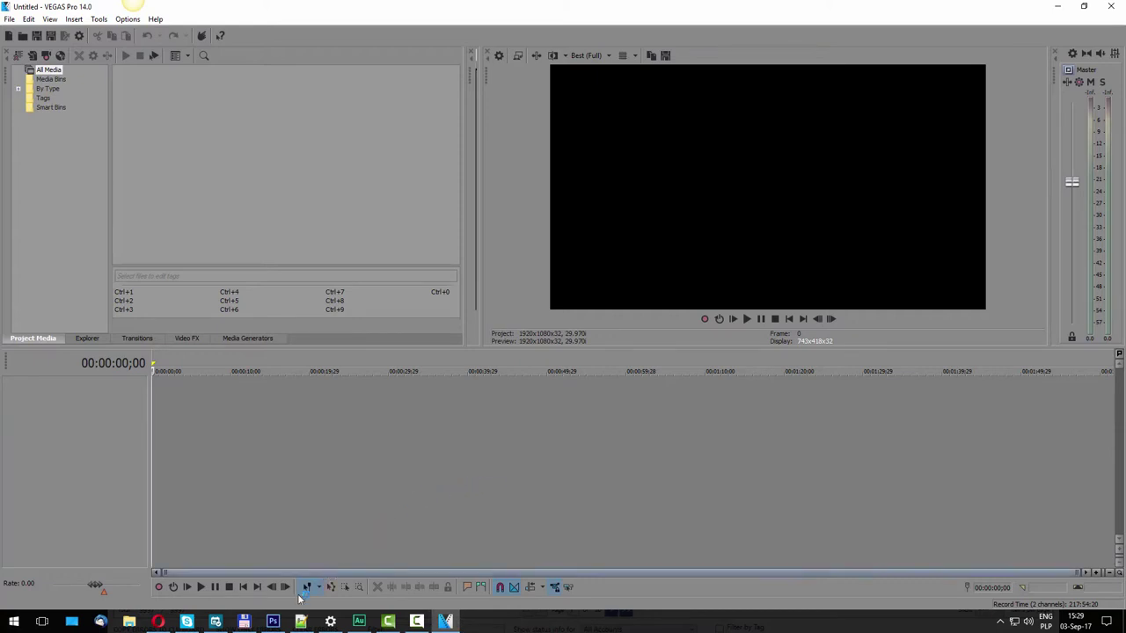
Step: Drag 'FRIENDS VS. BEST FRIENDS!! - Lizzza.mp4' onto the timeline and jump to 00:00:12;09
left_click(243, 623)
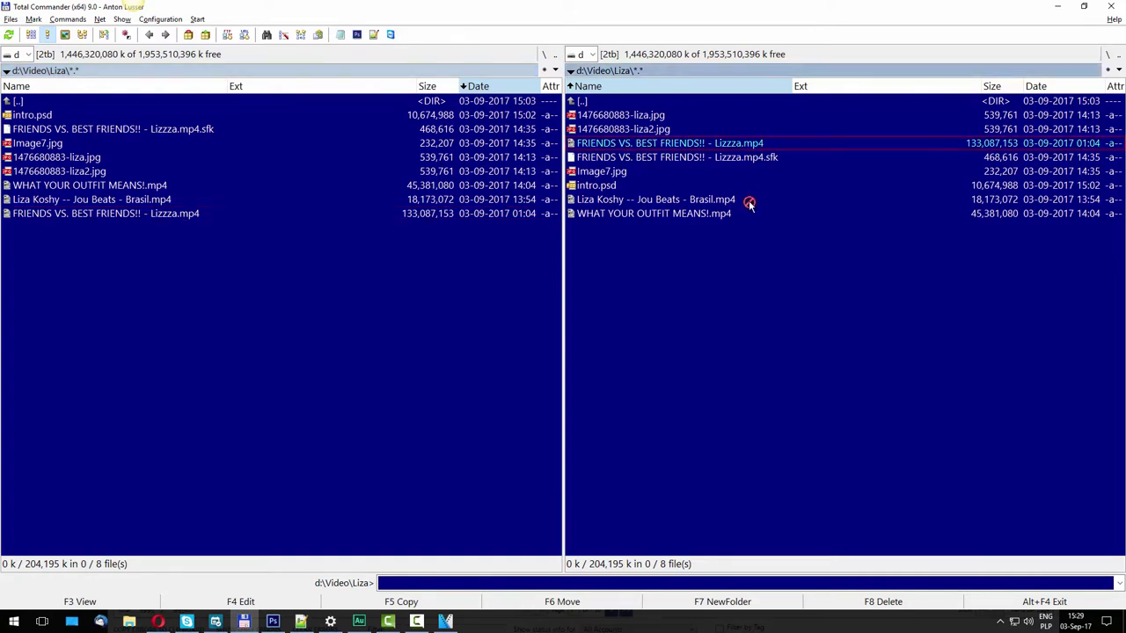
left_click(446, 622)
left_click_drag(450, 622, 232, 419)
left_click(185, 402)
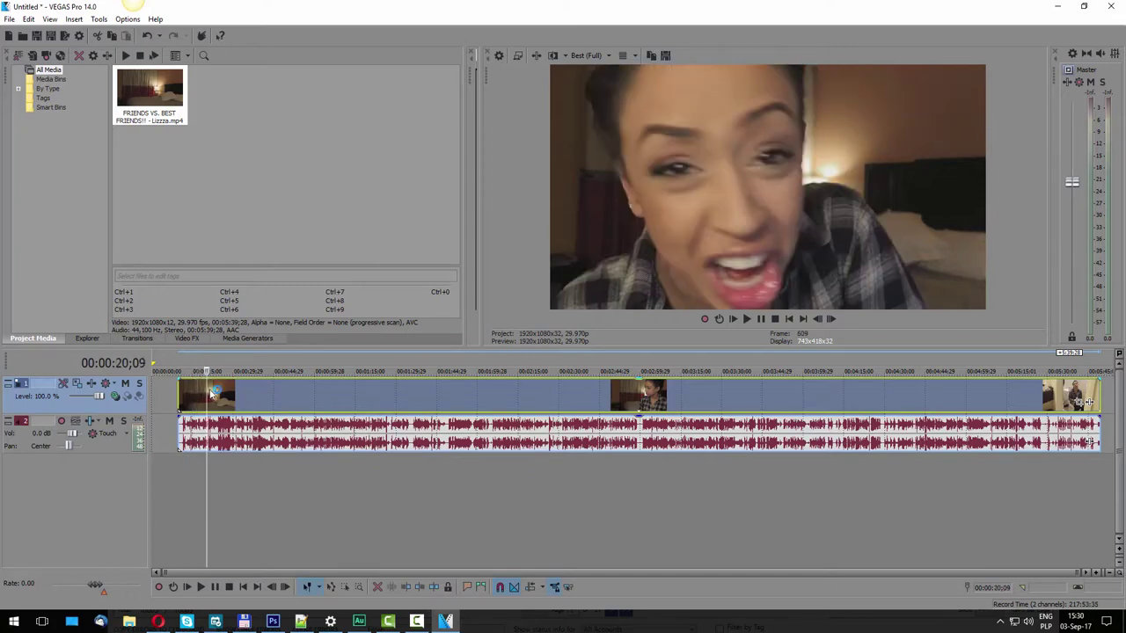
Step: Pause on the pink galaxy frame at 00:00:24;25 and save a snapshot as Image1.jpg
key("space")
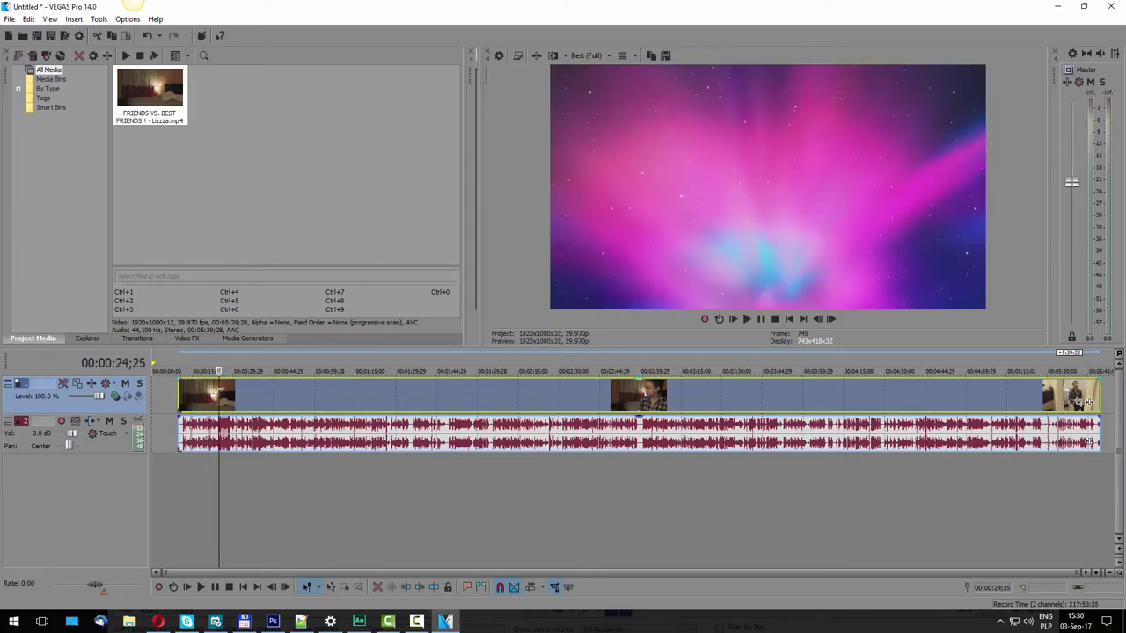
left_click(609, 54)
mouse_move(614, 111)
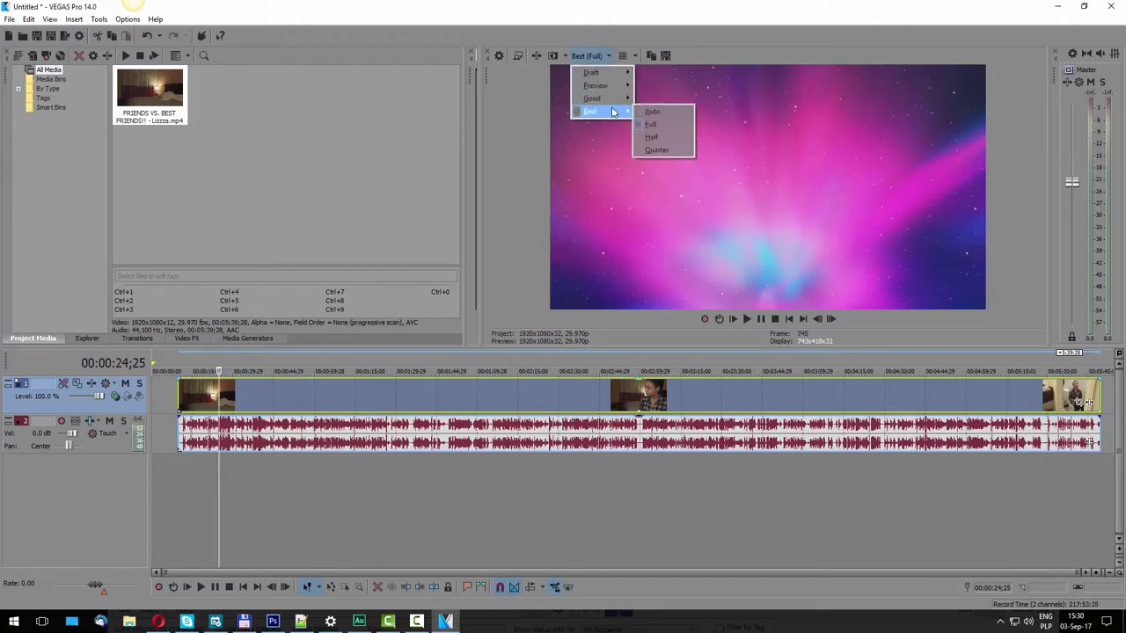
left_click(540, 333)
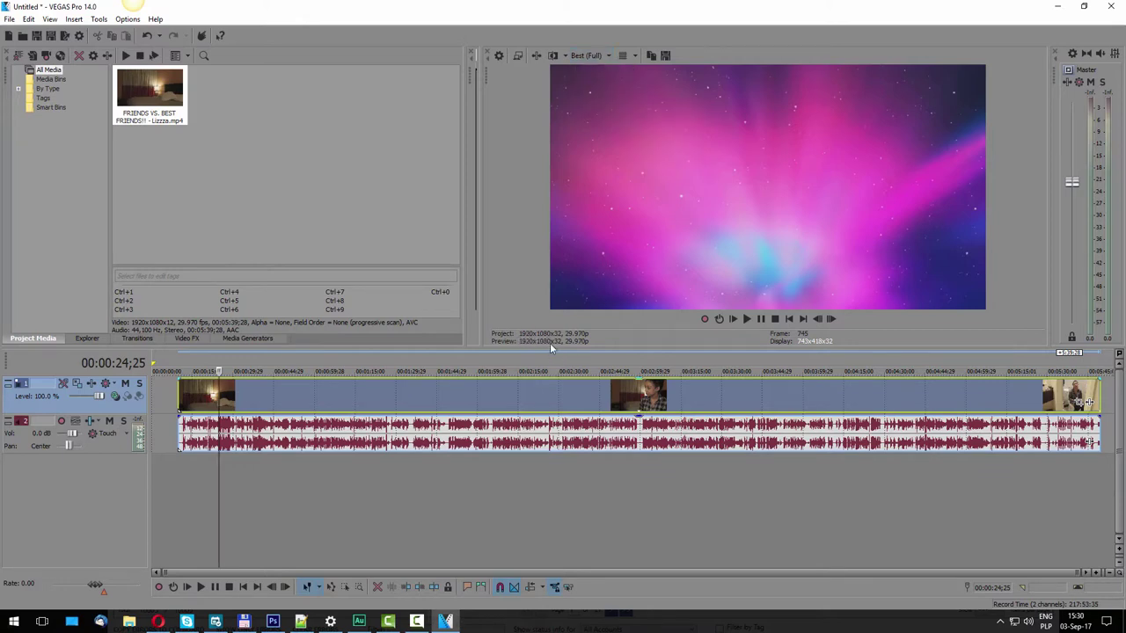
left_click(665, 55)
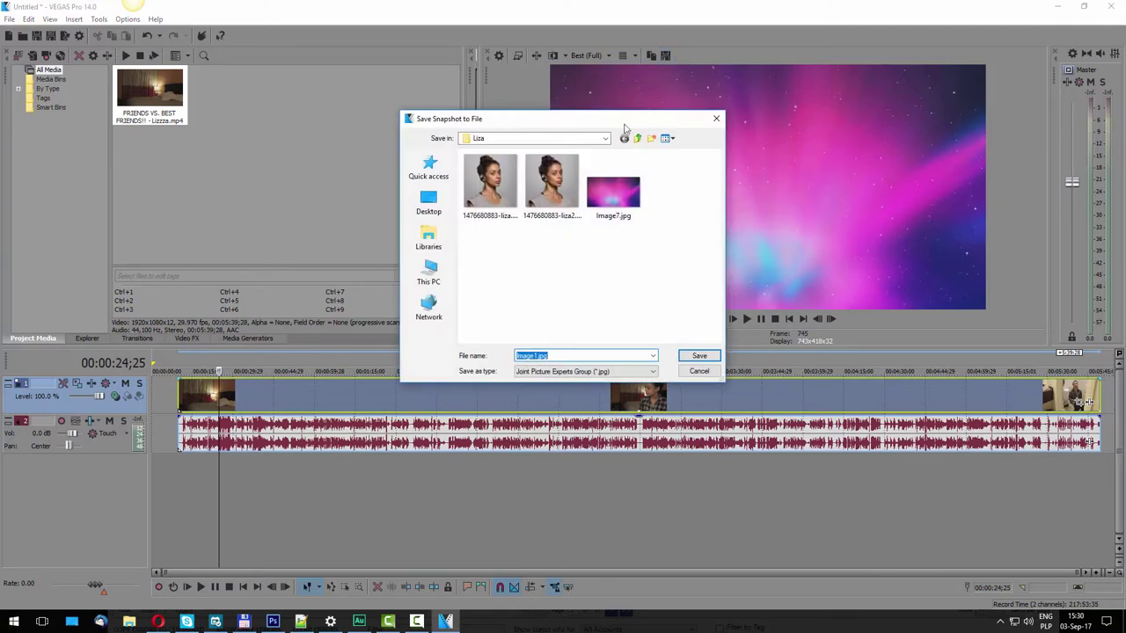
left_click(700, 357)
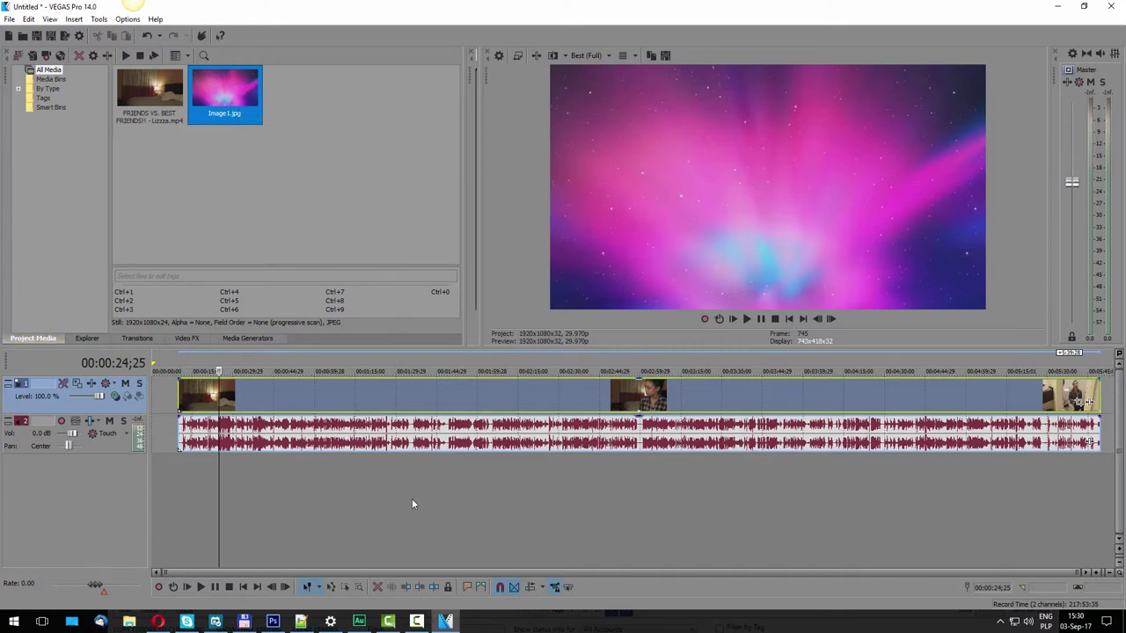
Step: Open Image1.jpg from the Liza folder in Photoshop
left_click(244, 622)
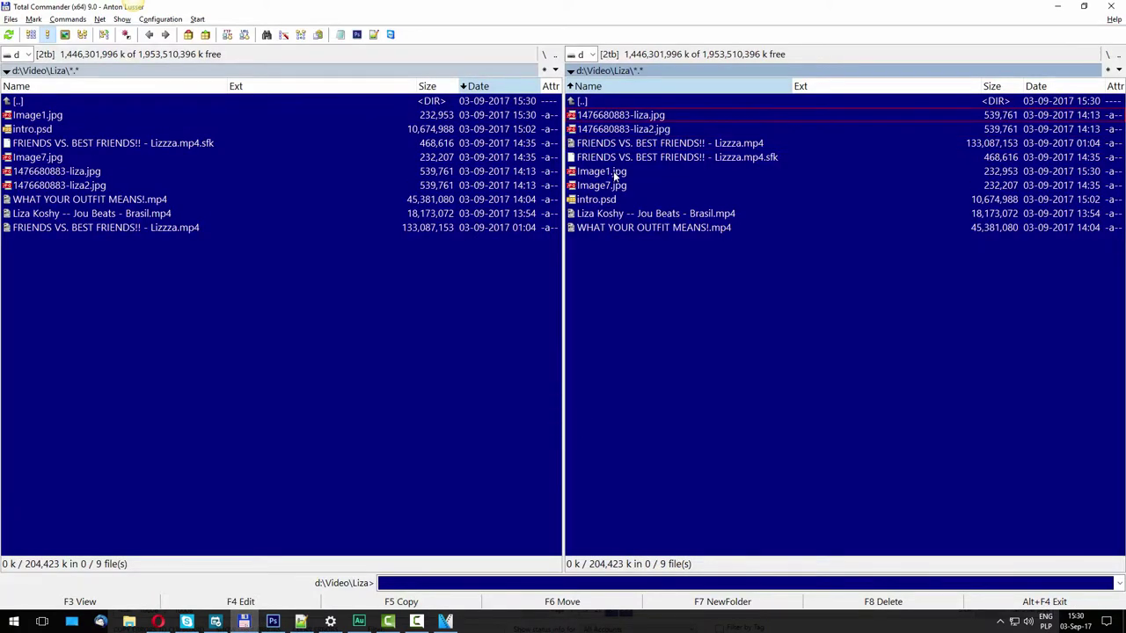
double_click(615, 172)
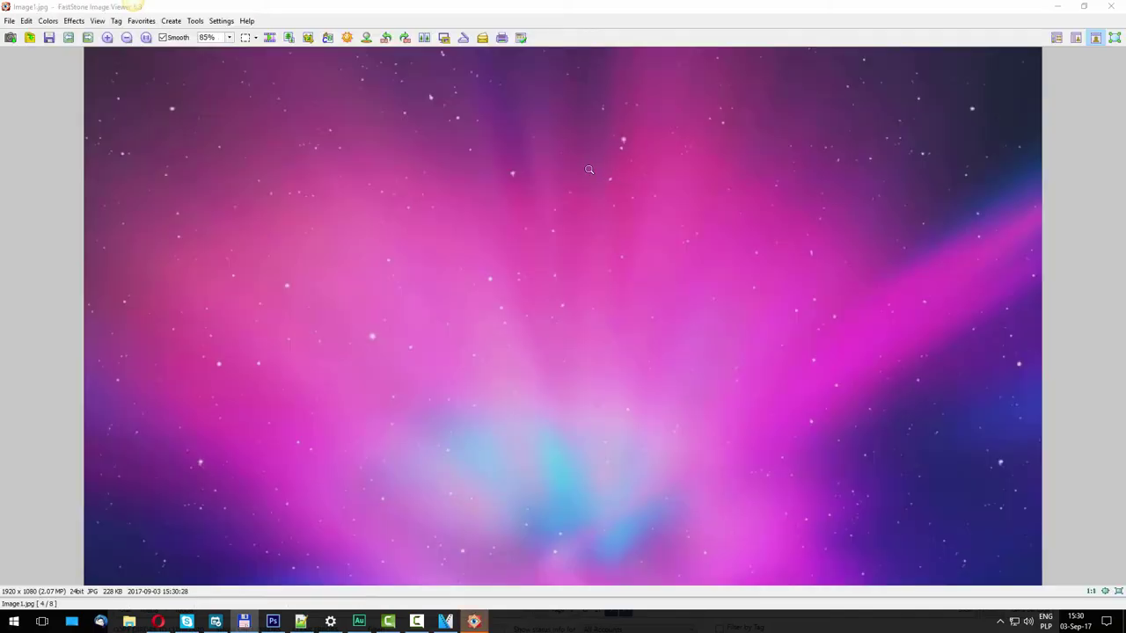
double_click(590, 170)
key("e")
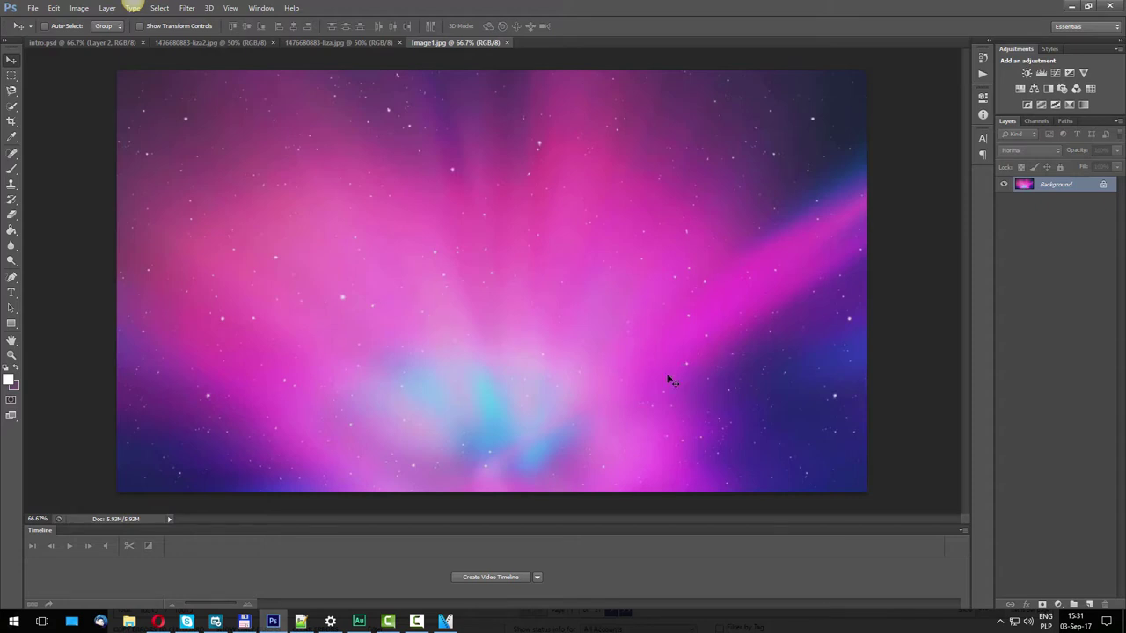
Step: Step the VEGAS preview forward to the face, then add an empty Layer 1 in Photoshop
left_click(445, 622)
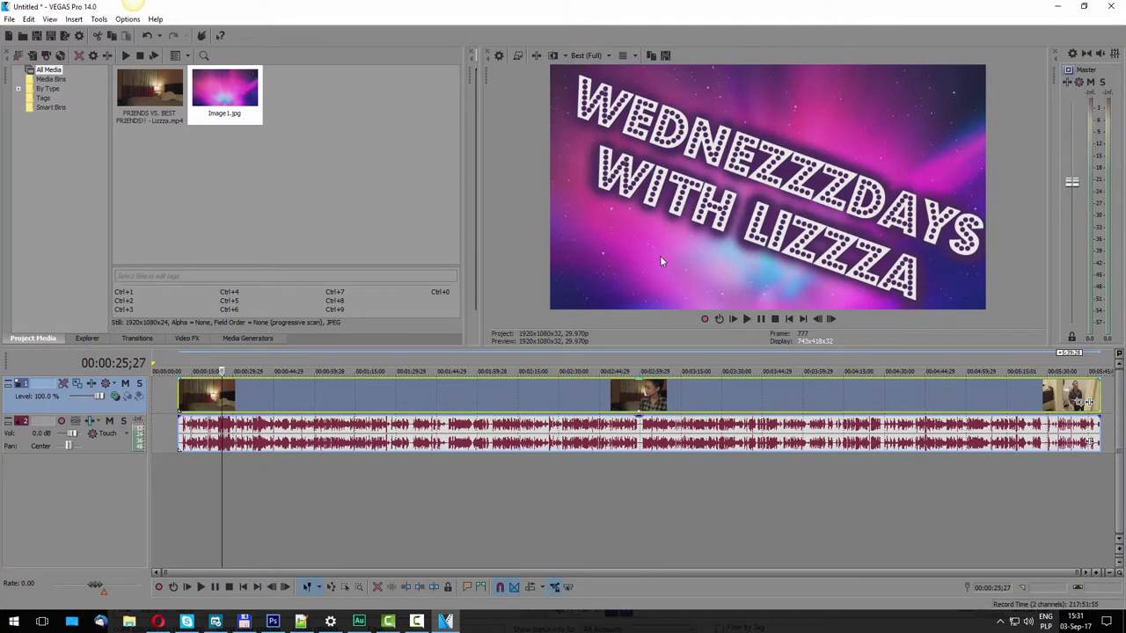
left_click(830, 319)
left_click(831, 320)
left_click(830, 319)
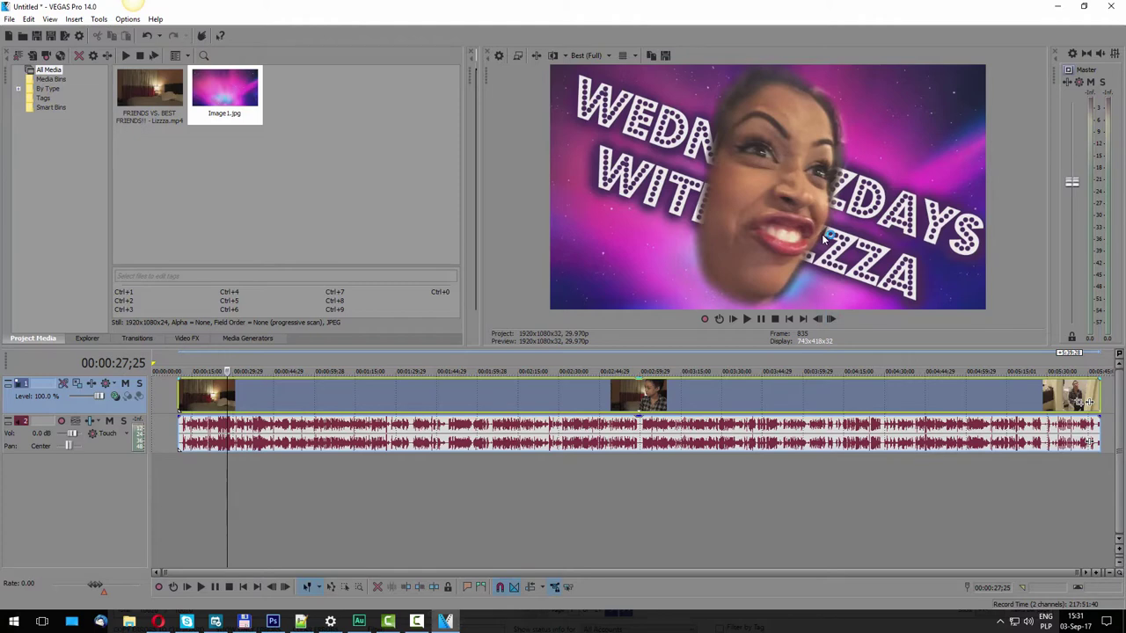
key("alt+Tab")
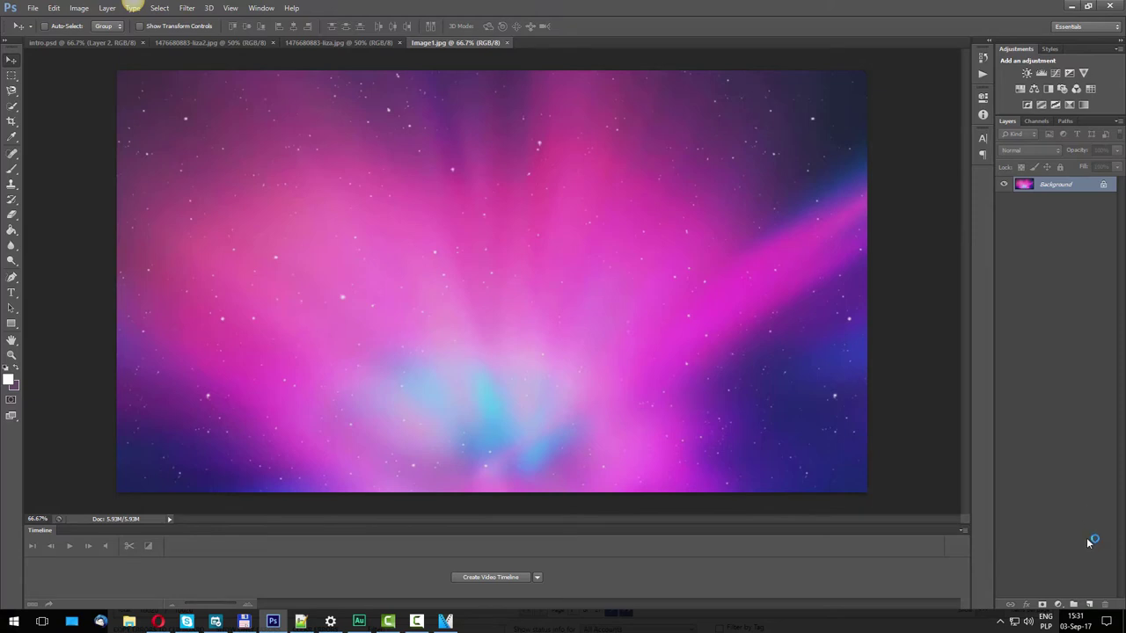
left_click(1090, 606)
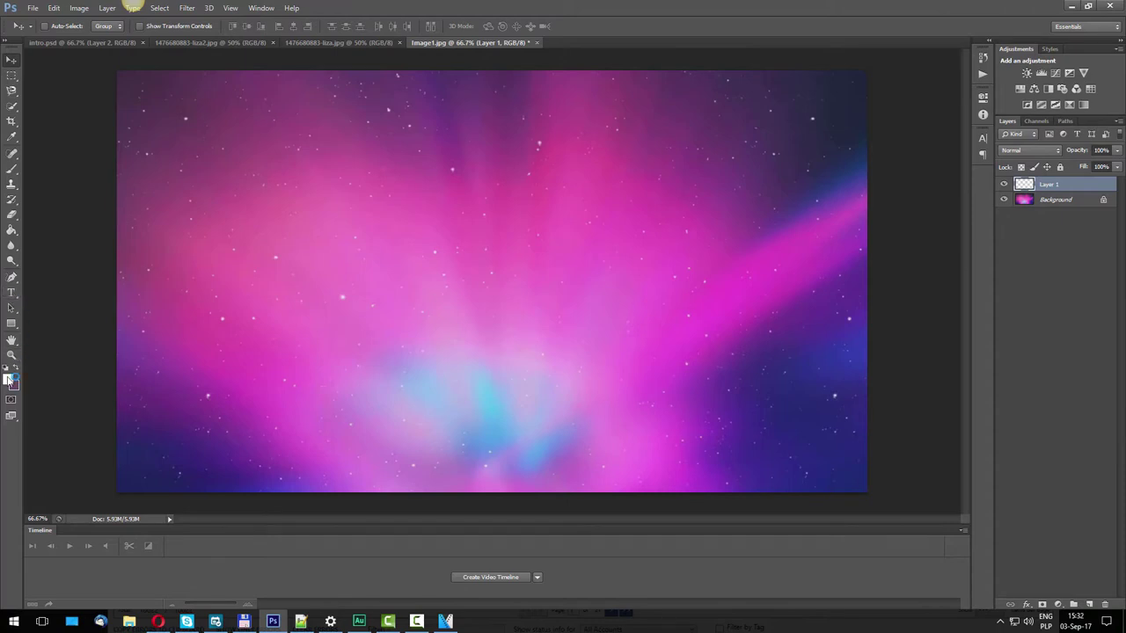
Step: Type the first title line 'WEDNEZZZDAYS' in the image's upper left
left_click(11, 293)
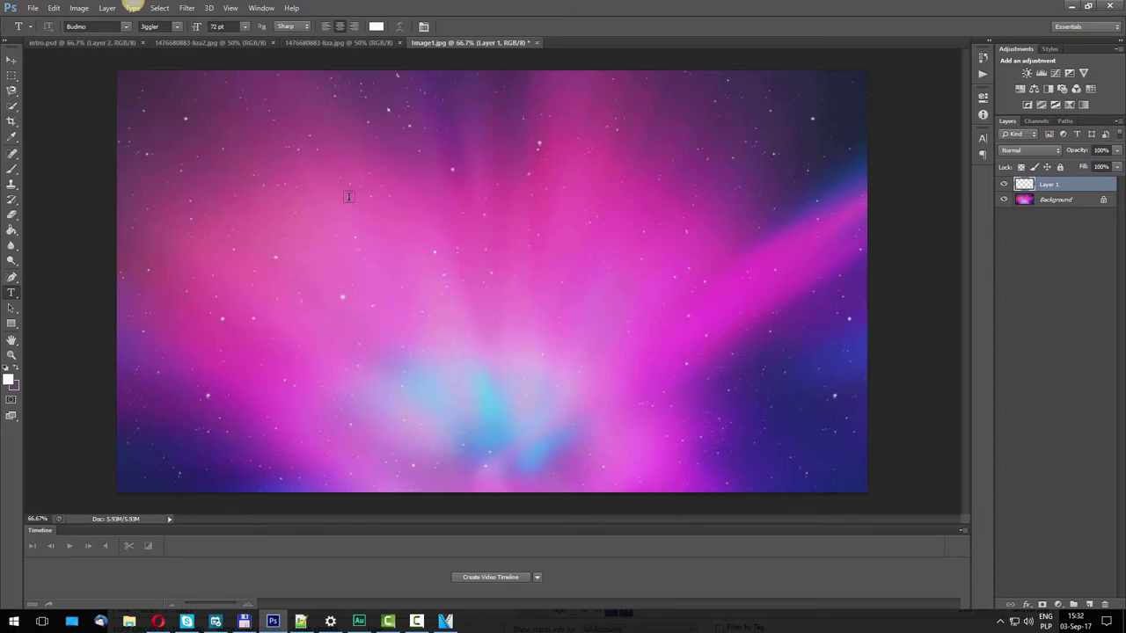
left_click(390, 232)
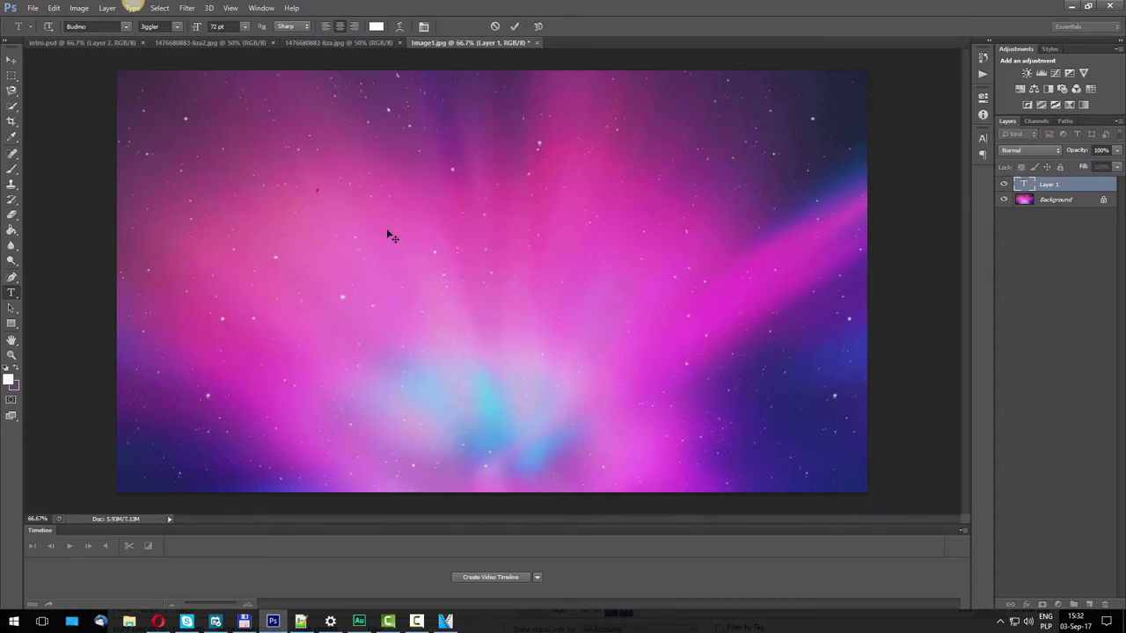
type("WEDNESDAYZ")
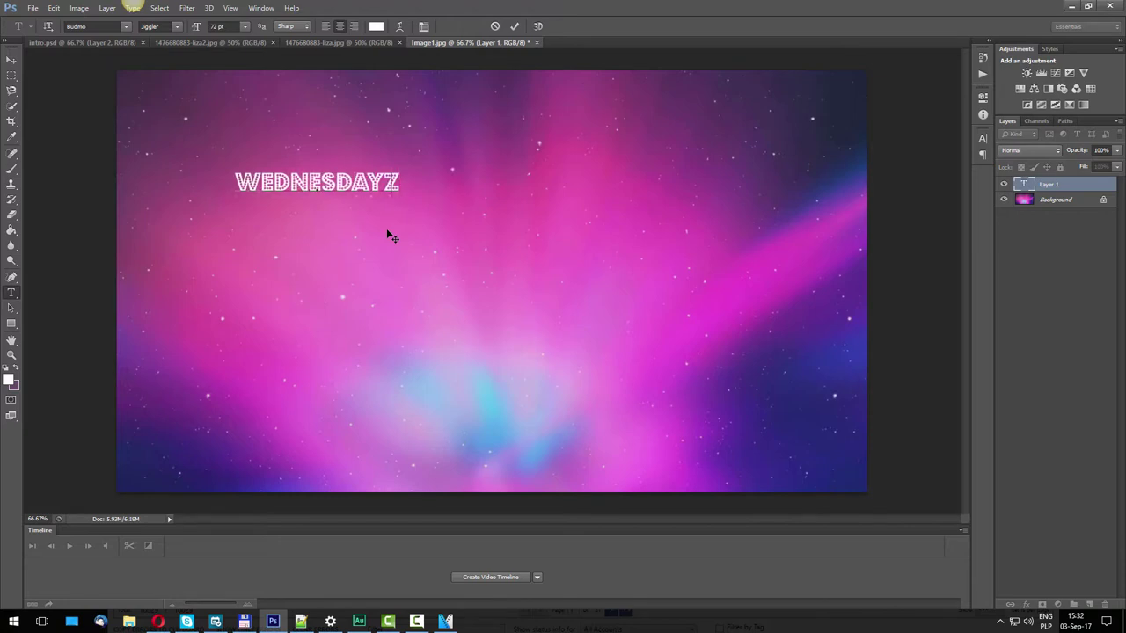
key("BackSpace")
type("S")
key("Left")
key("Left")
key("Left")
key("Left")
key("BackSpace")
type("ZZZ")
key("End")
Step: Add the second line 'WITH LIZZZA' and commit the title text
key("Return")
type("WITH LIZZ")
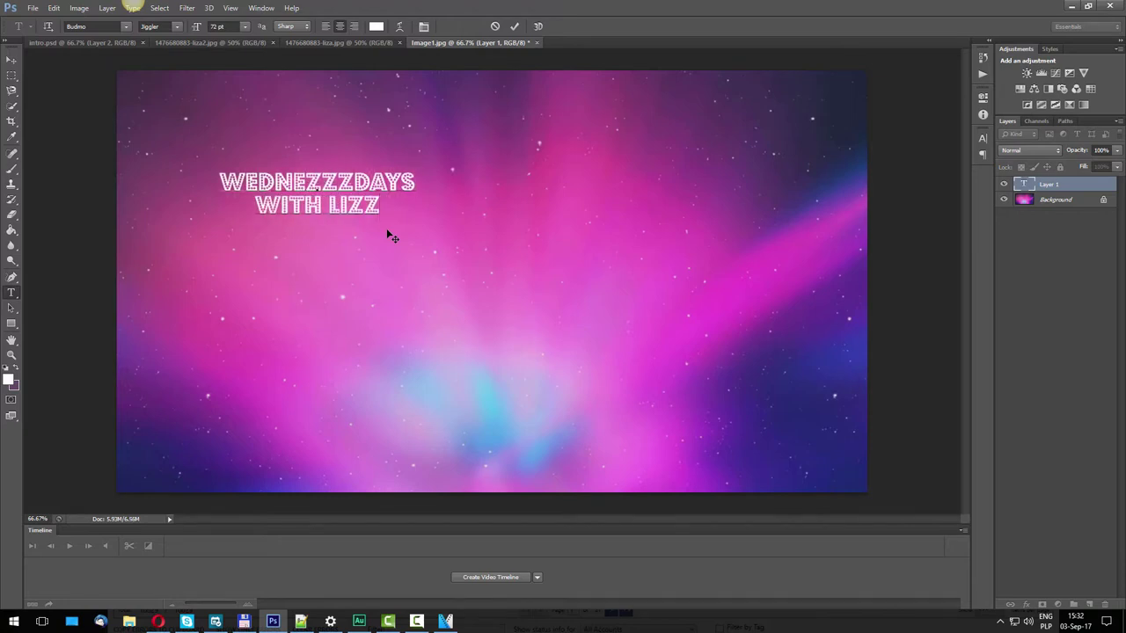
type("ZA")
key("ctrl+Return")
key("v")
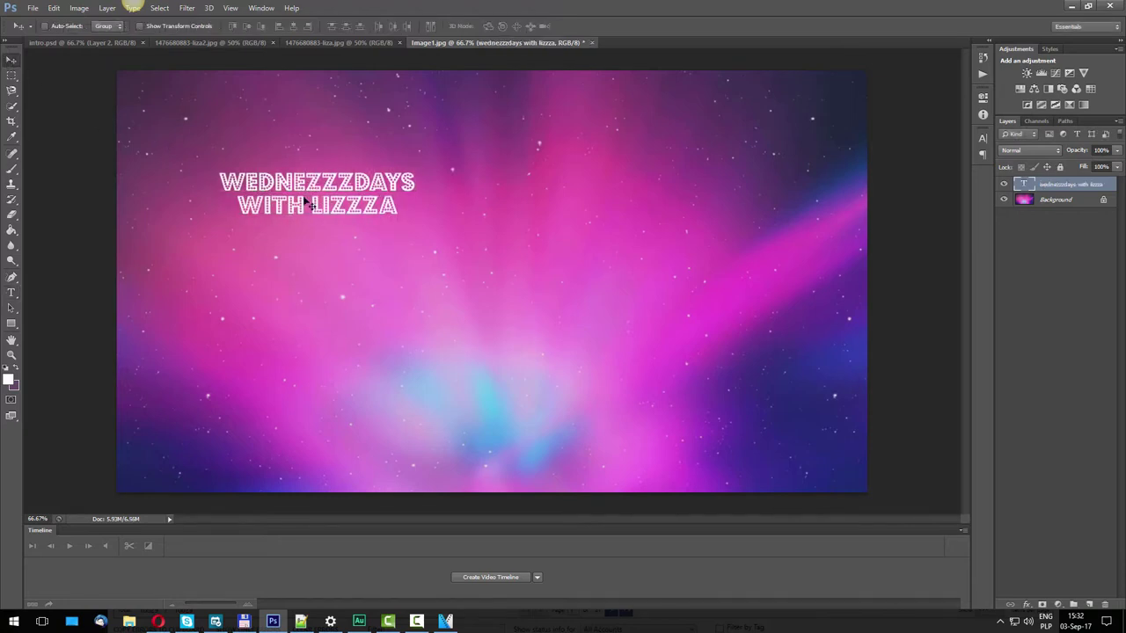
key("ctrl+t")
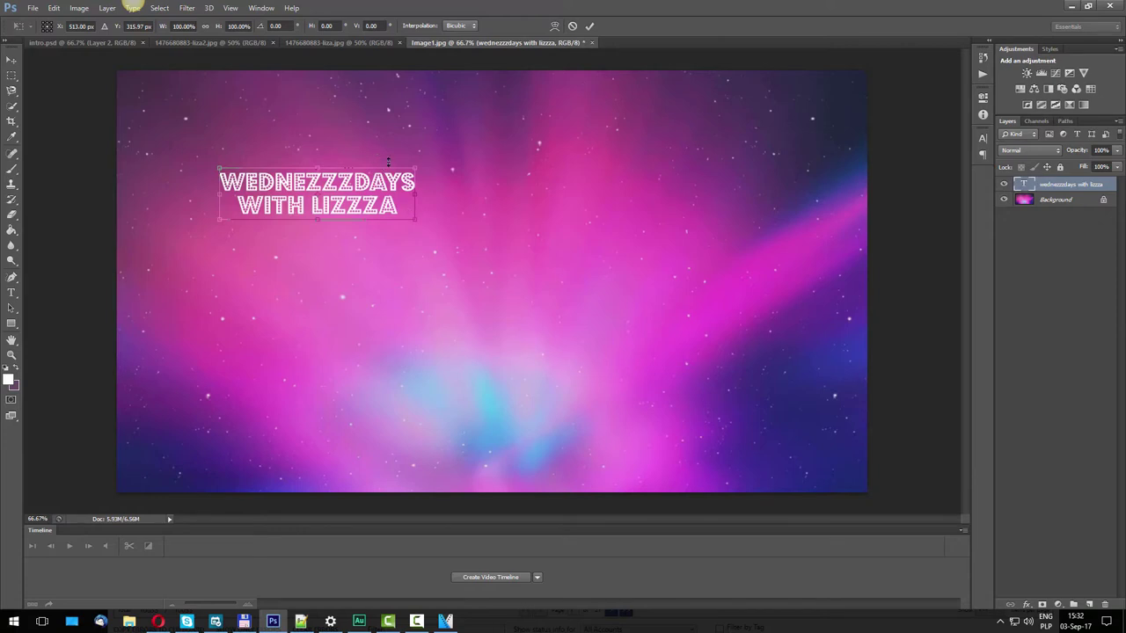
Step: Scale the title up, rotate it about 23° diagonally across the image, and apply
left_click_drag(413, 219, 783, 404)
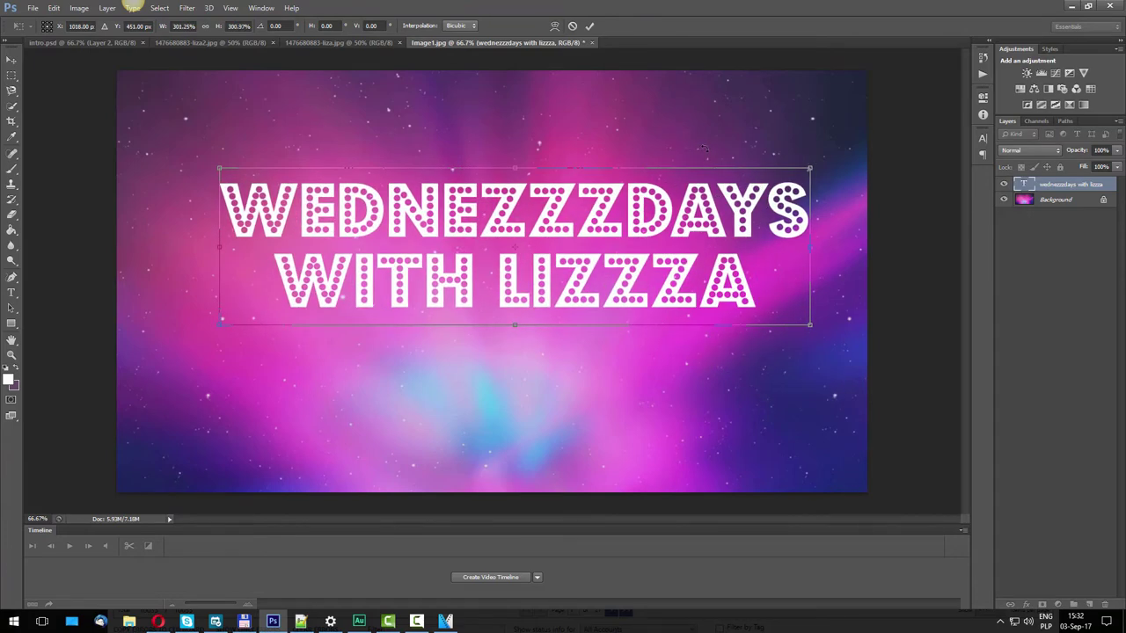
left_click_drag(705, 149, 738, 239)
left_click_drag(639, 284, 543, 340)
left_click_drag(706, 348, 852, 327)
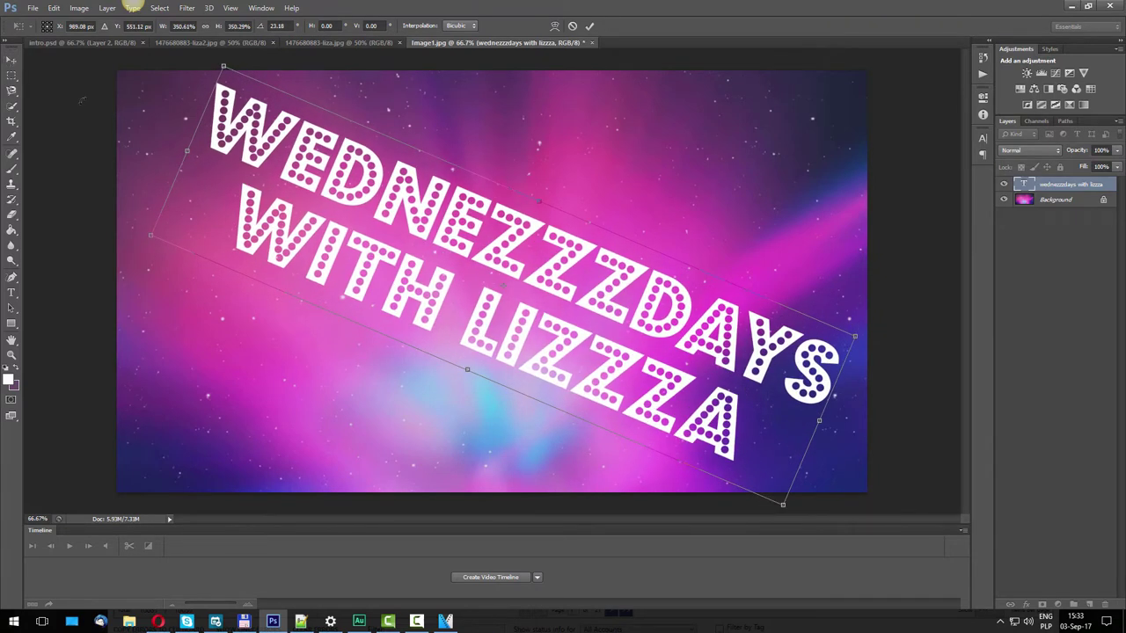
left_click(15, 59)
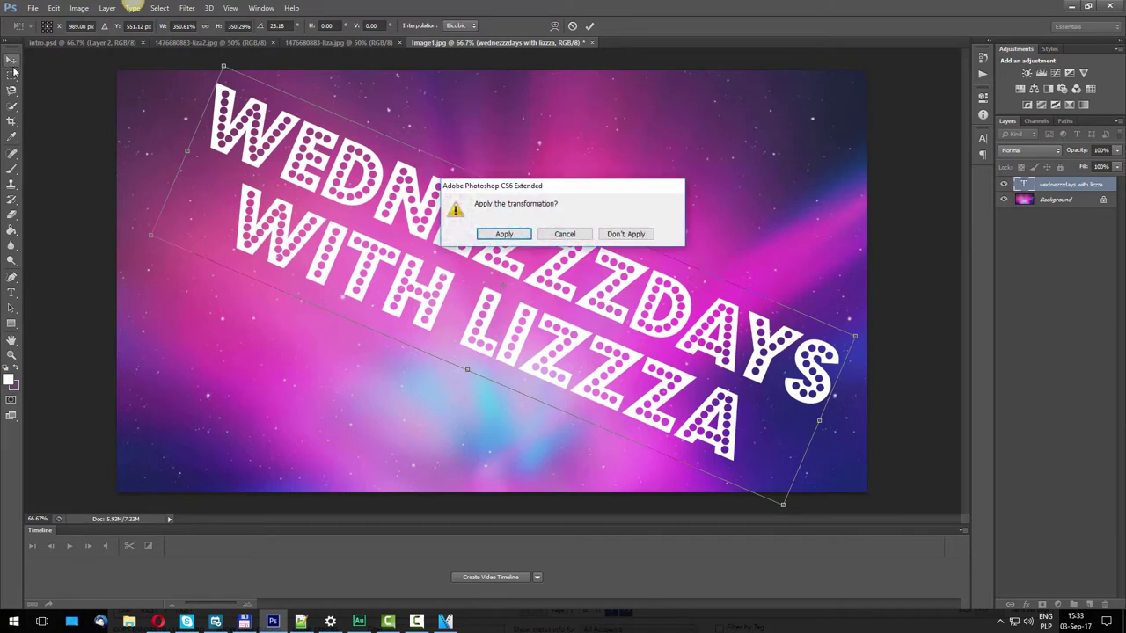
left_click(503, 236)
mouse_move(466, 276)
left_mouse_down()
mouse_move(439, 272)
mouse_move(449, 281)
left_mouse_up()
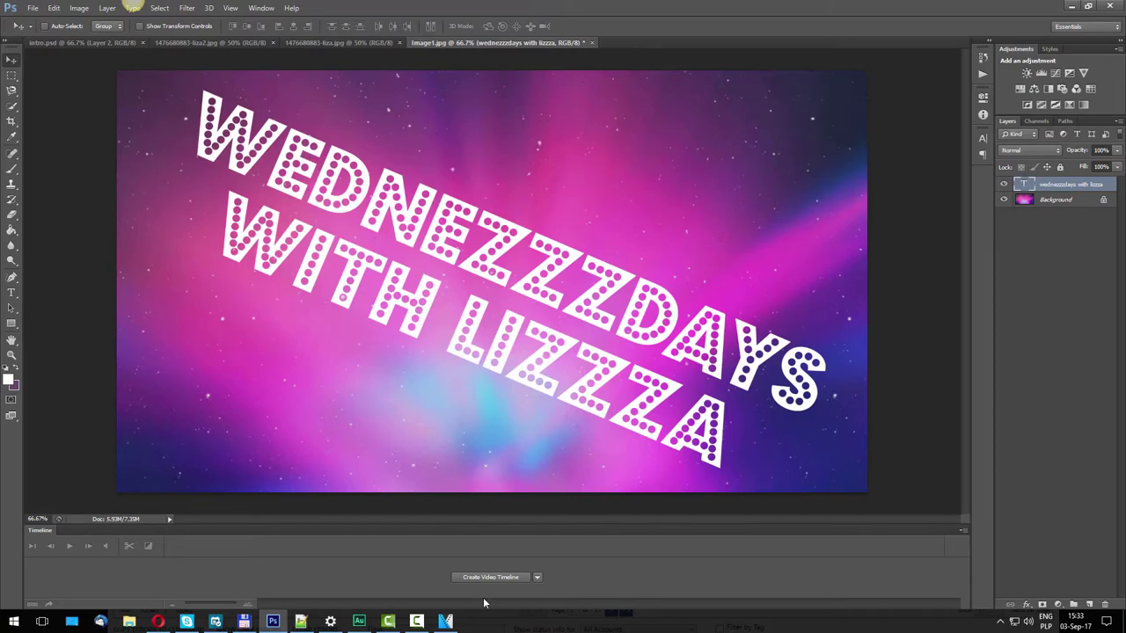
Step: Compare against the VEGAS frame, then scale the title up to about 104% and apply
left_click(445, 621)
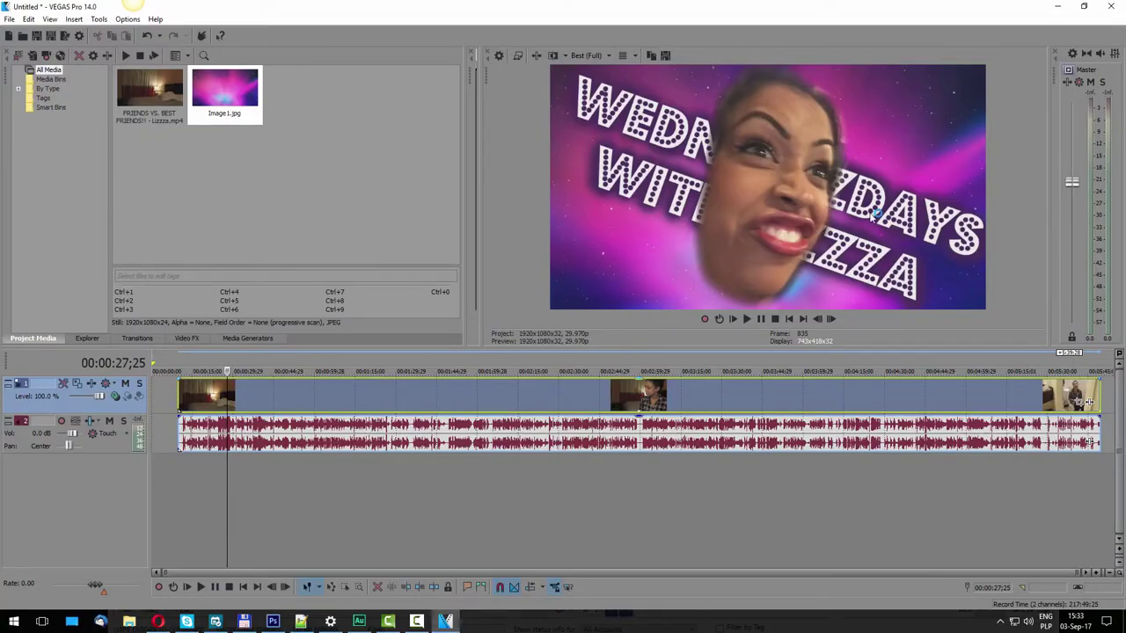
key("alt+Tab")
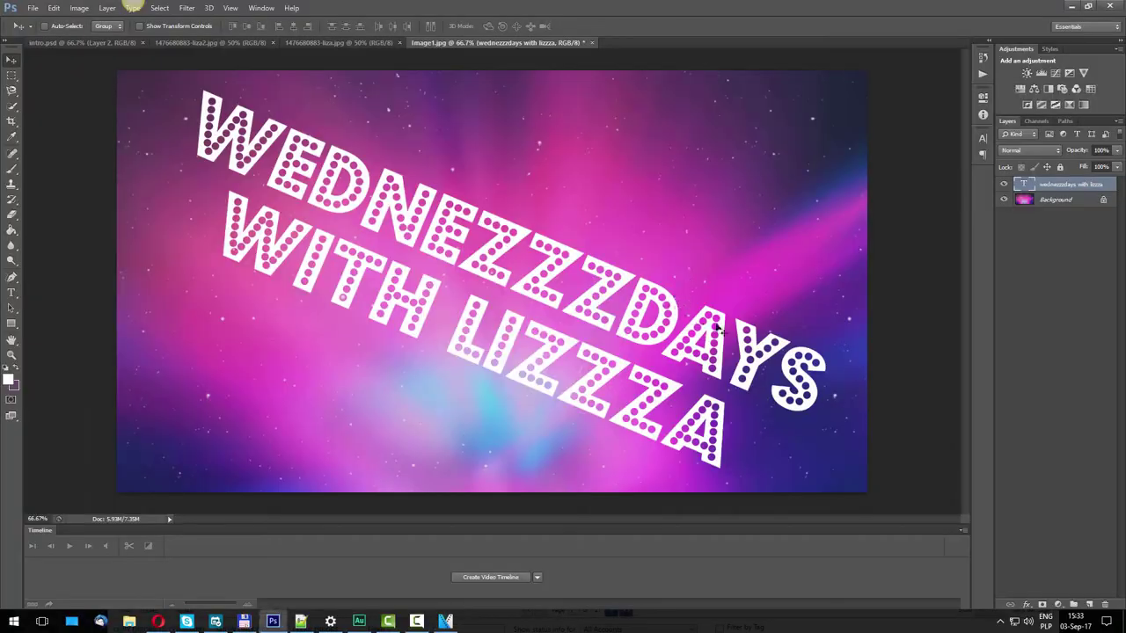
key("ctrl+t")
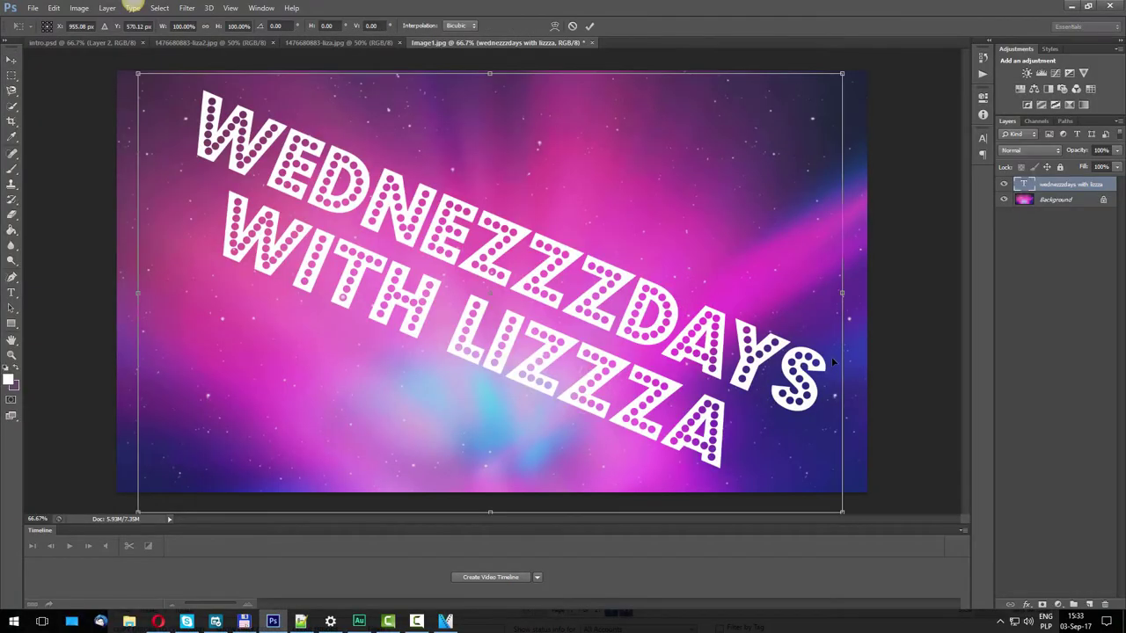
left_click_drag(845, 70, 871, 55)
left_click(11, 59)
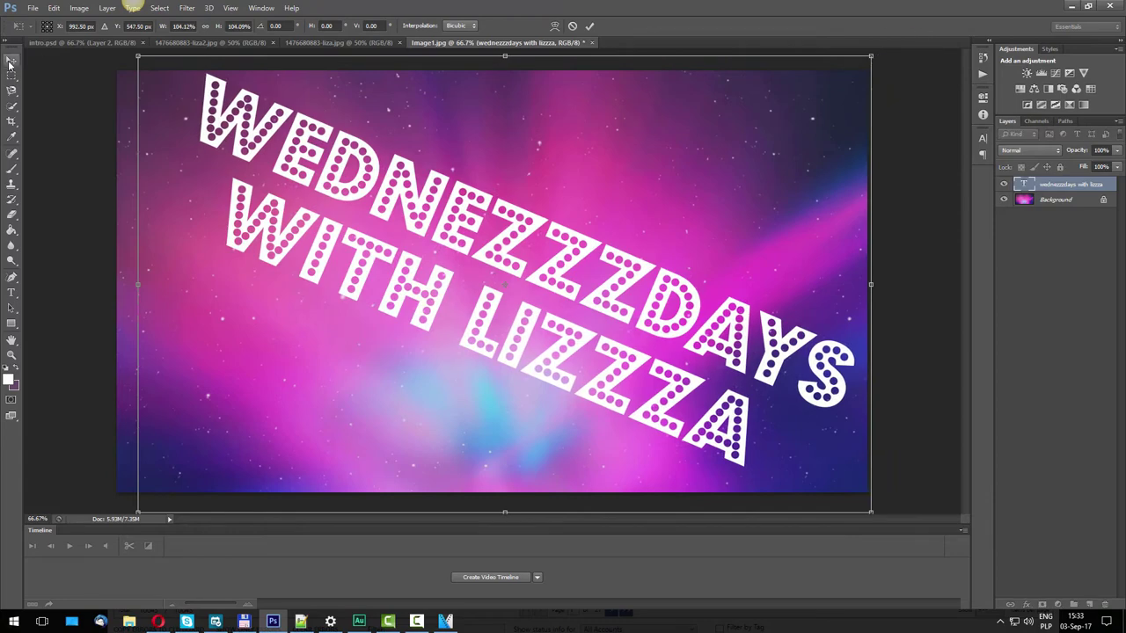
left_click(493, 235)
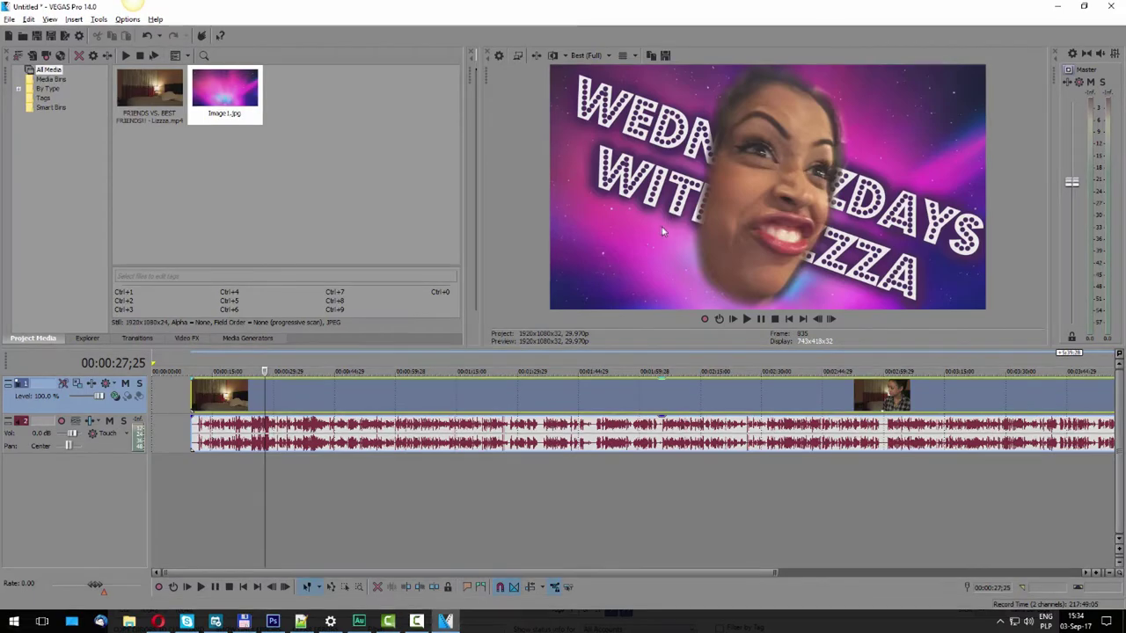
Step: Open the title layer's Layer Style and enable Drop Shadow
key("alt+Tab")
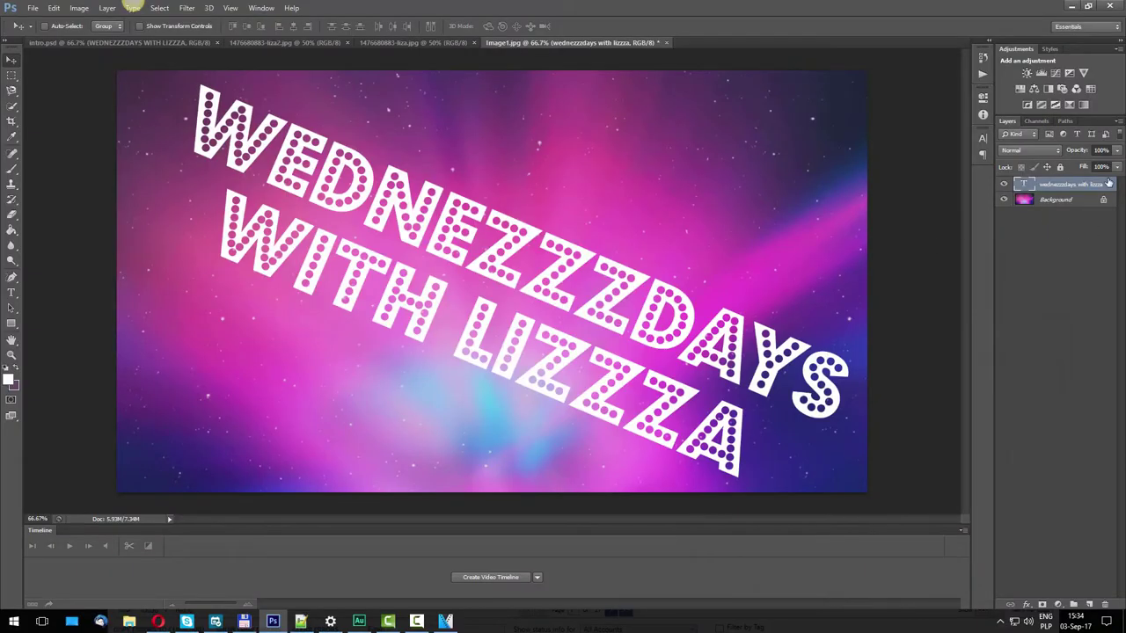
double_click(1082, 184)
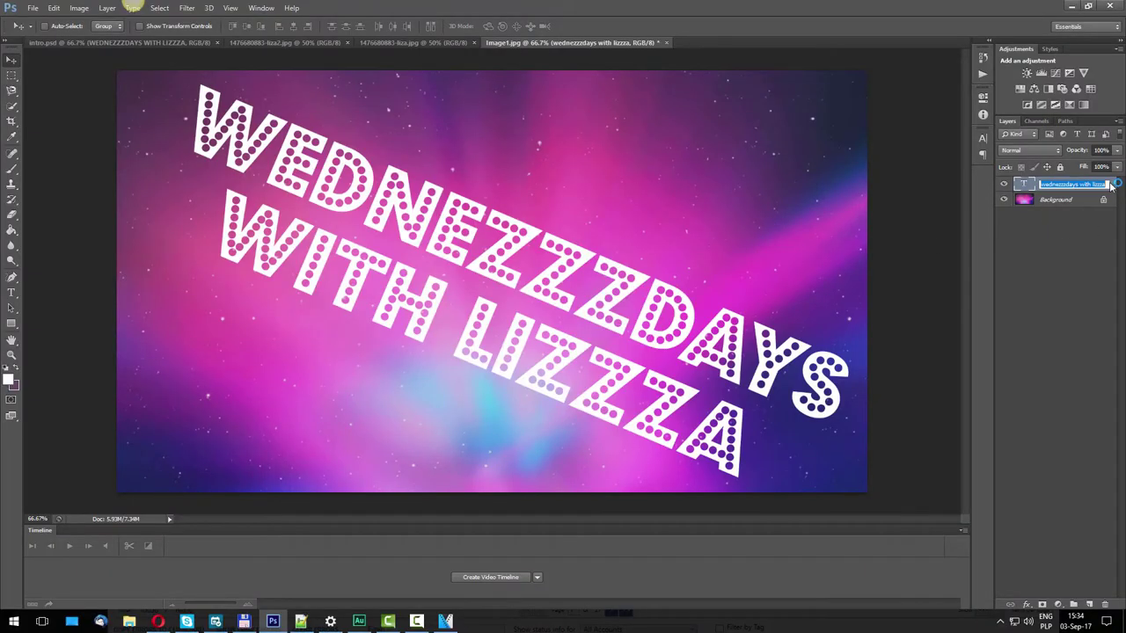
left_click(1115, 188)
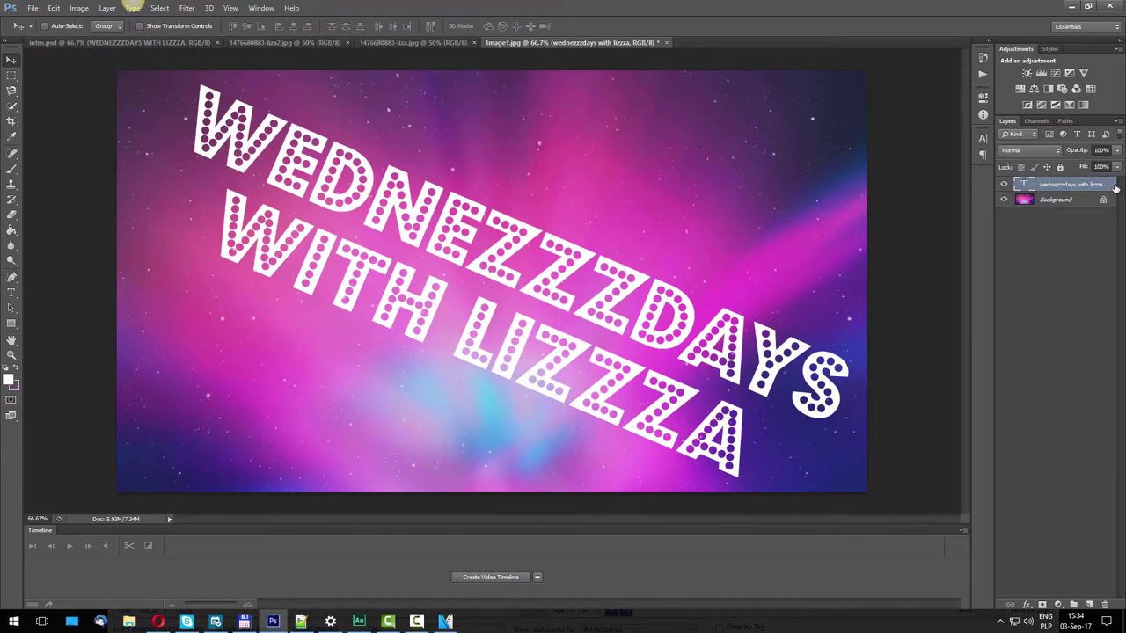
double_click(1114, 186)
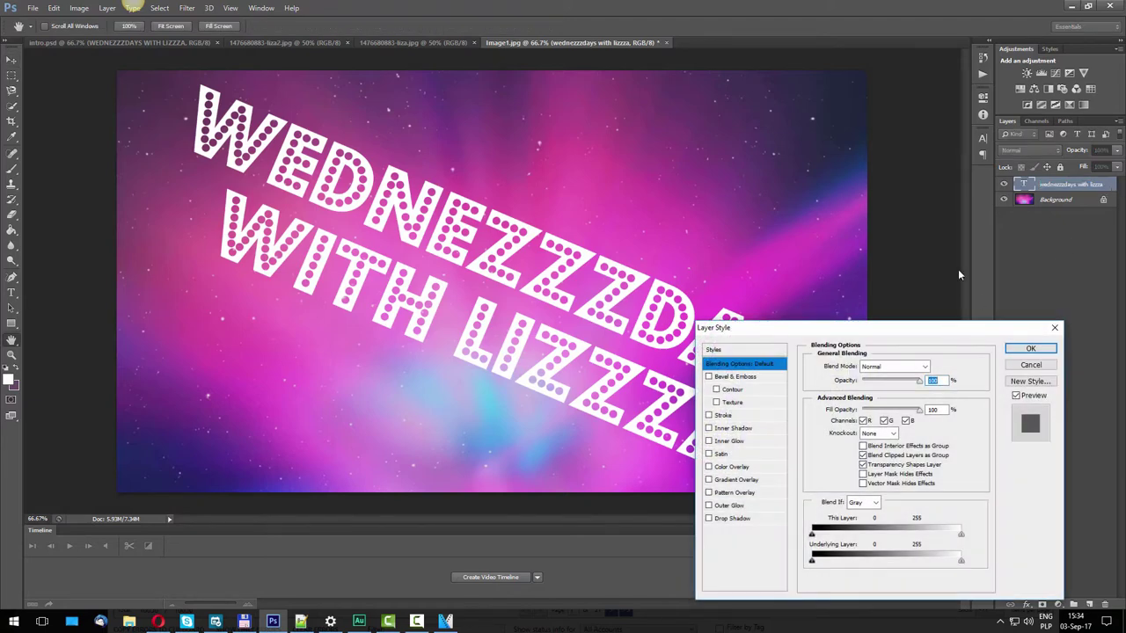
left_click_drag(956, 331, 970, 219)
left_click(723, 407)
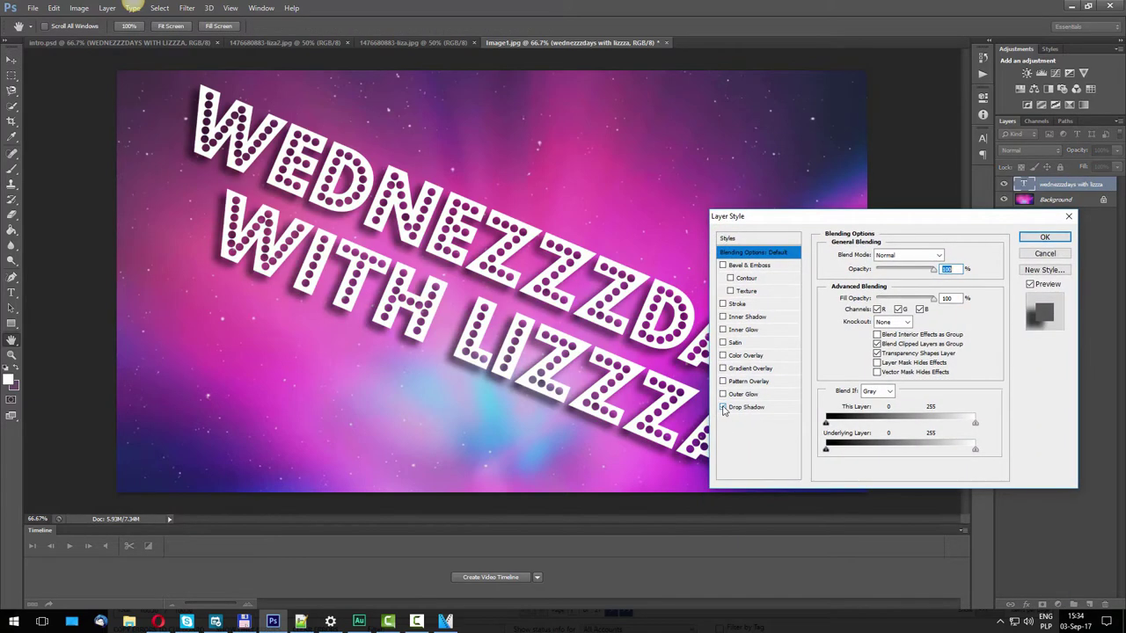
left_click(749, 408)
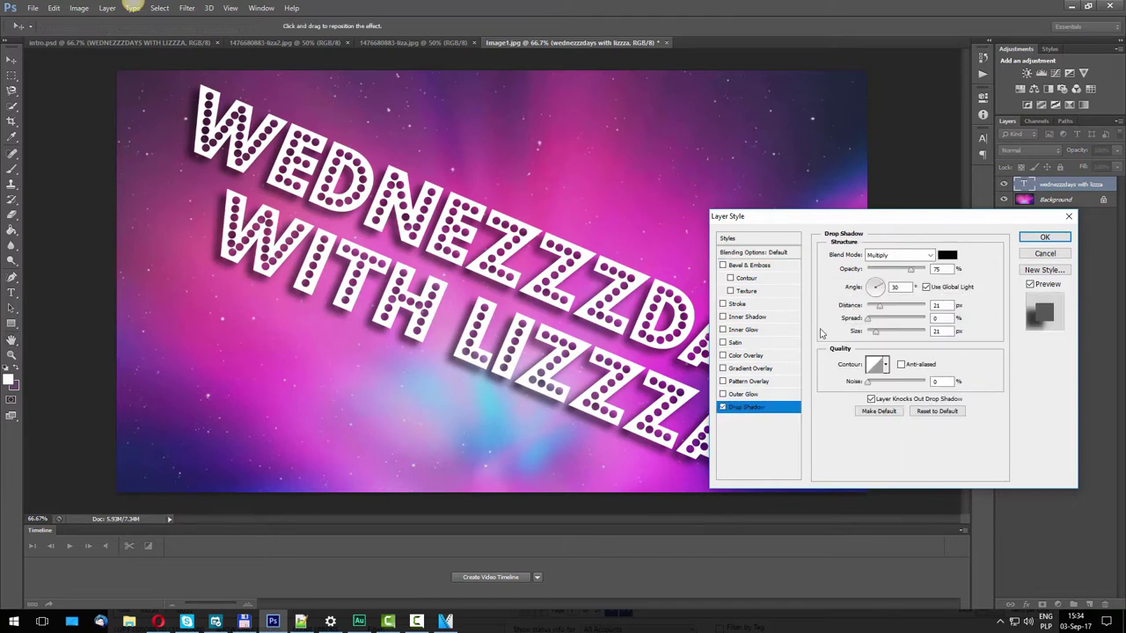
Step: Enable Outer Glow with Normal blending and a dark purple 52335f colour
left_click(723, 394)
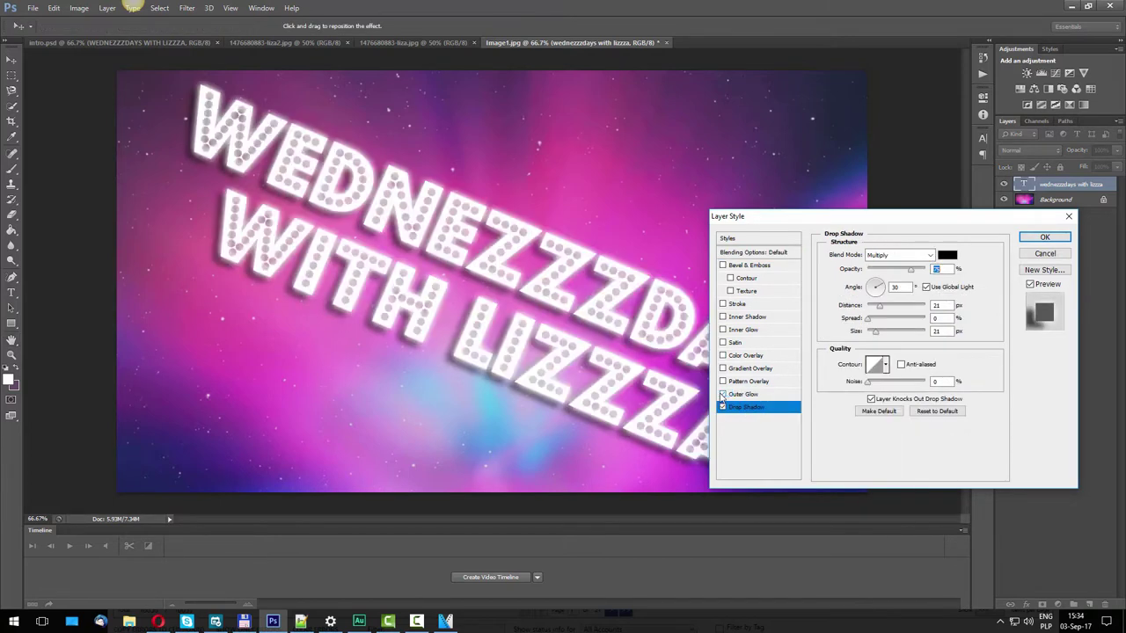
left_click(737, 397)
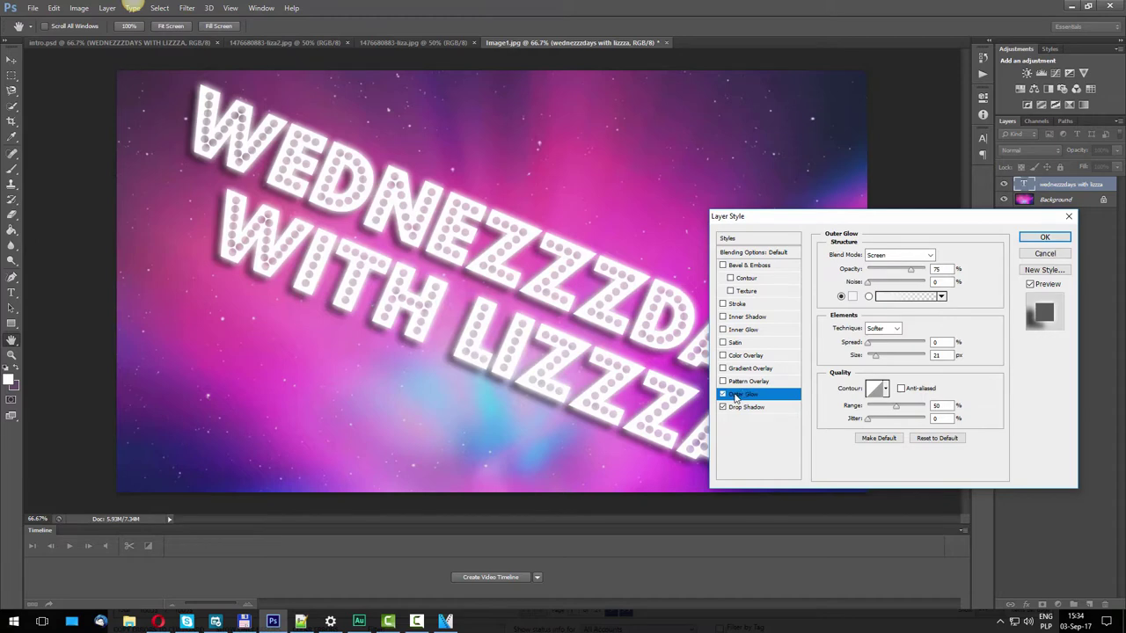
left_click(896, 256)
left_click(883, 263)
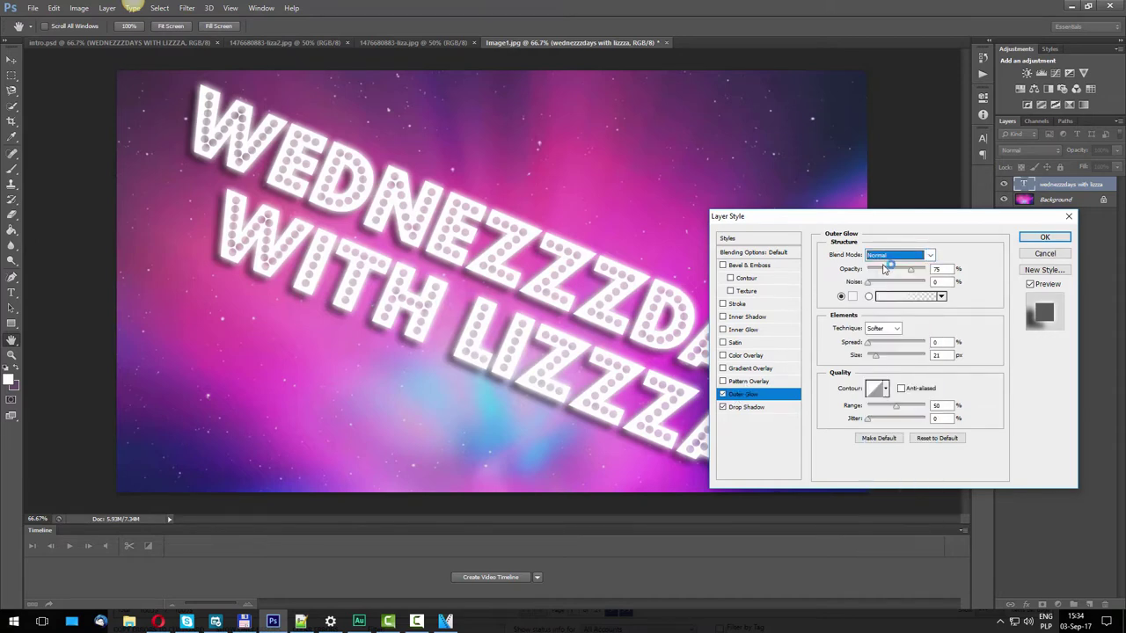
left_click(852, 296)
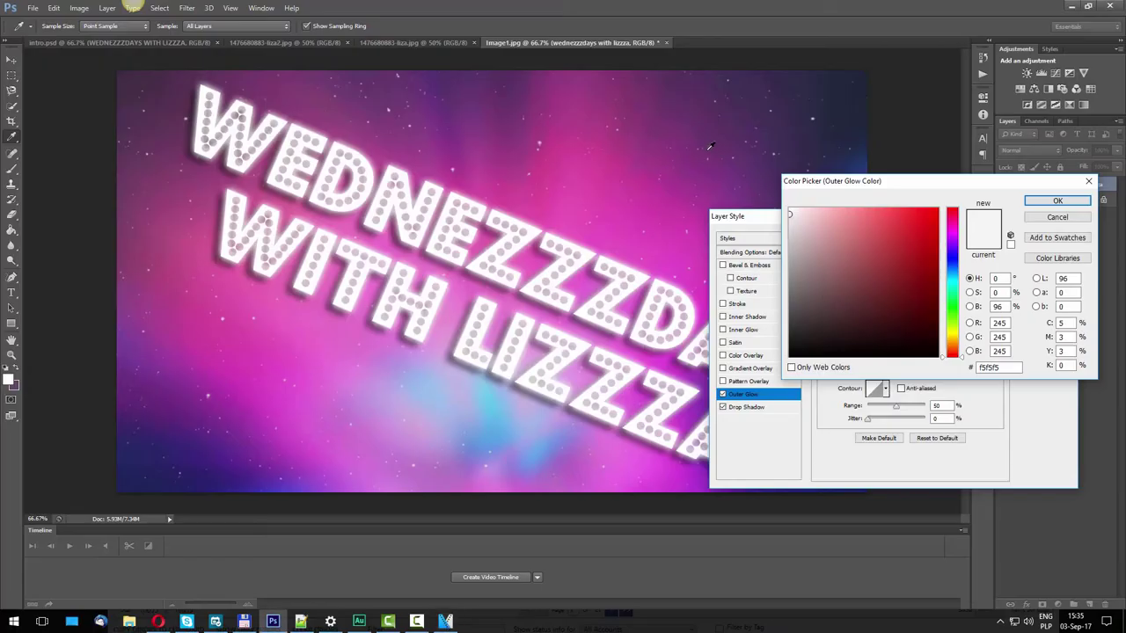
left_click(776, 121)
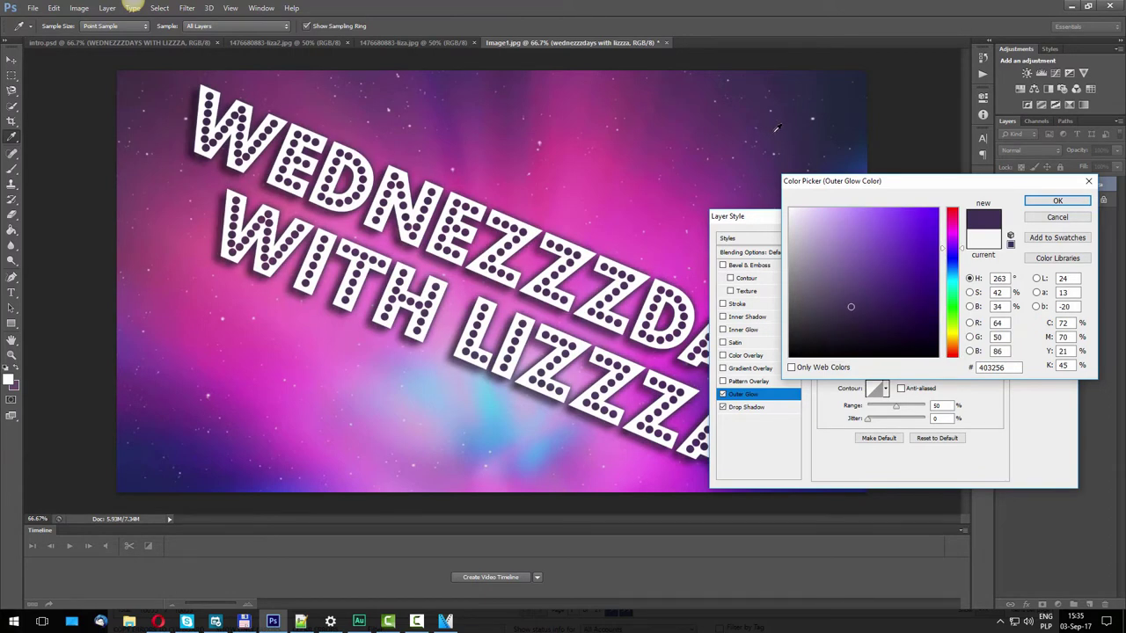
left_click(740, 120)
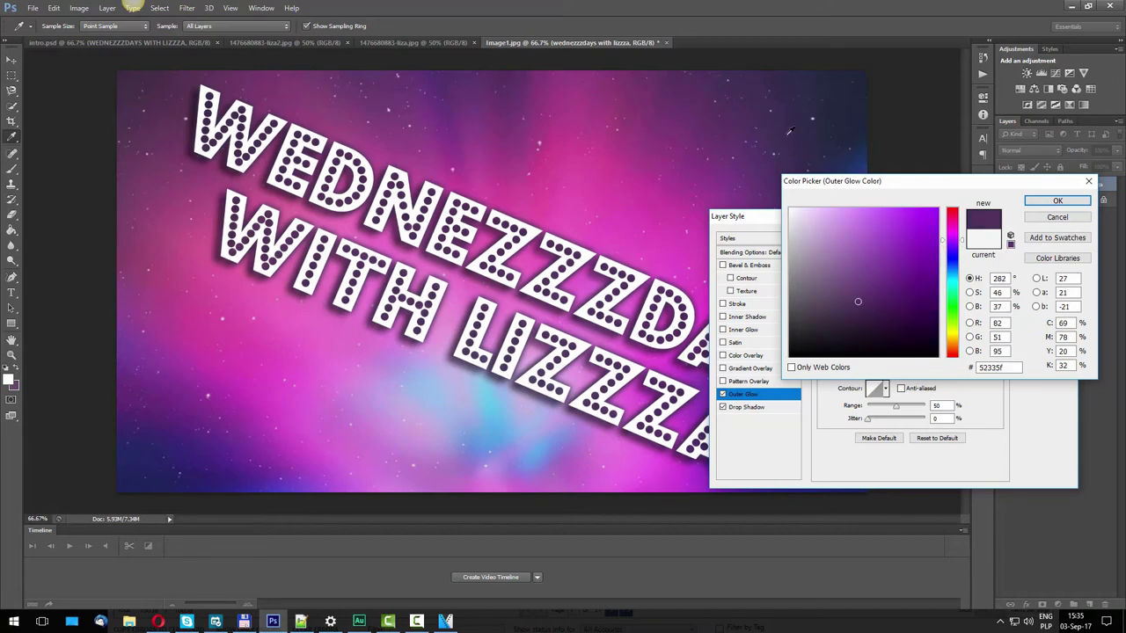
left_click(1057, 200)
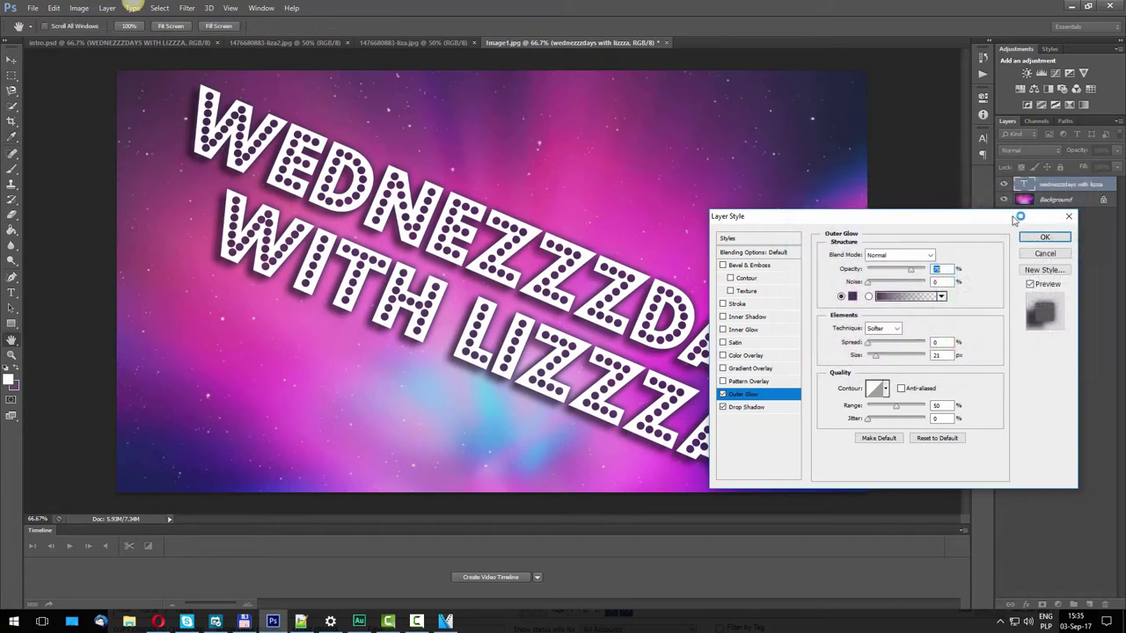
Step: Set the outer glow to Precise technique, 24% spread and 40 px size
left_click(898, 329)
left_click(873, 347)
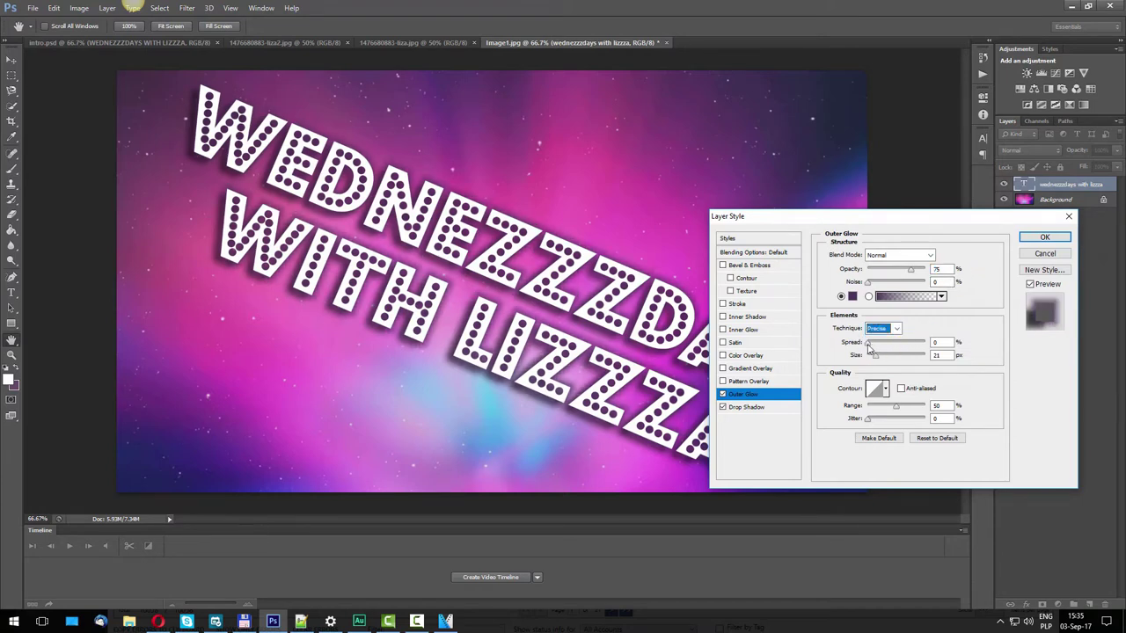
left_click_drag(867, 346, 882, 349)
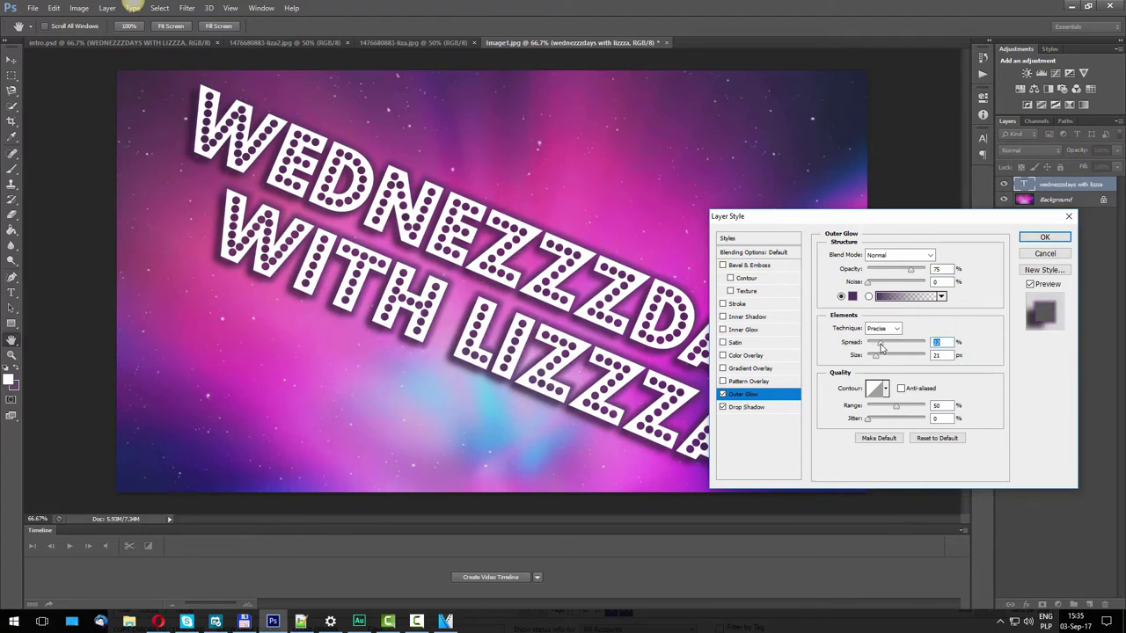
left_click_drag(881, 348, 884, 349)
key("Tab")
type("40")
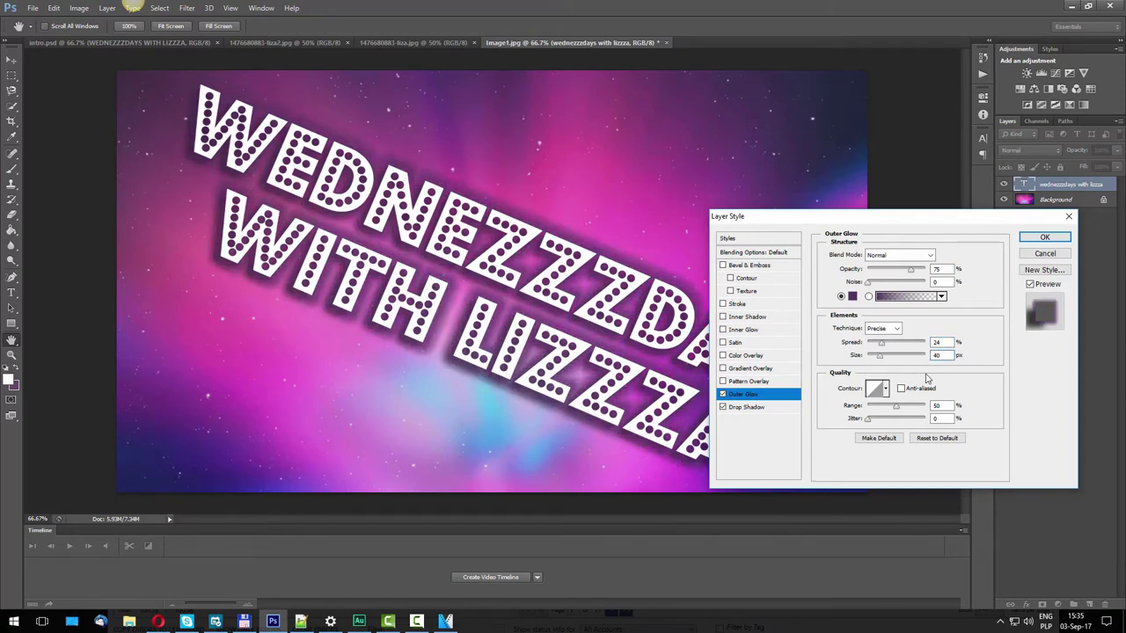
left_click(938, 342)
Step: Switch to VEGAS Pro to check the intro
left_click(445, 622)
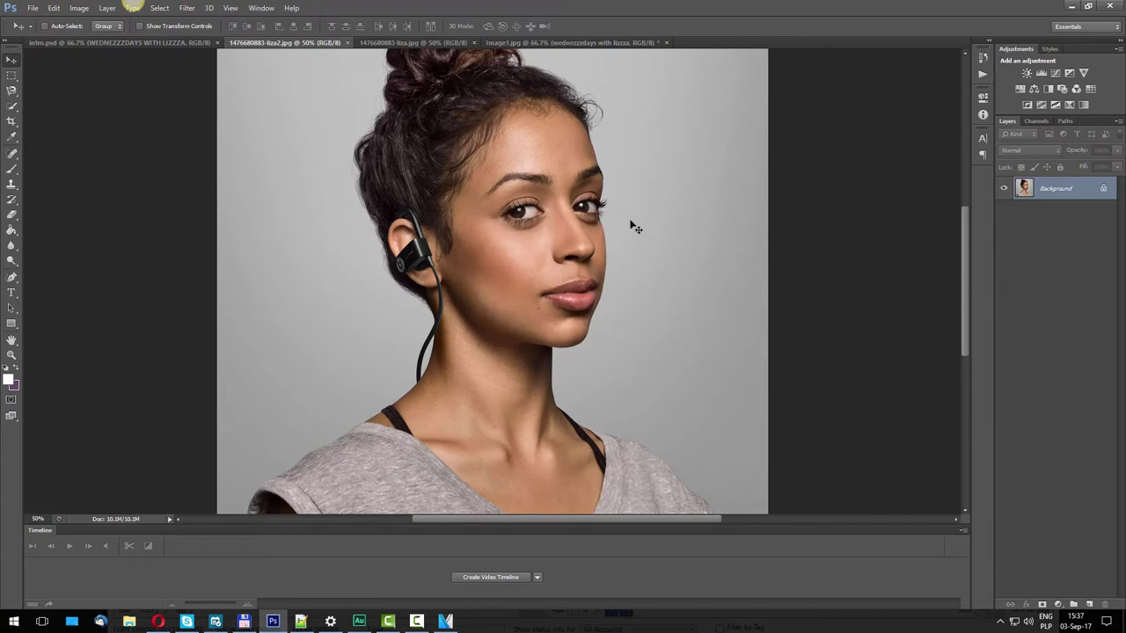
Step: Trace the face from hairline to chin with the Magnetic Lasso, feathered 15 px
left_click(12, 77)
left_click(12, 91)
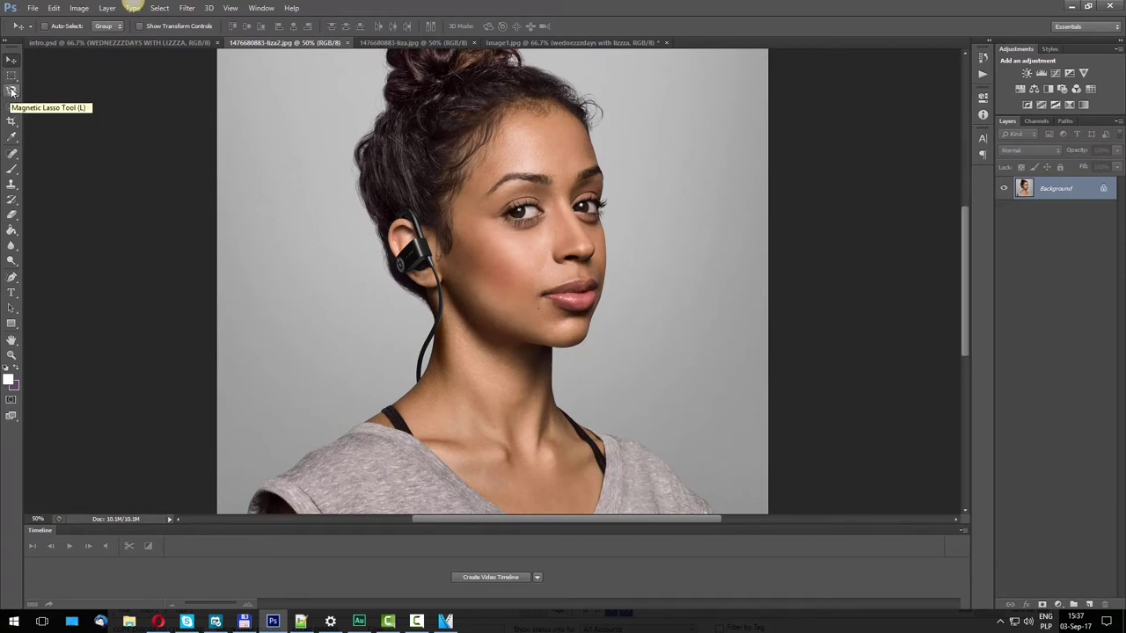
left_click(11, 90)
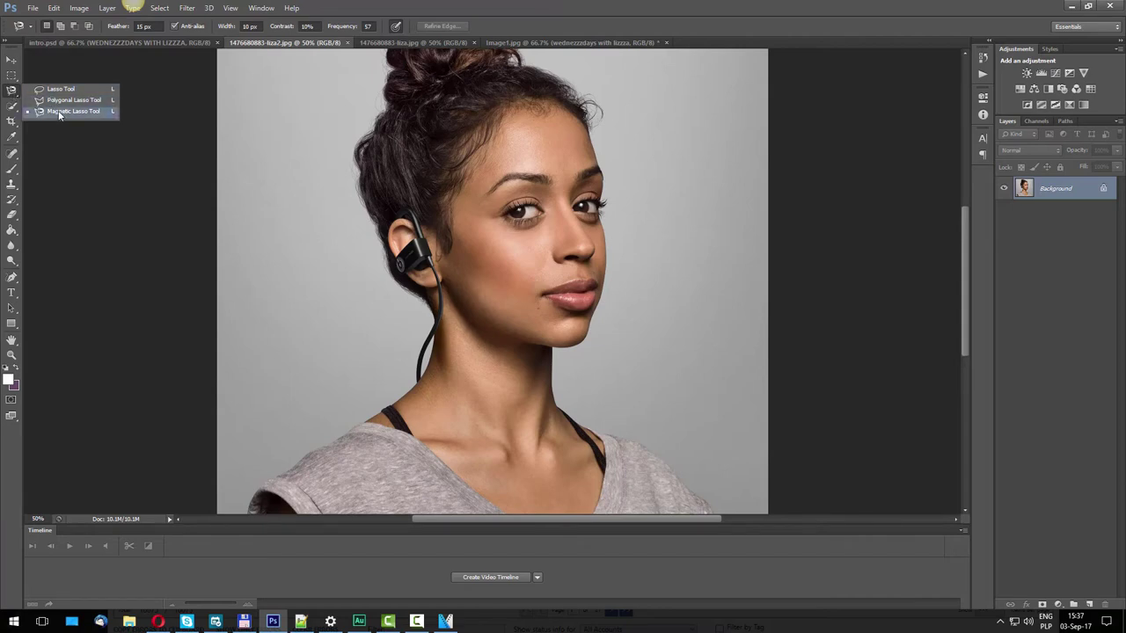
left_click(597, 142)
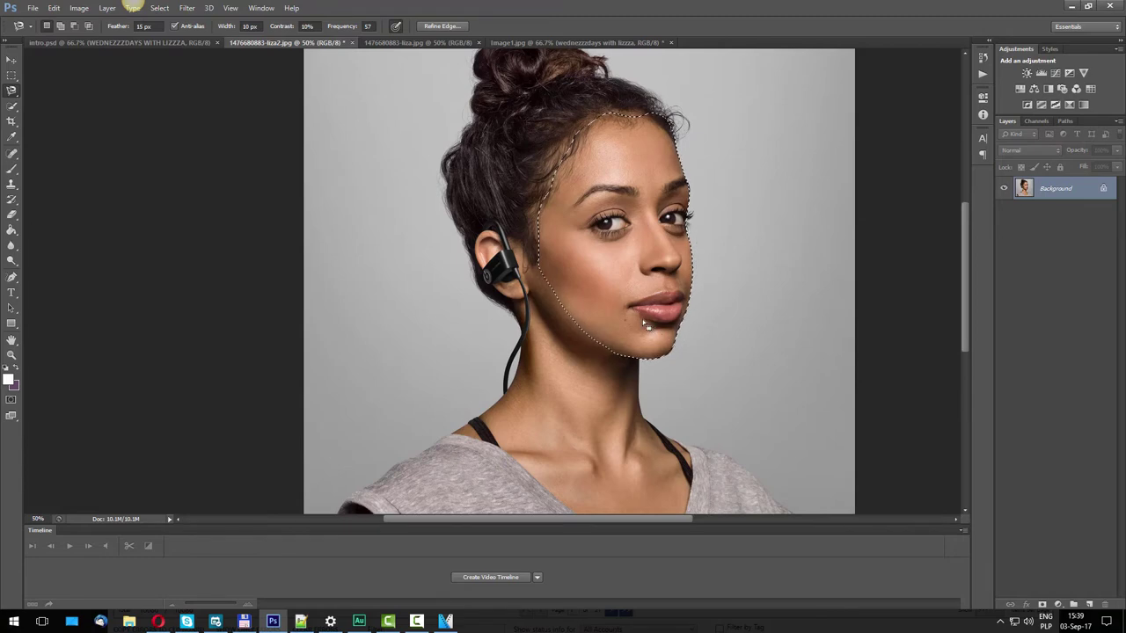
right_click(603, 188)
Step: Cut the selected face onto its own new layer, Layer 1
left_click(623, 176)
right_click(613, 227)
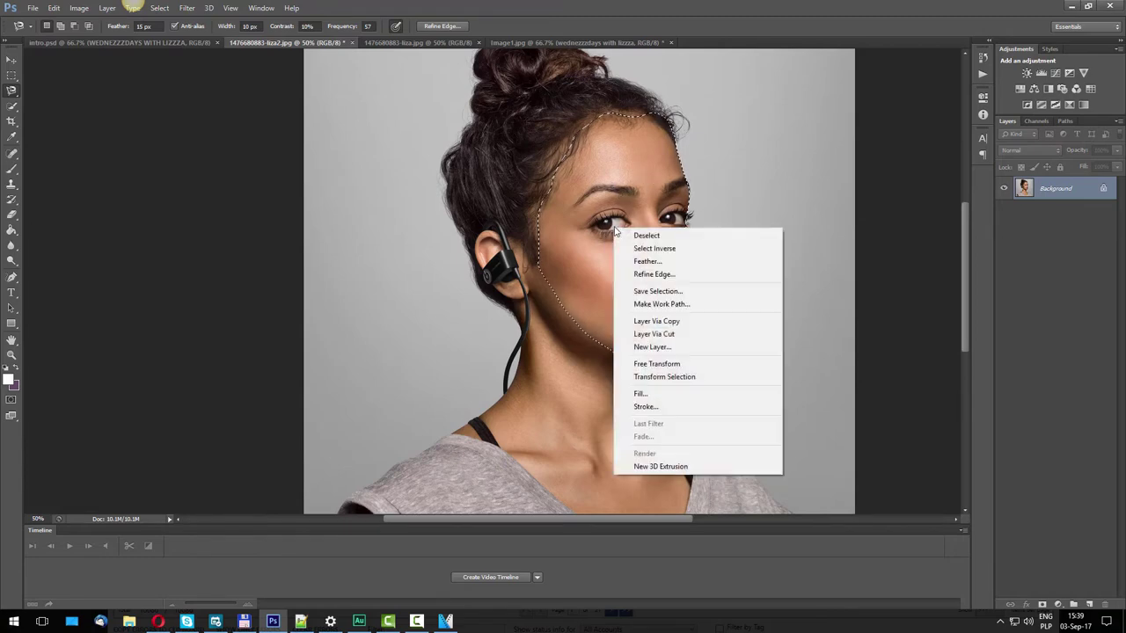
left_click(652, 337)
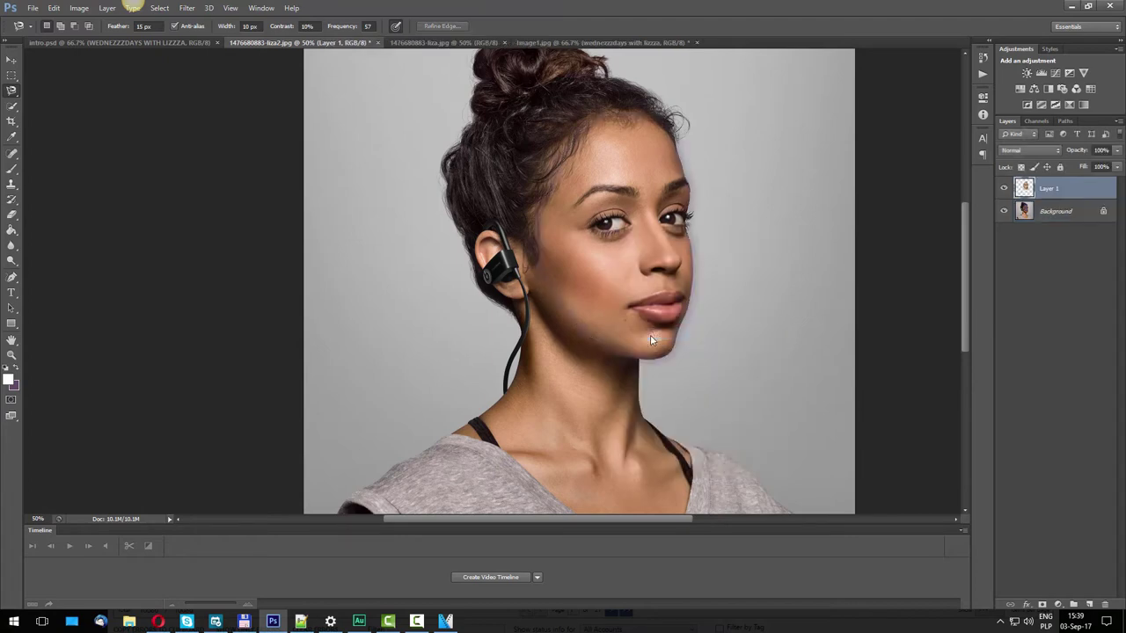
Step: Convert the background photo into Layer 0 and hide it, leaving only the face
left_click(1078, 212)
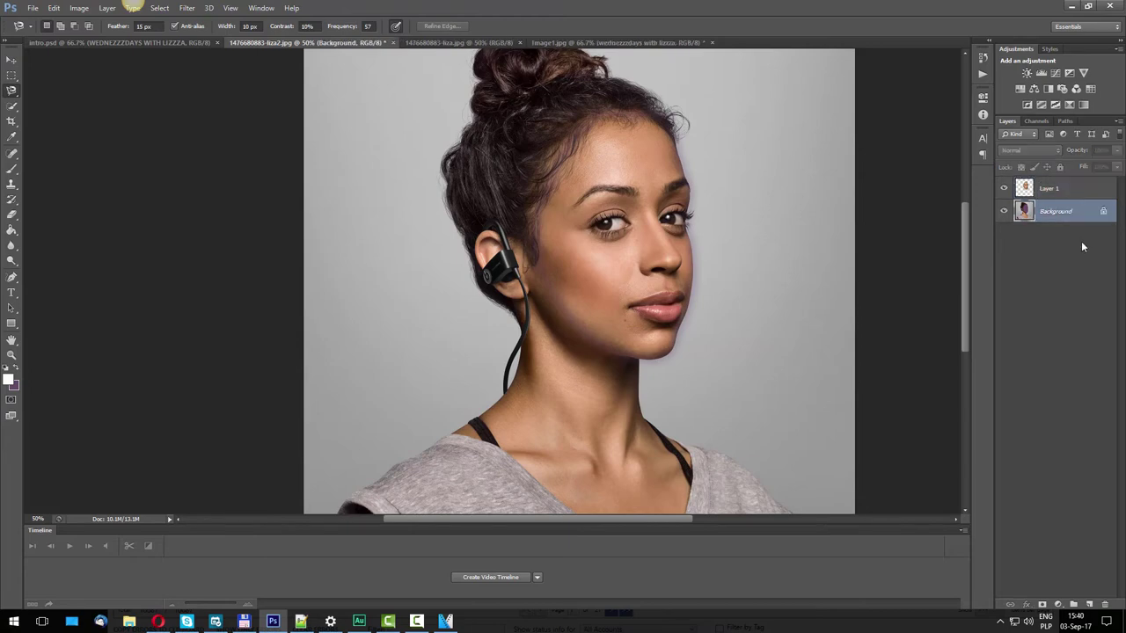
double_click(1082, 211)
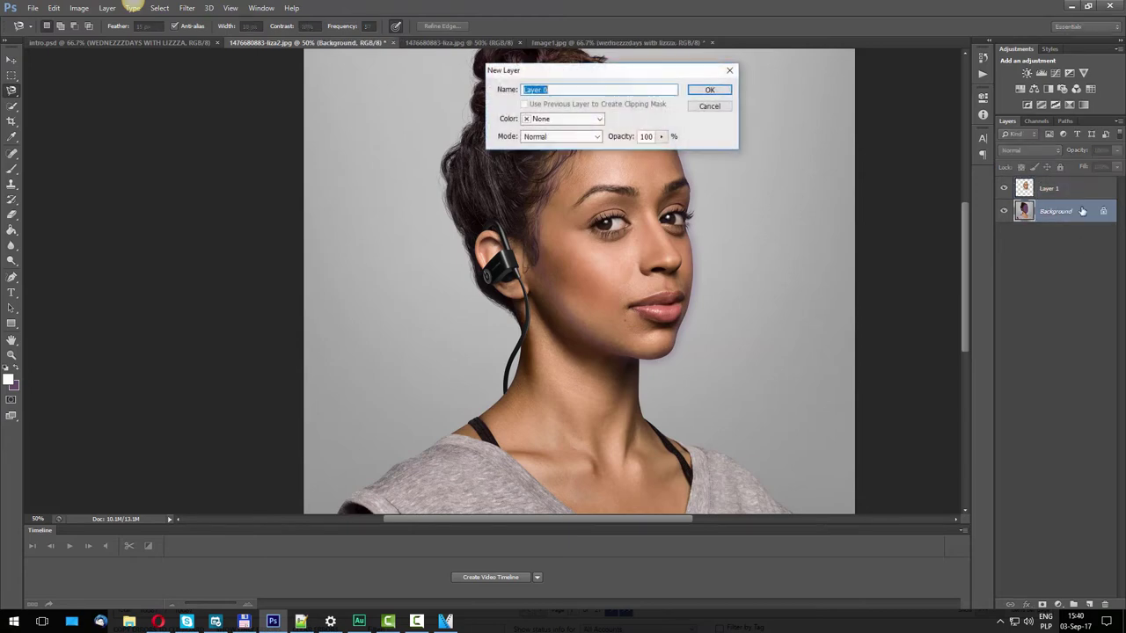
left_click(708, 91)
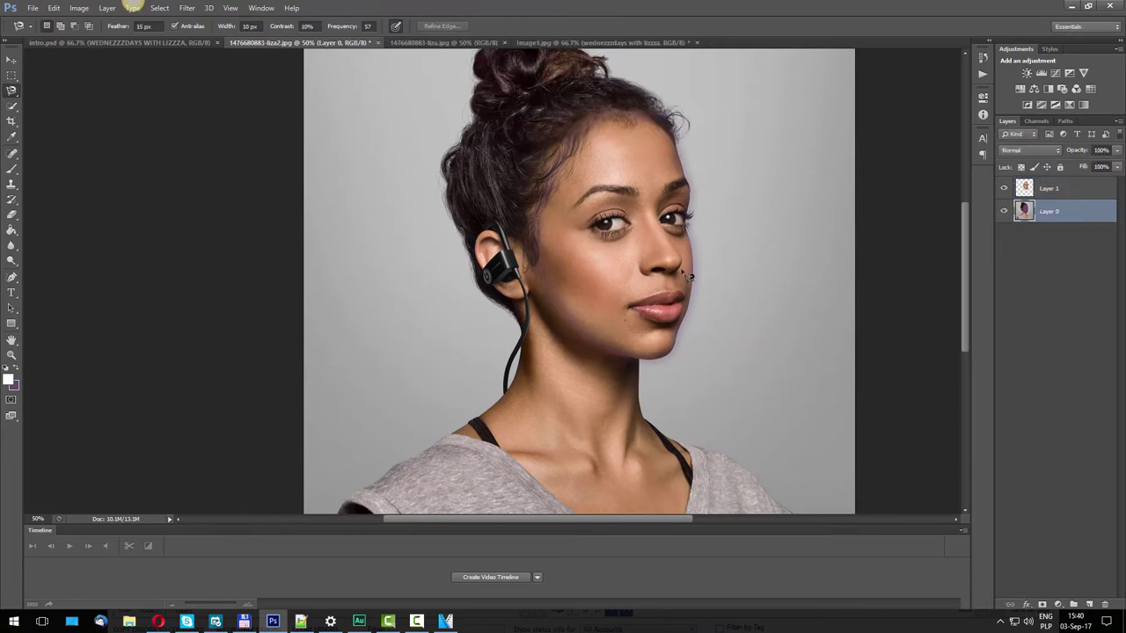
left_click(1004, 213)
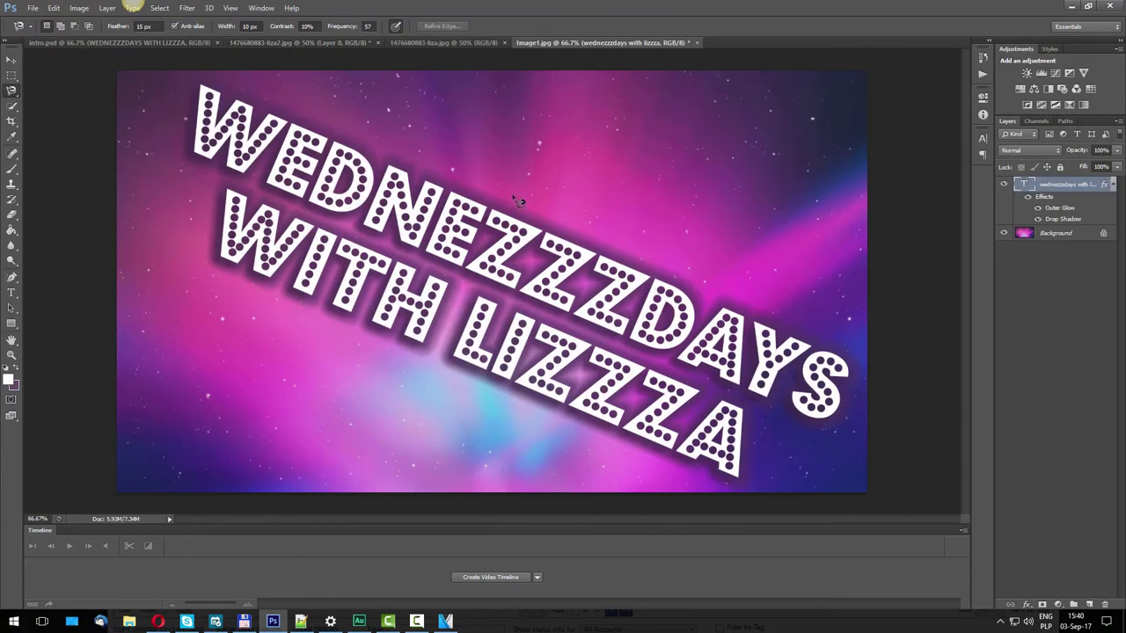
Step: Drag the liza2.jpg tab out of the tab bar into a floating window
left_click(426, 42)
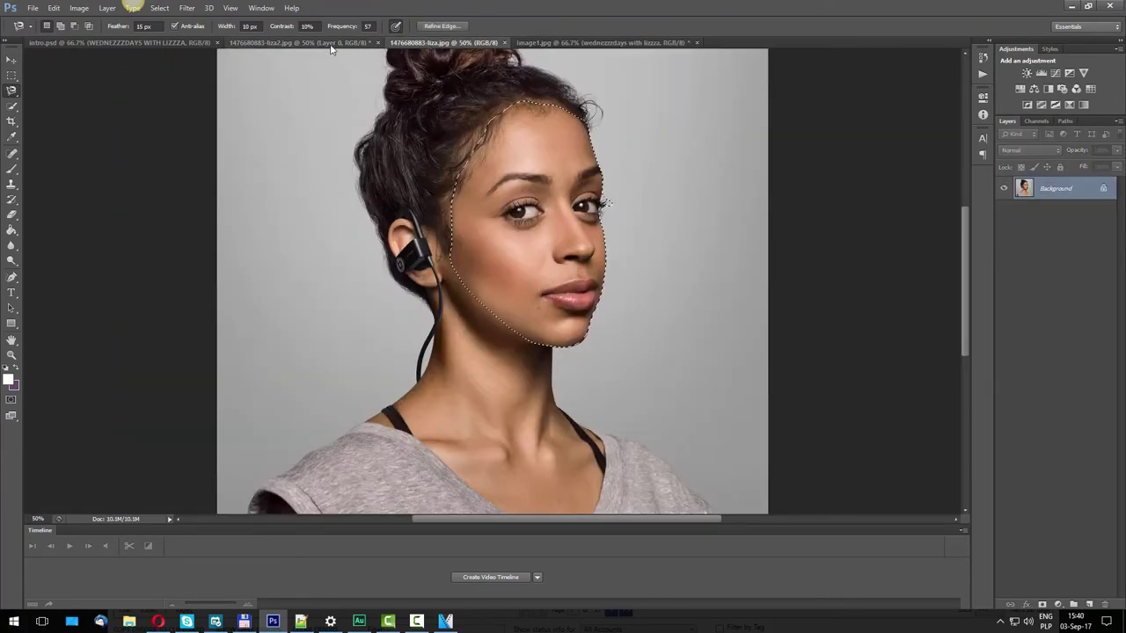
left_click(332, 42)
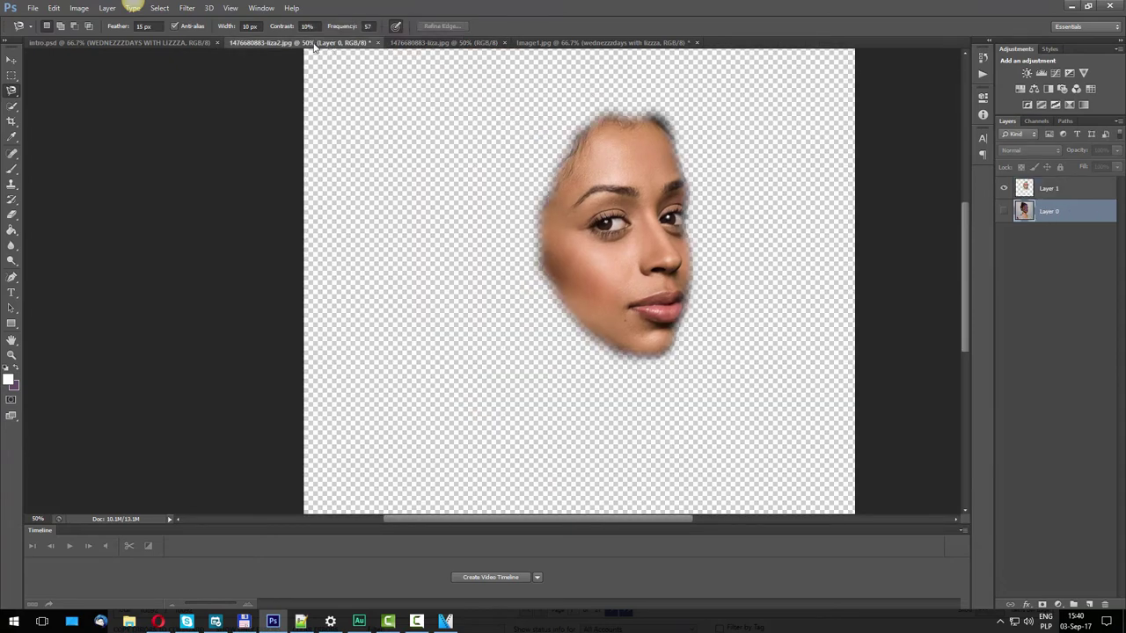
left_click_drag(314, 47, 320, 379)
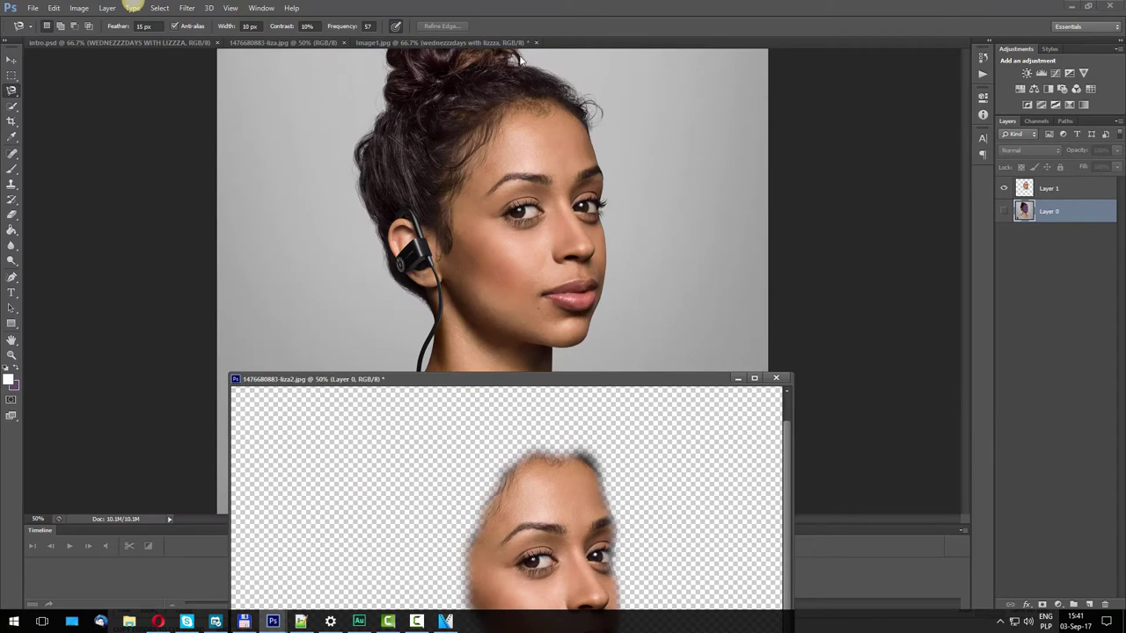
Step: Copy the face Layer 1 from liza2 into Image1.jpg, minimize liza2, and position the face over the title
left_click(473, 42)
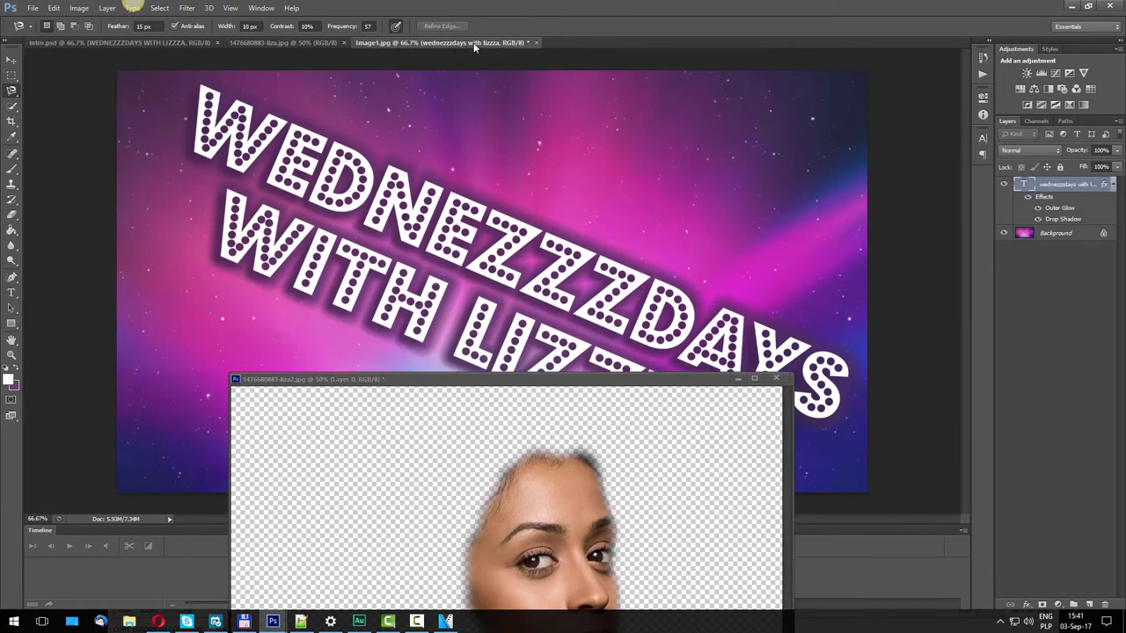
left_click(571, 384)
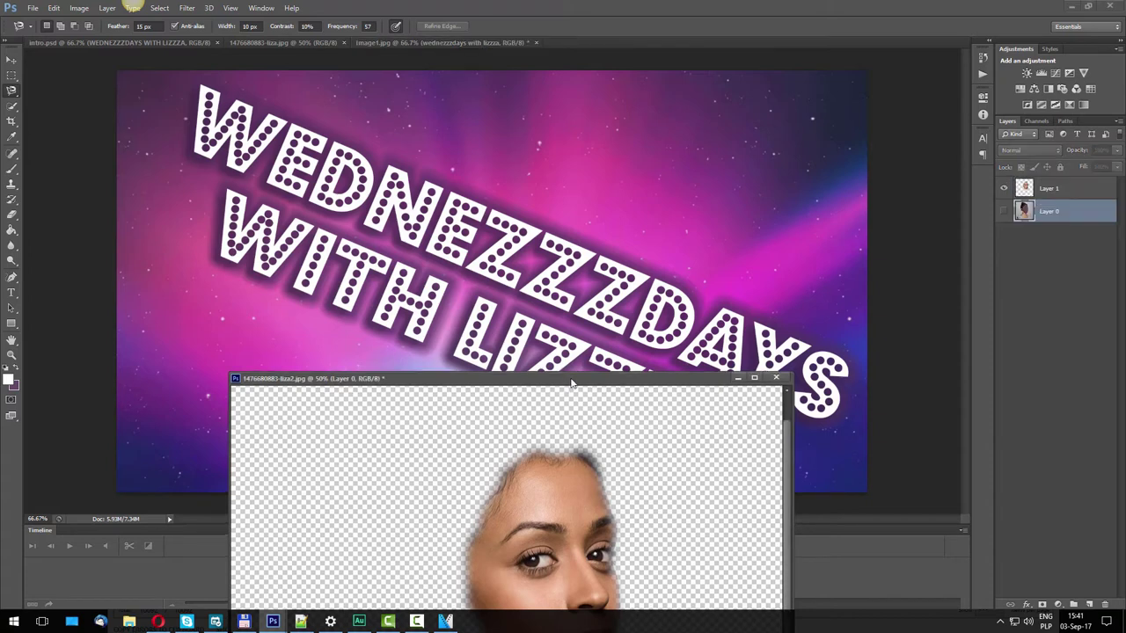
left_click(1060, 190)
left_click_drag(1079, 190, 524, 244)
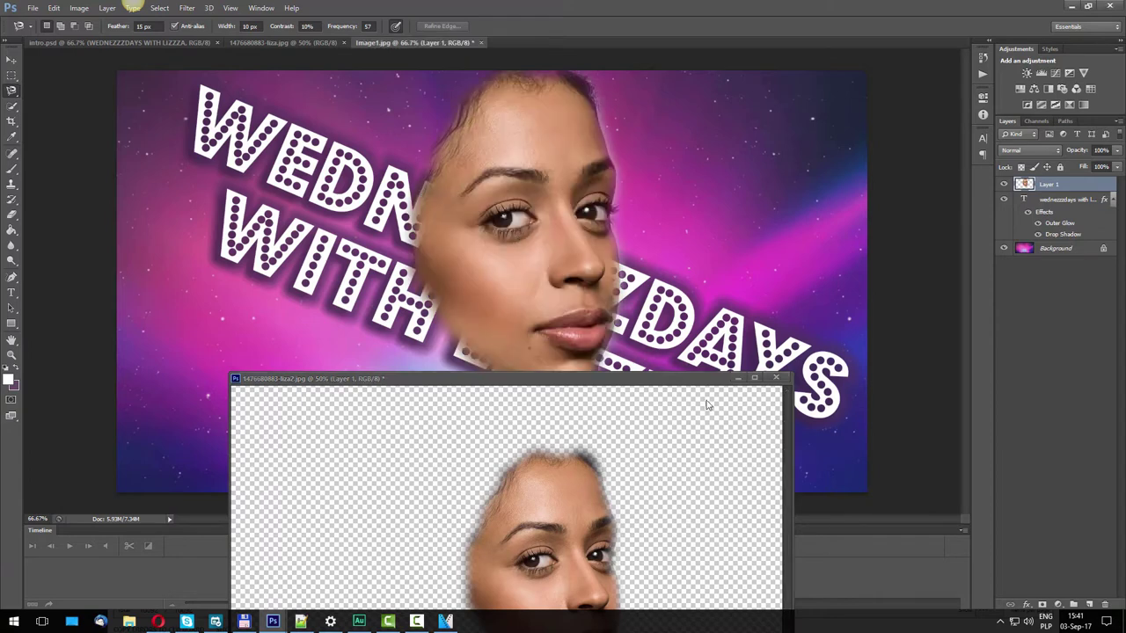
left_click(754, 377)
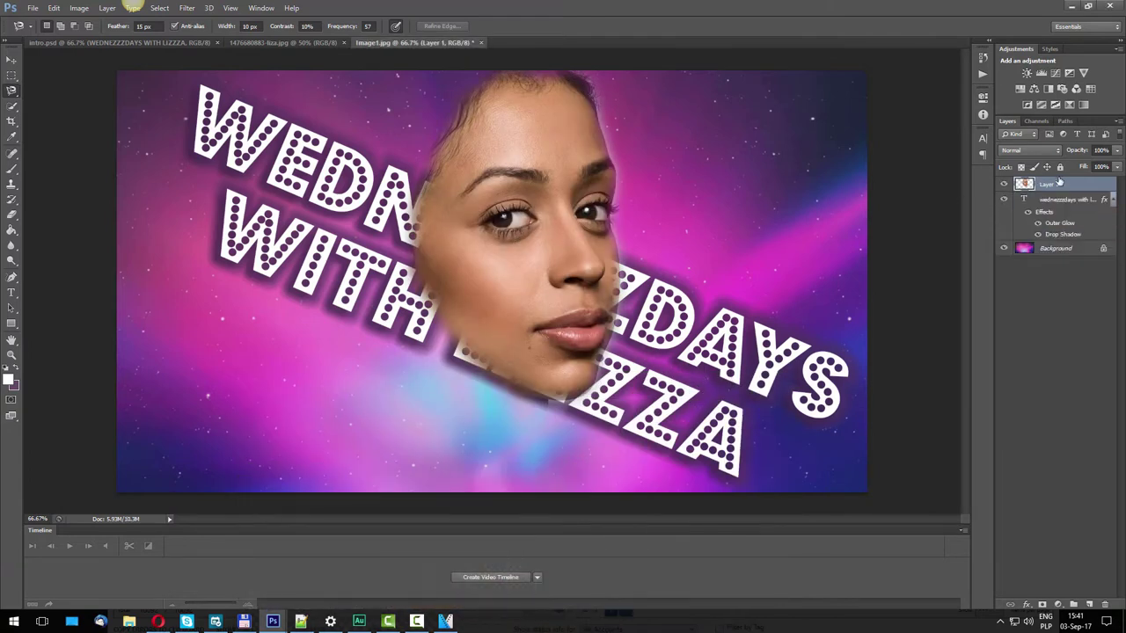
left_click(11, 61)
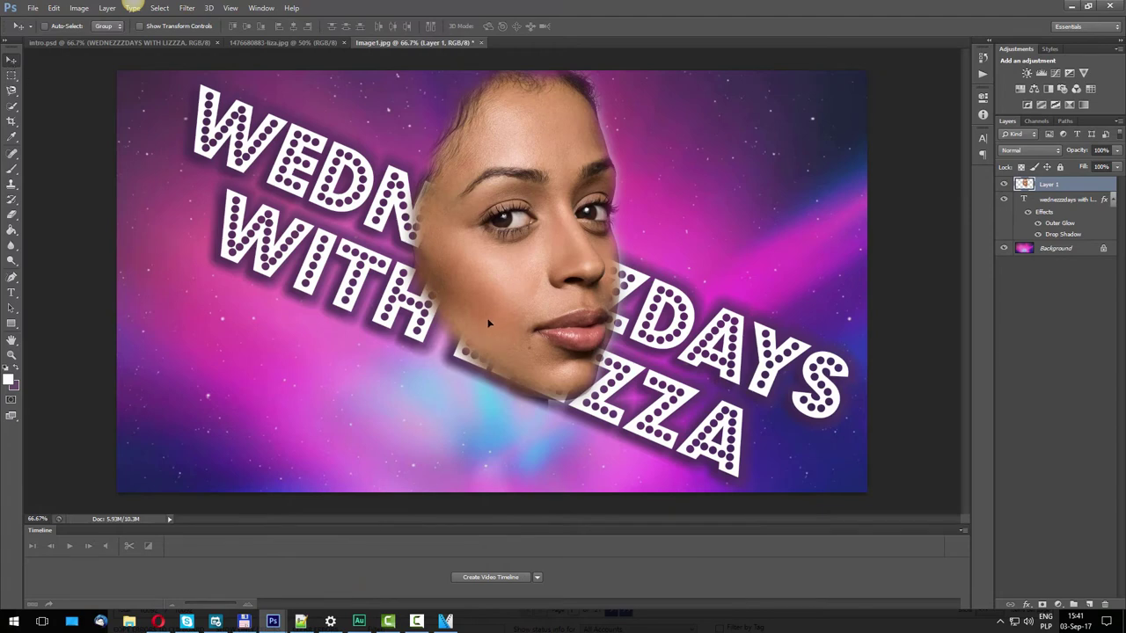
mouse_move(489, 323)
left_mouse_down()
mouse_move(484, 332)
mouse_move(498, 331)
left_mouse_up()
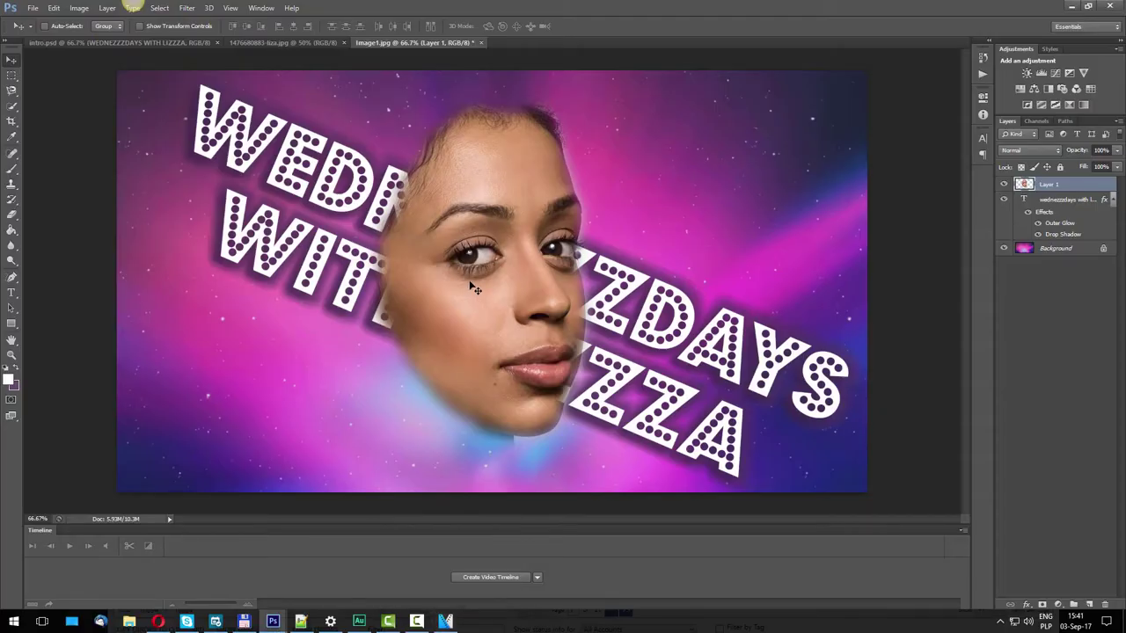
Step: Rotate the face layer about 14° clockwise with Free Transform and apply it
key("ctrl+t")
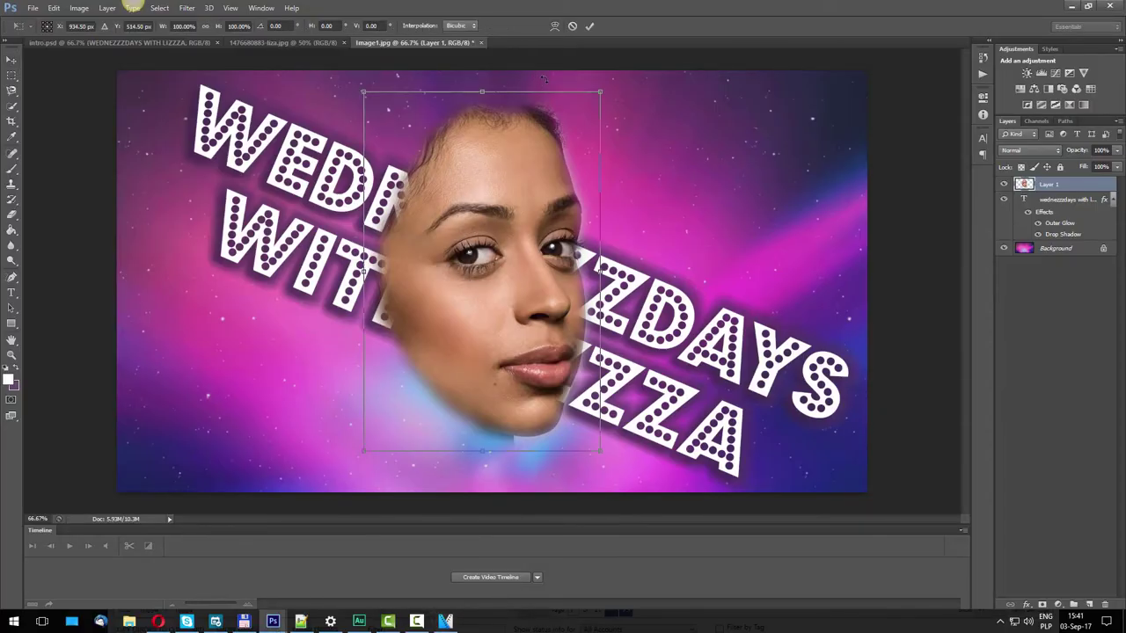
left_click_drag(552, 79, 610, 124)
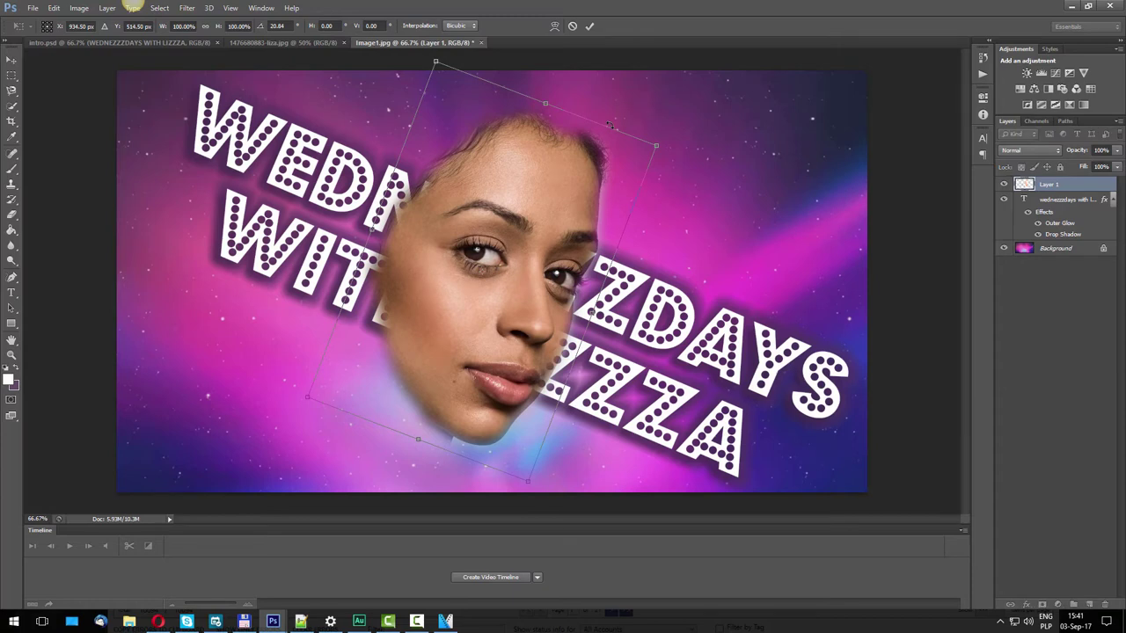
left_click(13, 63)
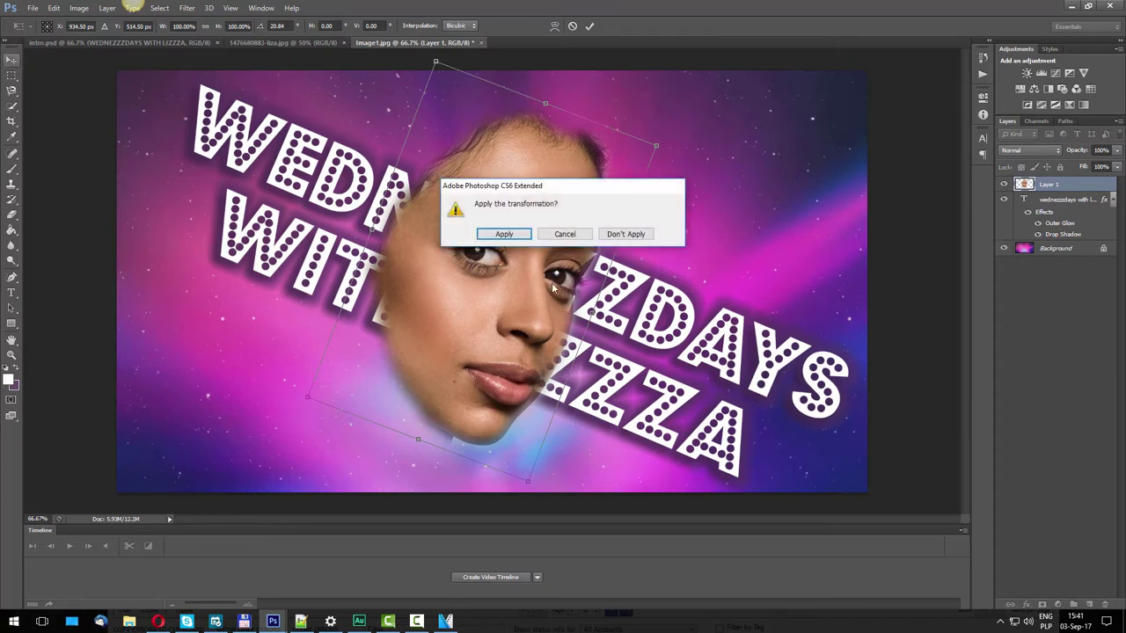
left_click(495, 232)
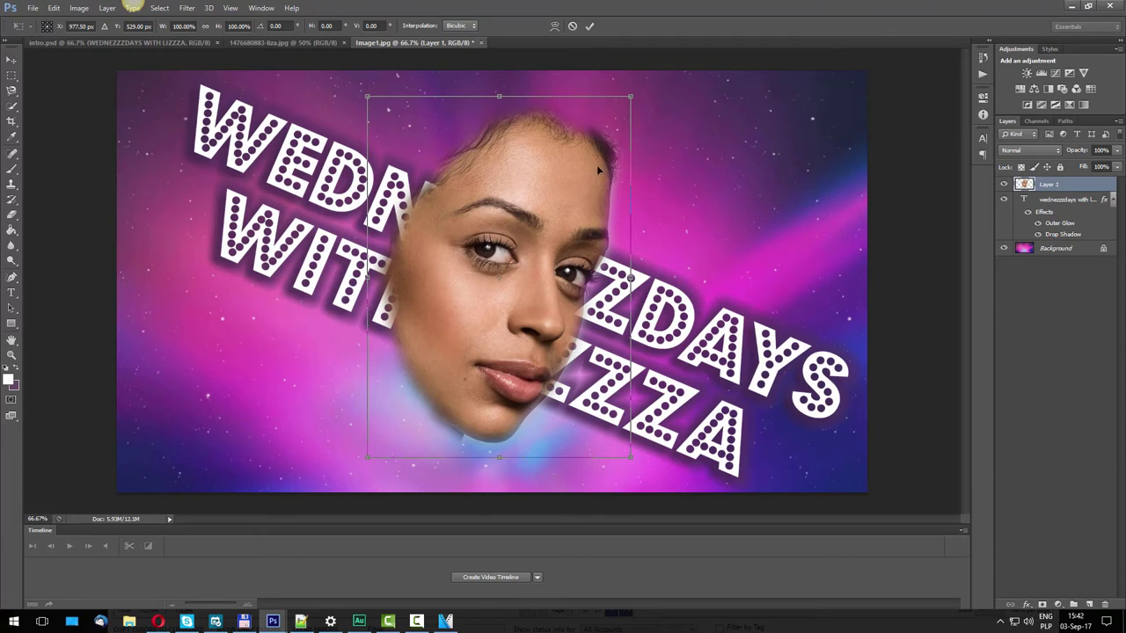
Step: Scale the face up to about 104.5% from opposite corners and commit
left_click_drag(631, 96, 643, 80)
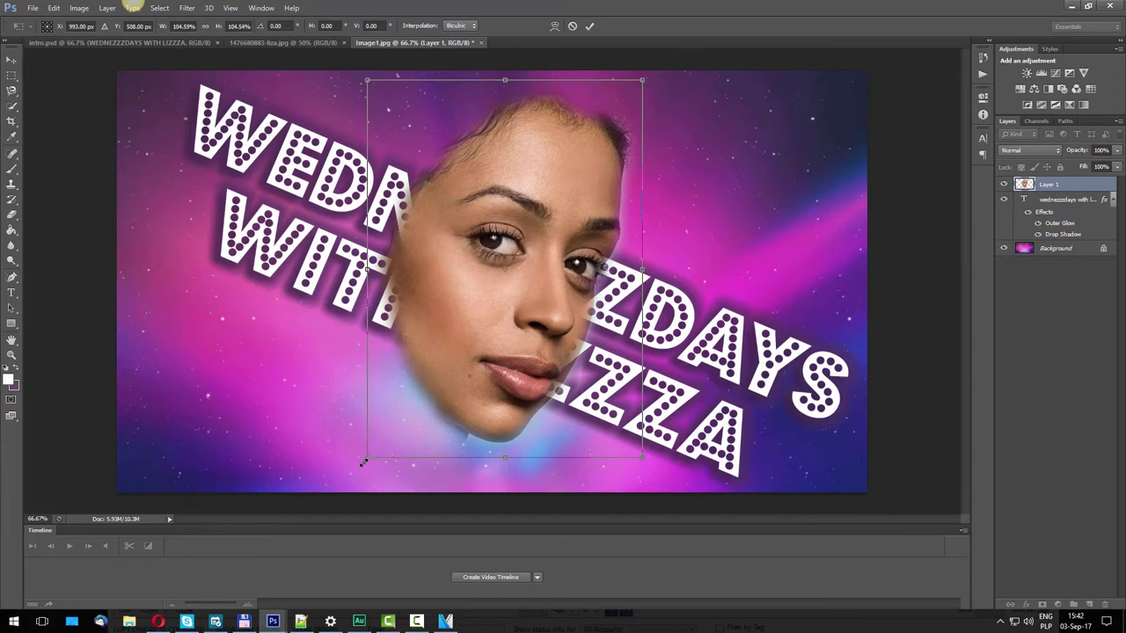
left_click_drag(363, 461, 354, 463)
key("Return")
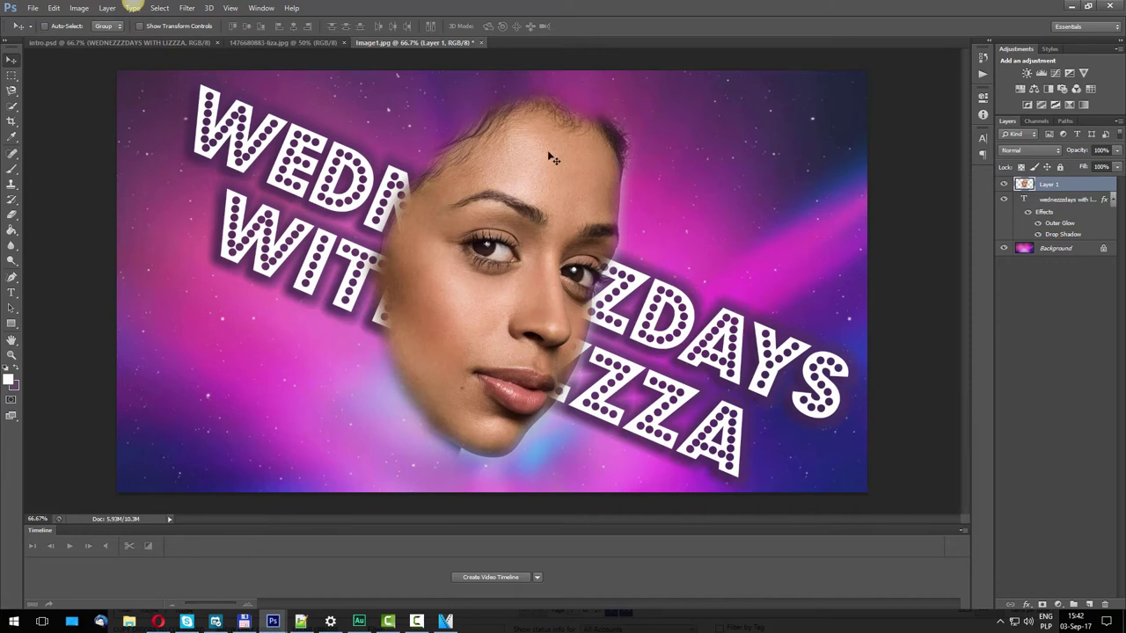
Step: Set up the Brush tool with a soft 99 px tip, 0% hardness, in Clear mode
key("w")
left_click(14, 172)
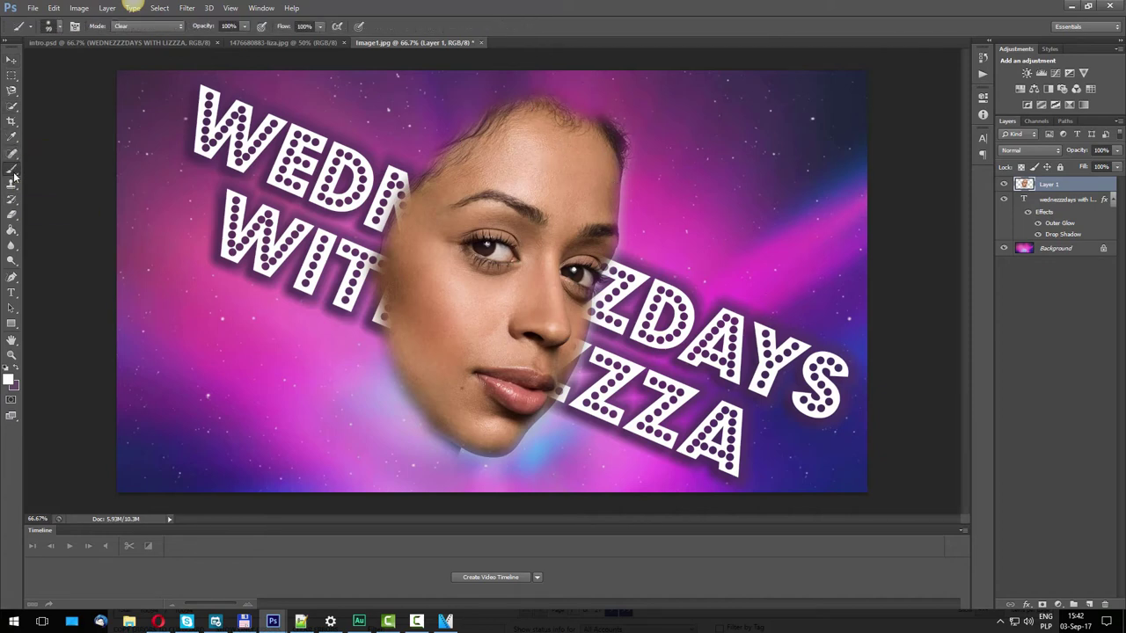
left_click(60, 28)
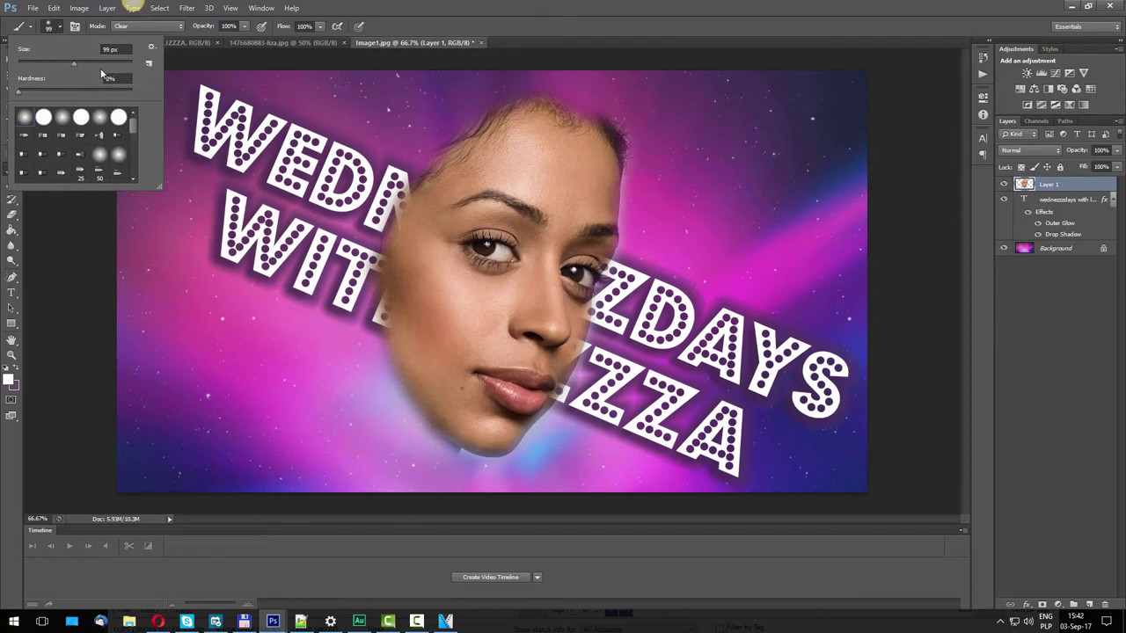
left_click(18, 94)
left_click(147, 25)
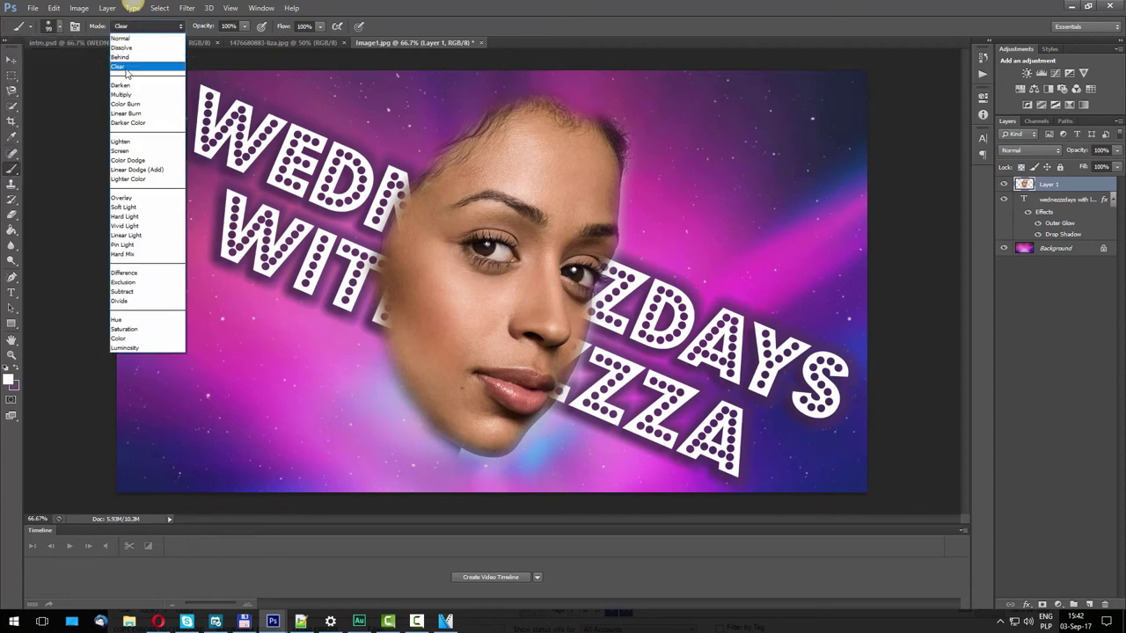
left_click(126, 69)
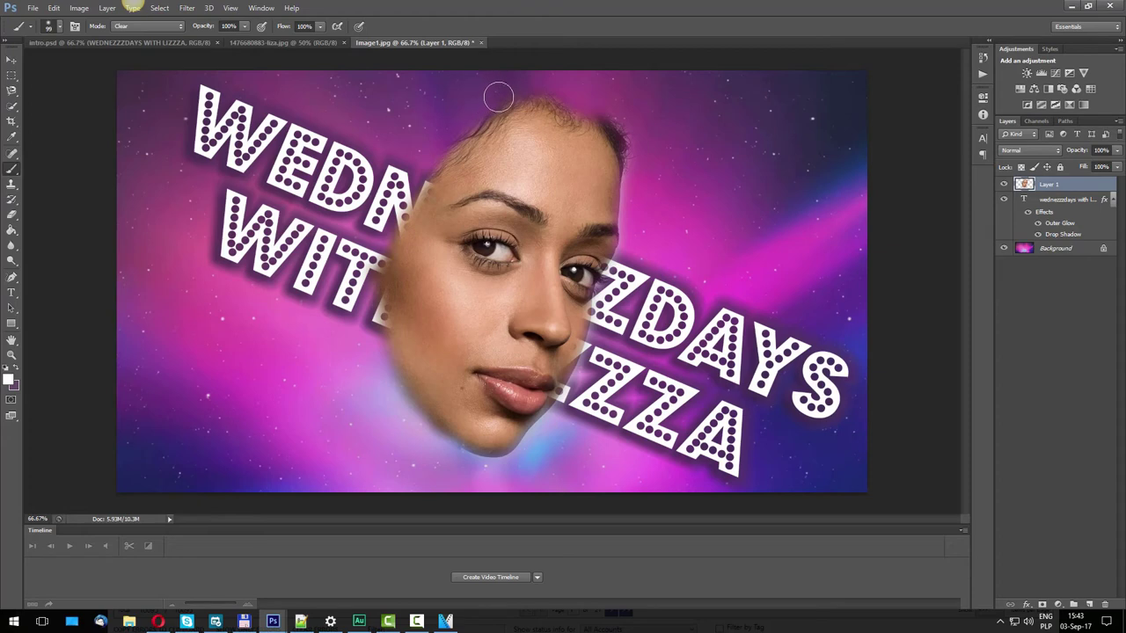
Step: Erase the dark hair along the top-right, top-left and crown edge of the head
mouse_move(498, 98)
left_mouse_down()
mouse_move(638, 173)
mouse_move(620, 129)
mouse_move(568, 104)
left_mouse_up()
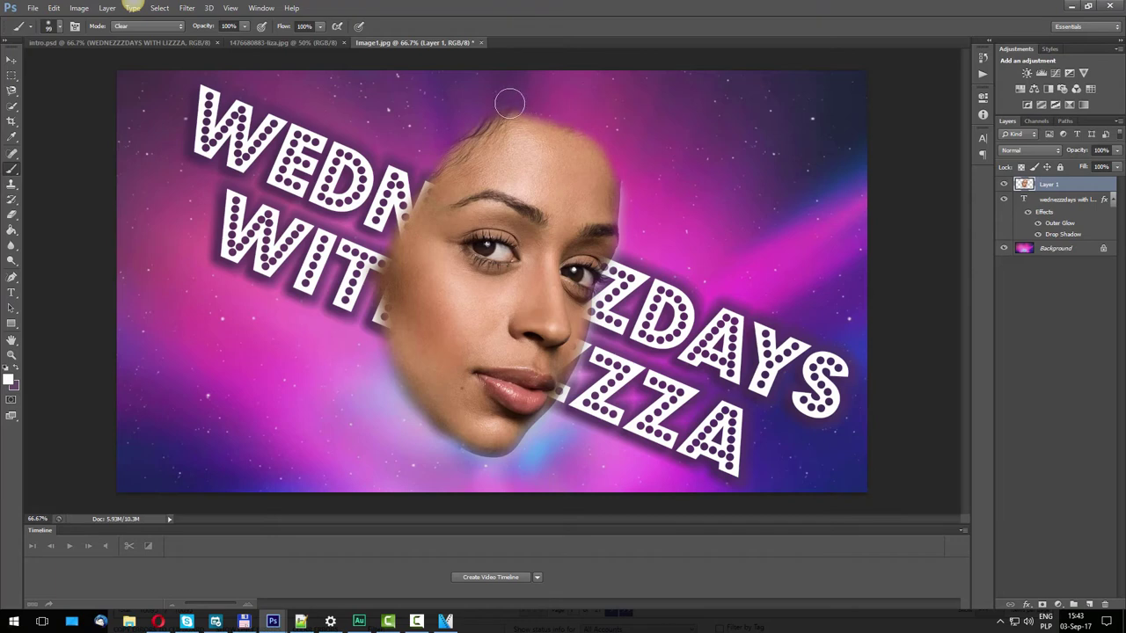
mouse_move(510, 103)
left_mouse_down()
mouse_move(440, 138)
mouse_move(406, 181)
left_mouse_up()
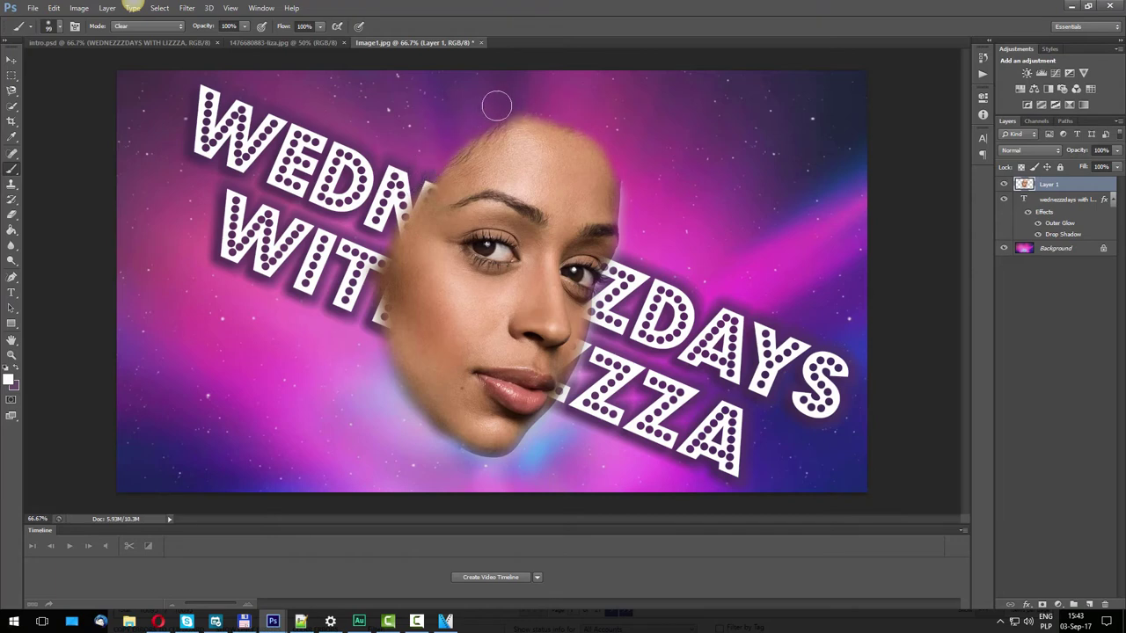
mouse_move(496, 106)
left_mouse_down()
mouse_move(533, 102)
mouse_move(557, 118)
left_mouse_up()
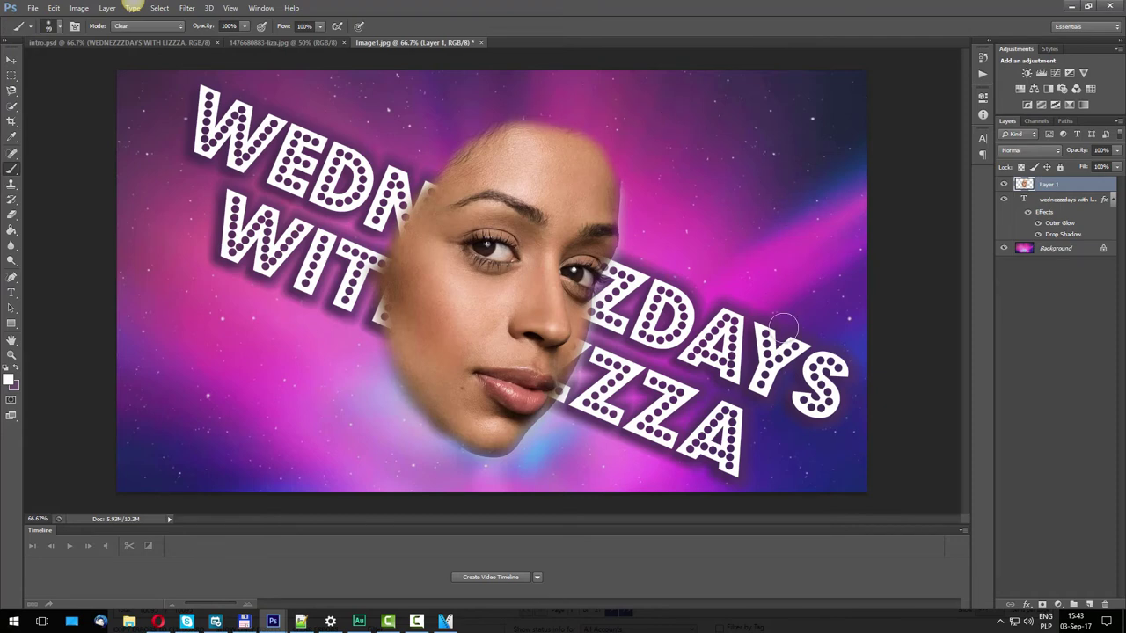
left_click(11, 62)
Step: Scale the face up to about 108%, apply the transform, then hide the face layer
key("ctrl+t")
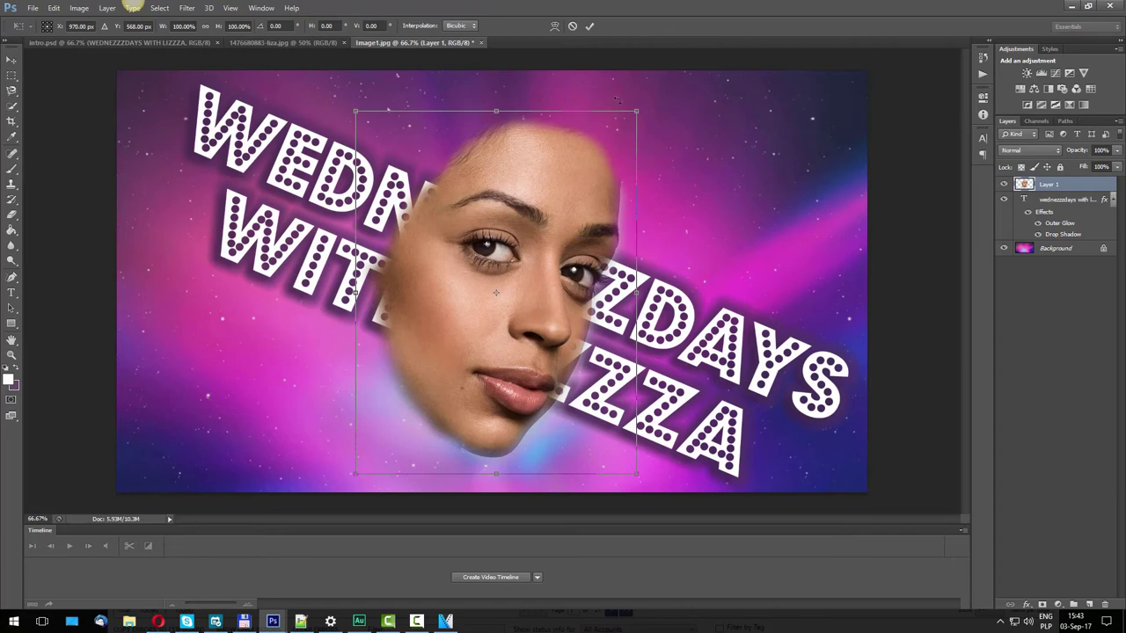
left_click_drag(642, 109, 664, 79)
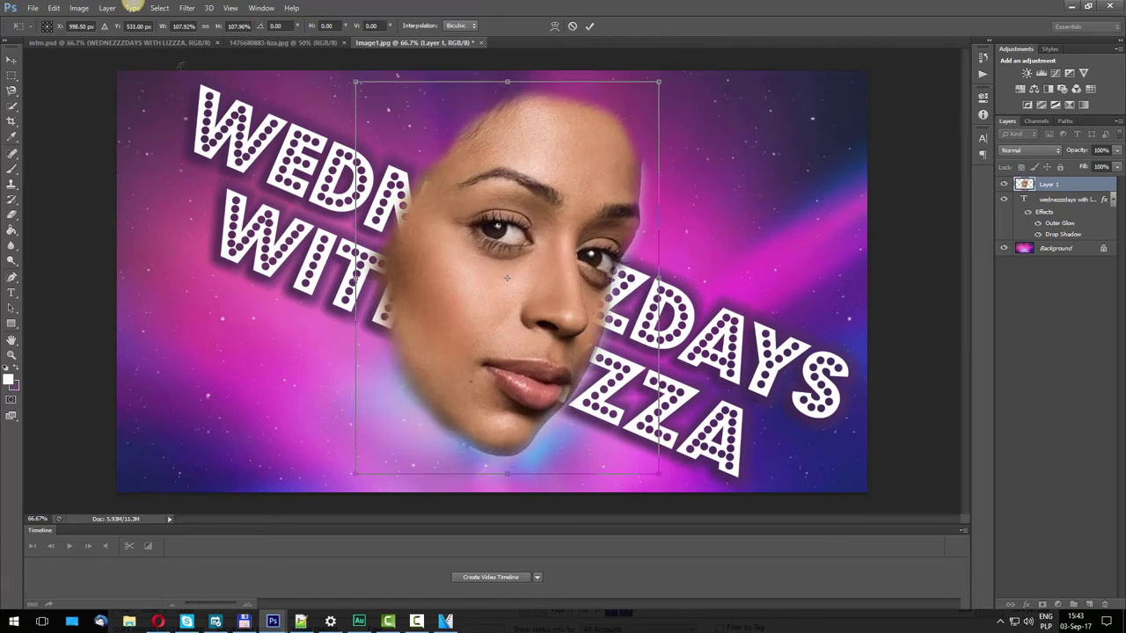
left_click(7, 61)
left_click(504, 234)
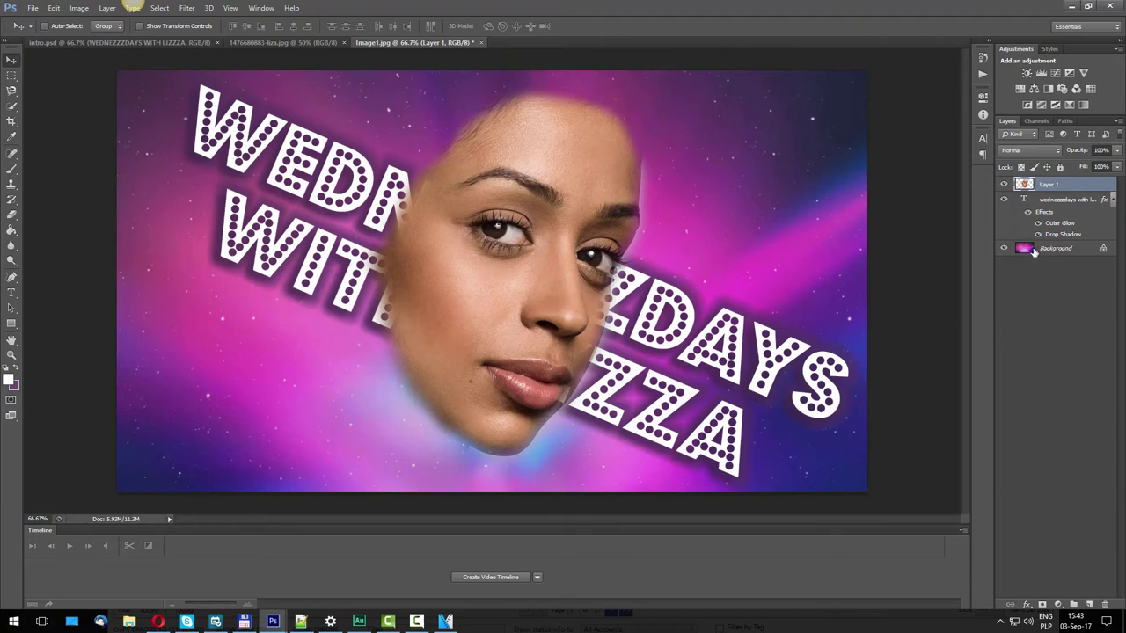
left_click(1004, 185)
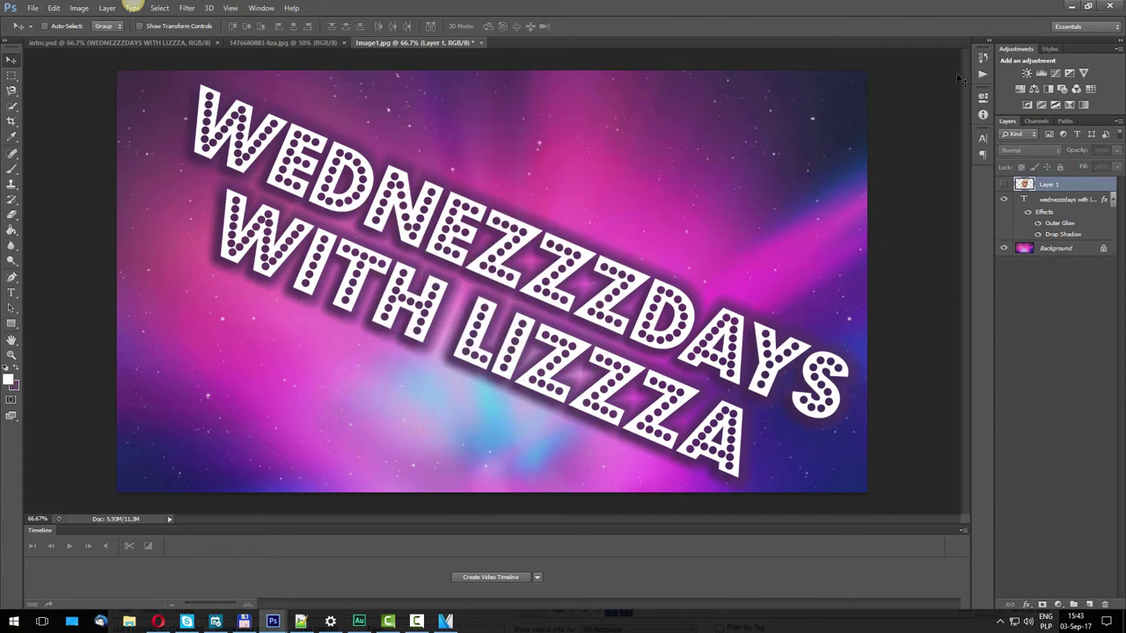
Step: With the face hidden, export the title image via Save for Web as Very High quality JPEG 2.jpg
left_click(1004, 185)
left_click(1004, 185)
left_click(31, 8)
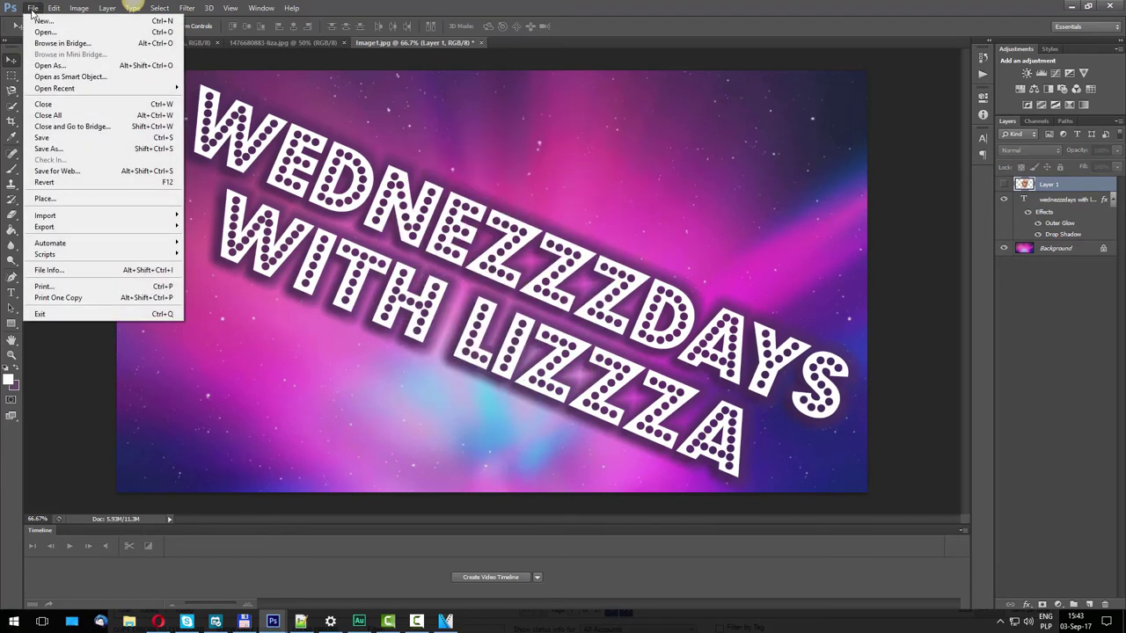
left_click(60, 172)
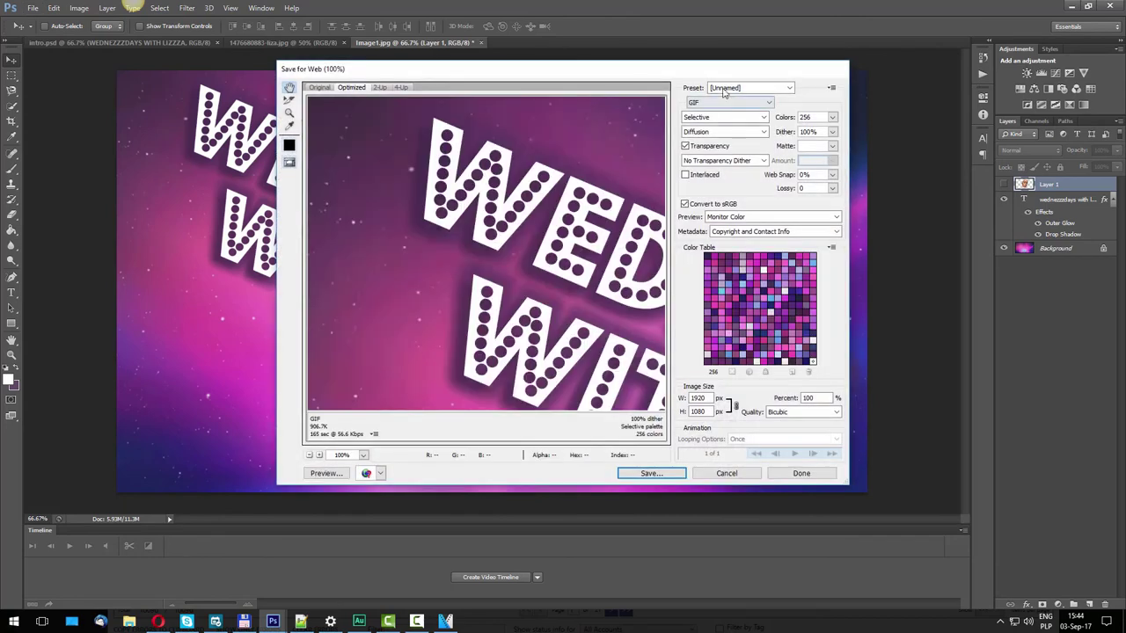
left_click(721, 103)
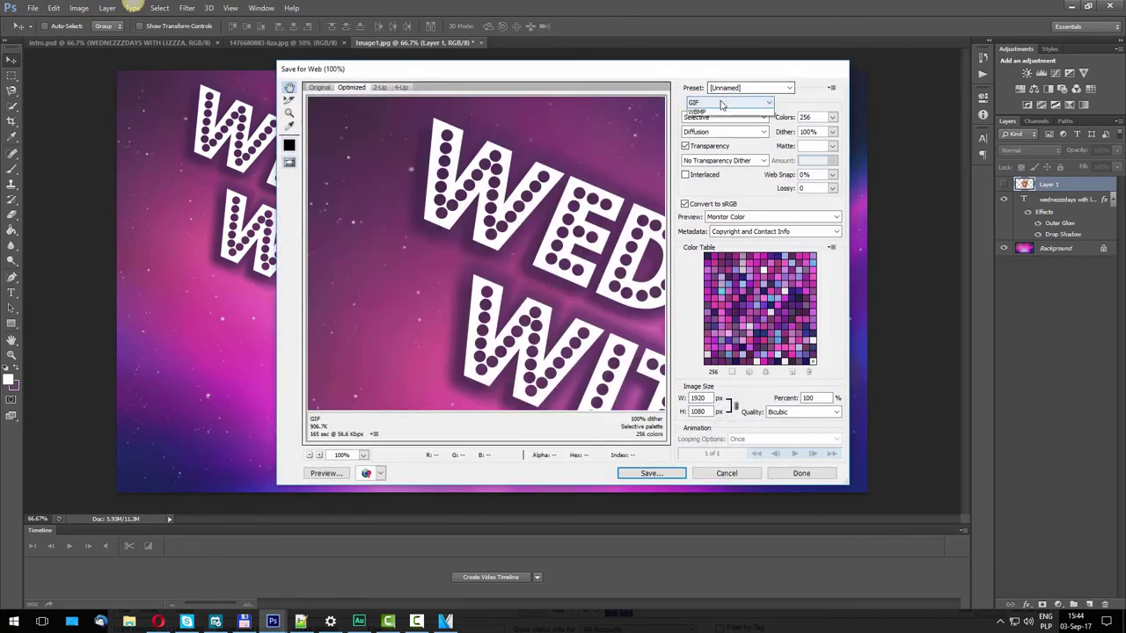
left_click(700, 131)
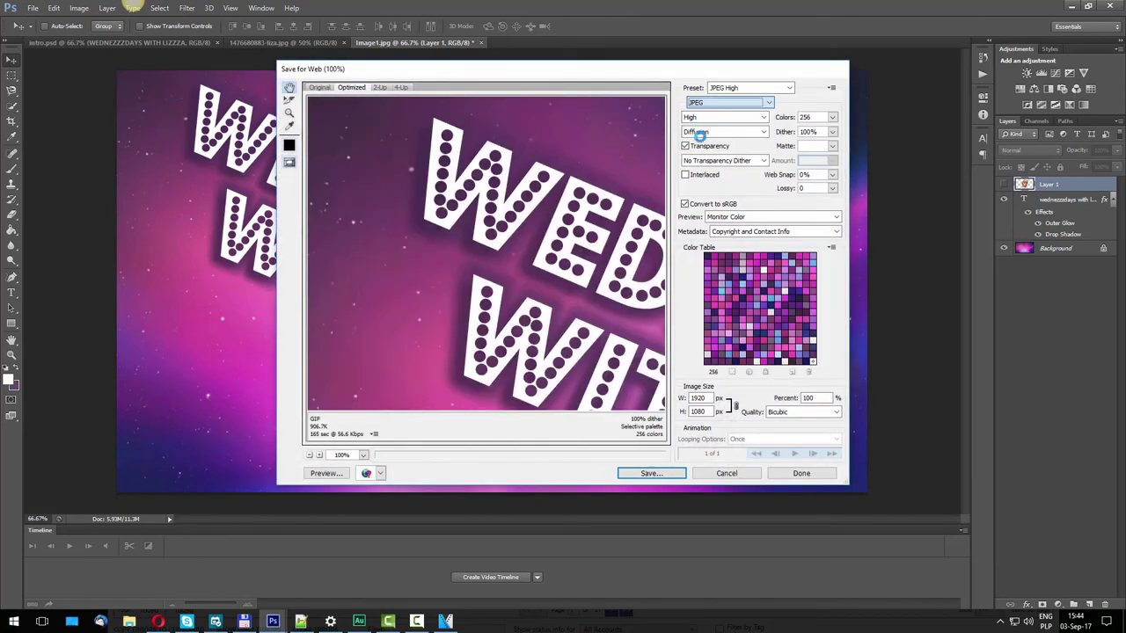
left_click(717, 118)
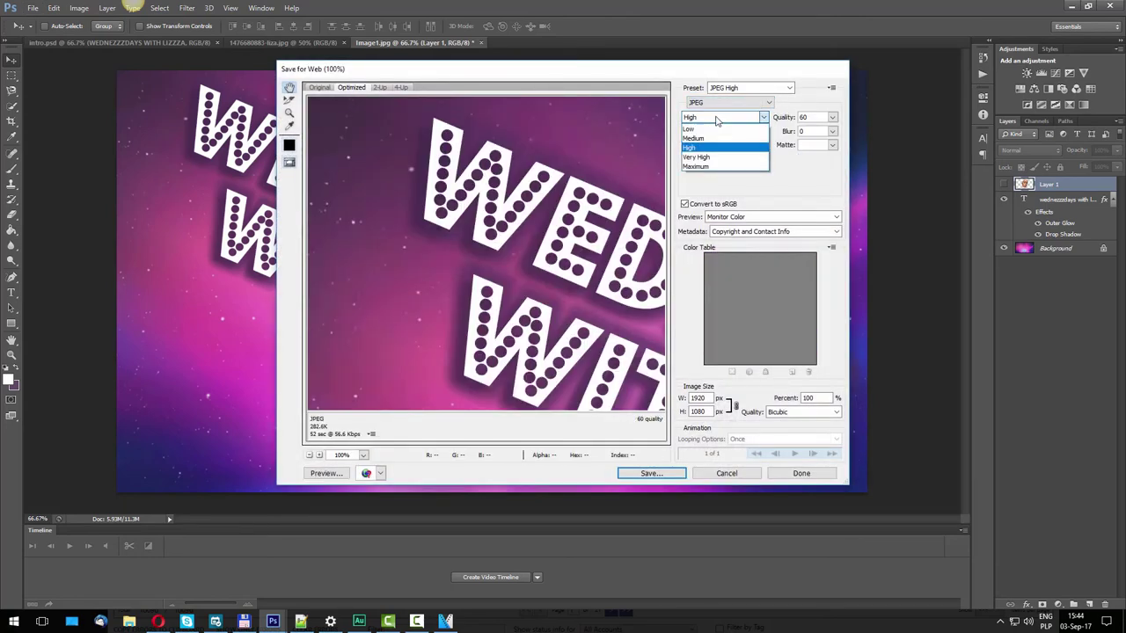
left_click(699, 158)
left_click(627, 476)
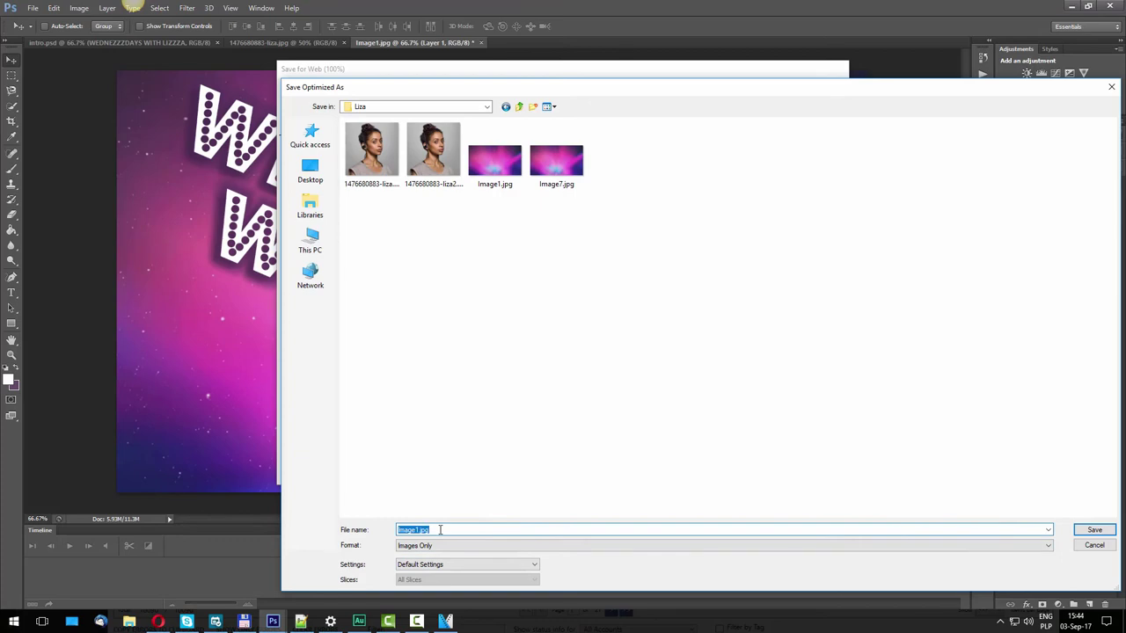
type("2")
left_click(1094, 530)
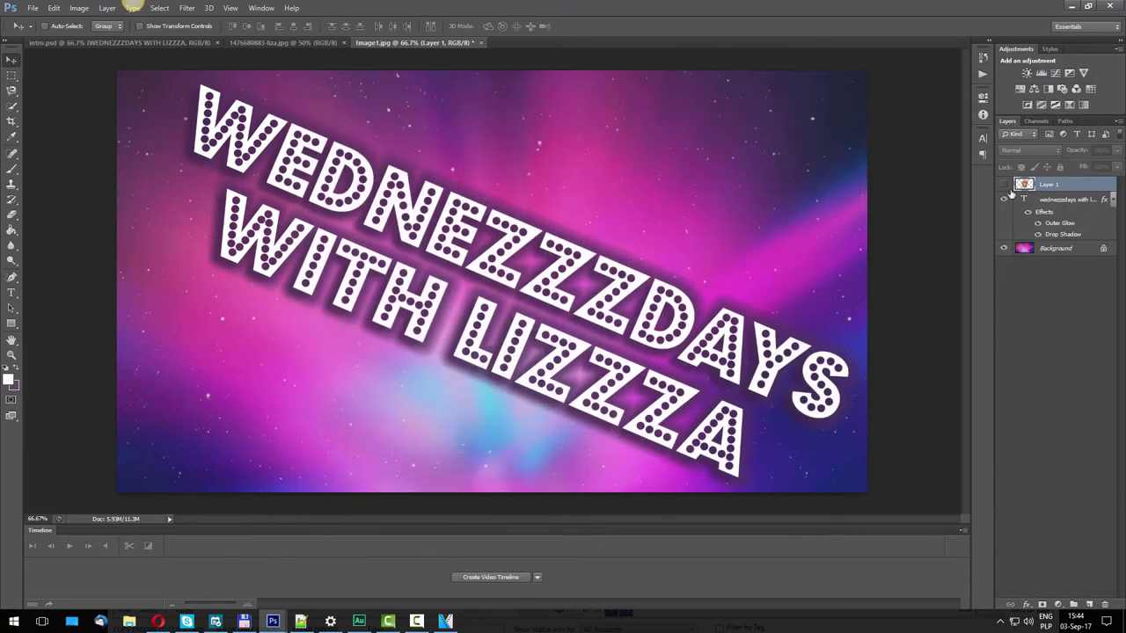
Step: Show the face layer and export the same JPEG settings as 3.jpg
left_click(1004, 184)
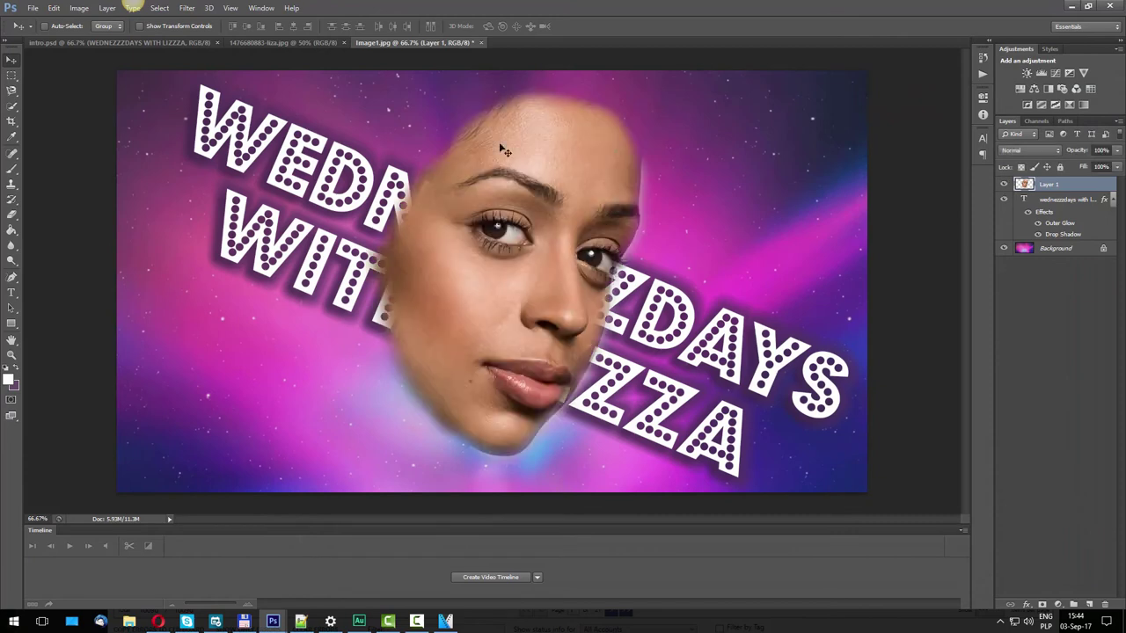
left_click(33, 8)
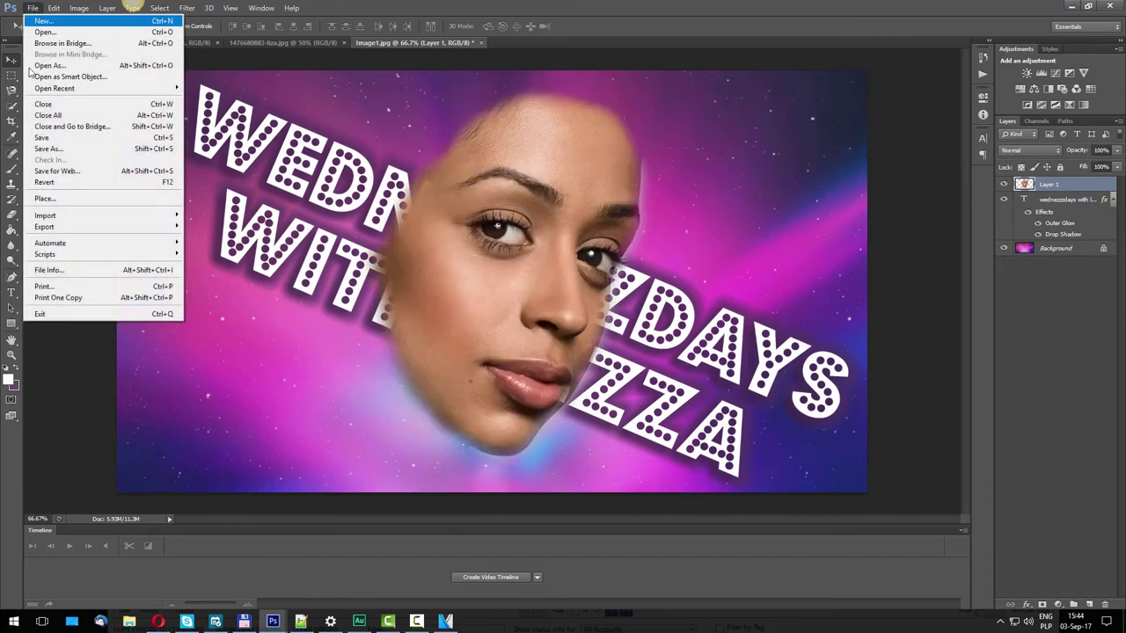
left_click(58, 171)
left_click(651, 473)
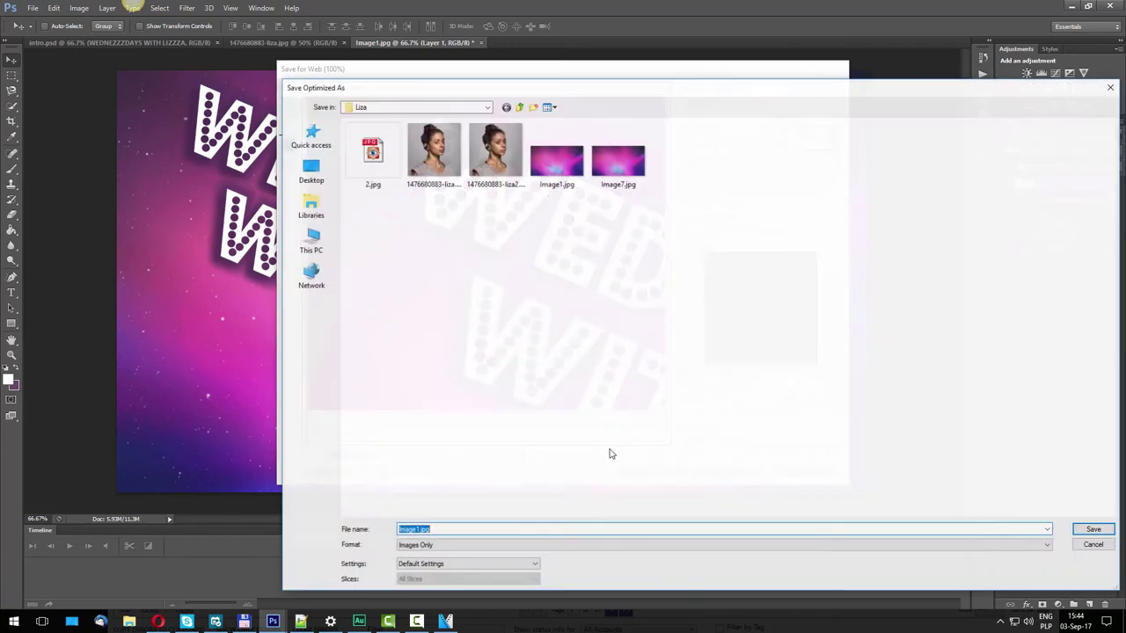
type("3")
left_click(1096, 530)
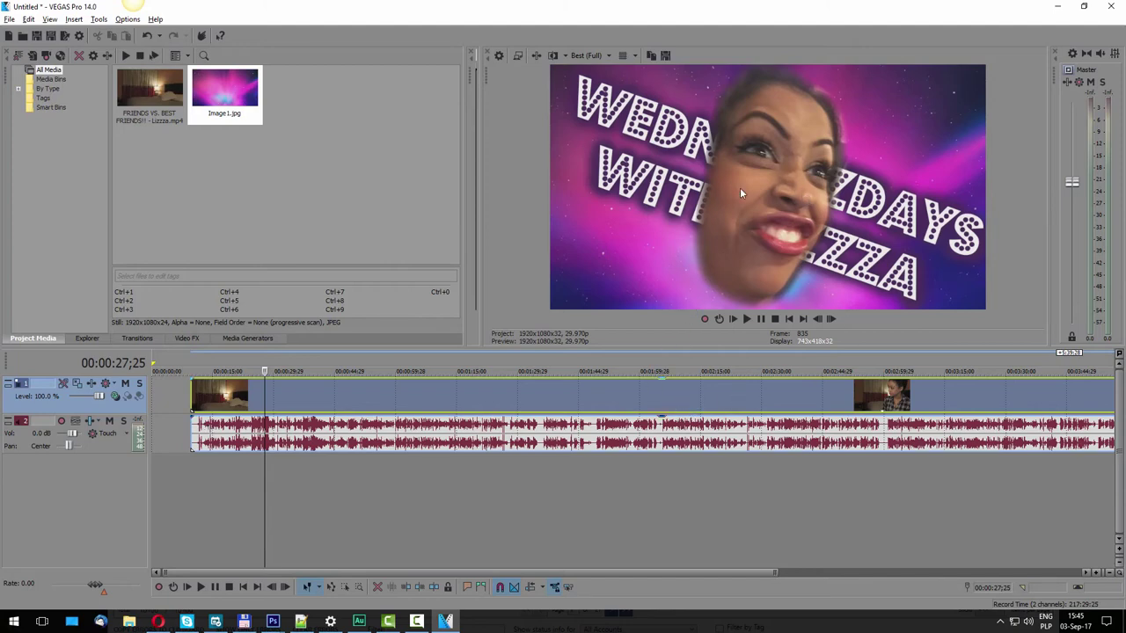
Step: Place the playhead at 00:00:18;00 and play the video from there
left_click(226, 400)
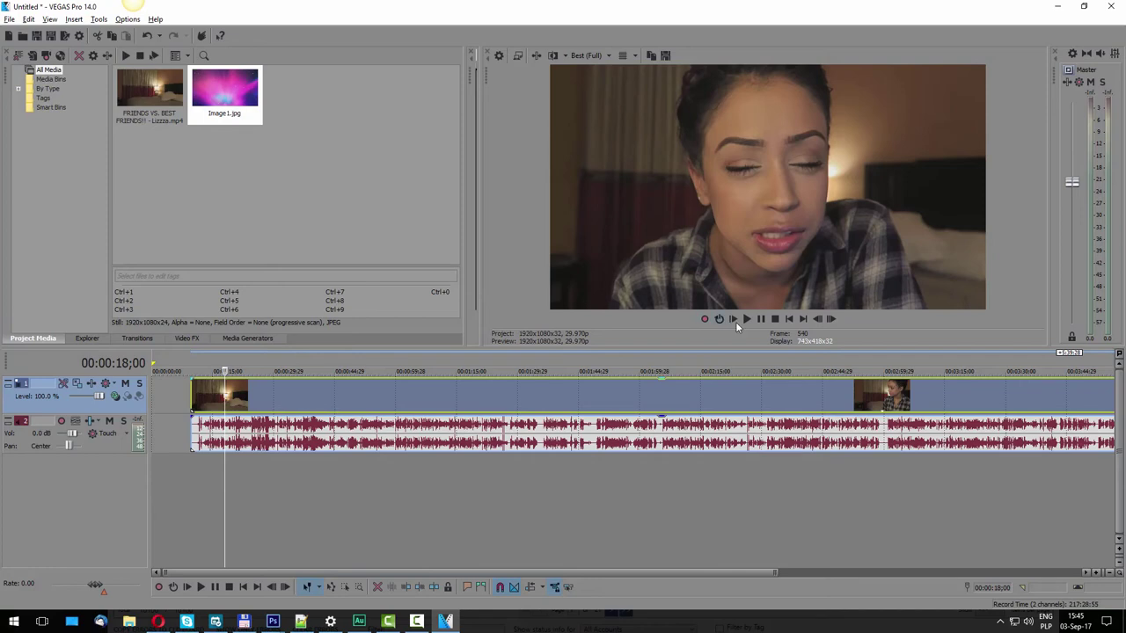
left_click(761, 319)
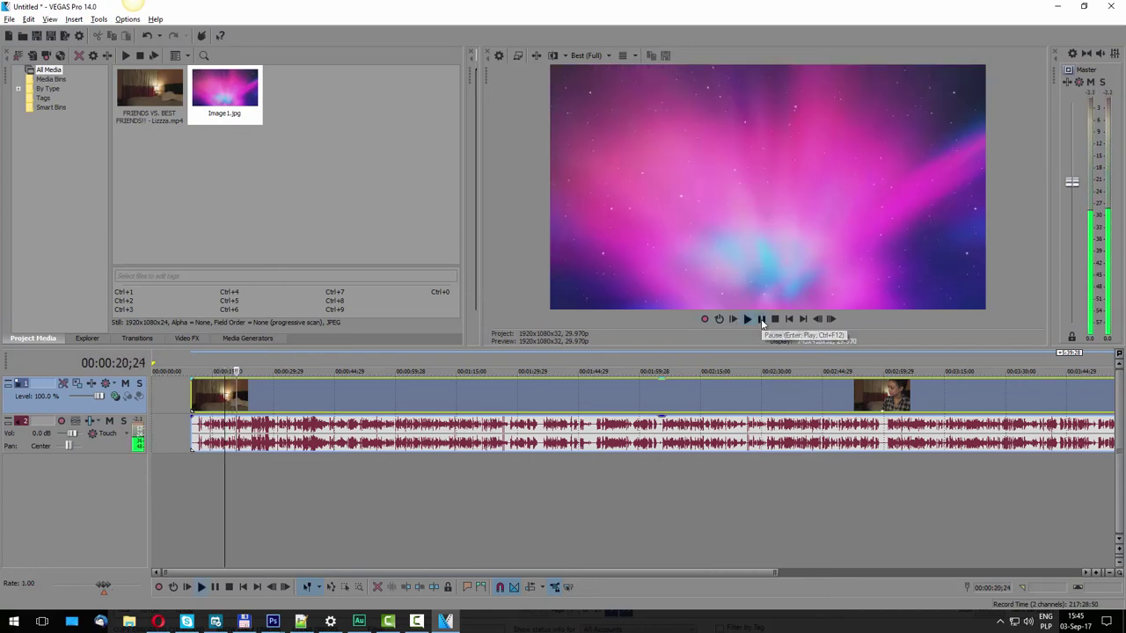
Step: Pause, zoom in, frame-step to 00:00:20;24, and split the audio and video there
left_click(761, 319)
scroll(390, 452, "up", 6)
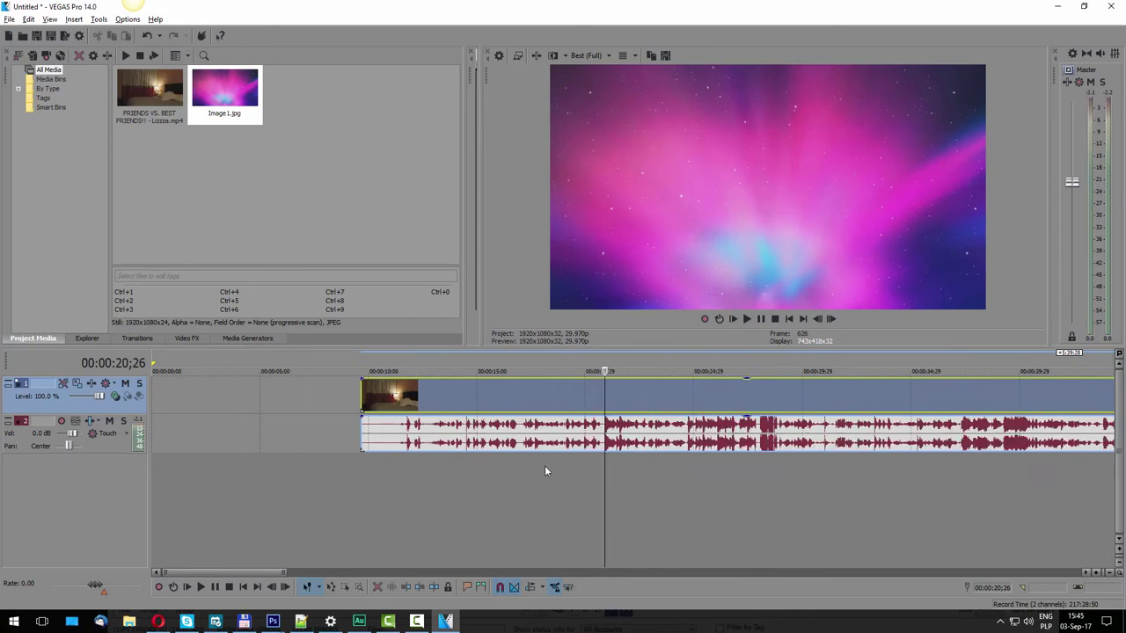
scroll(545, 471, "up", 3)
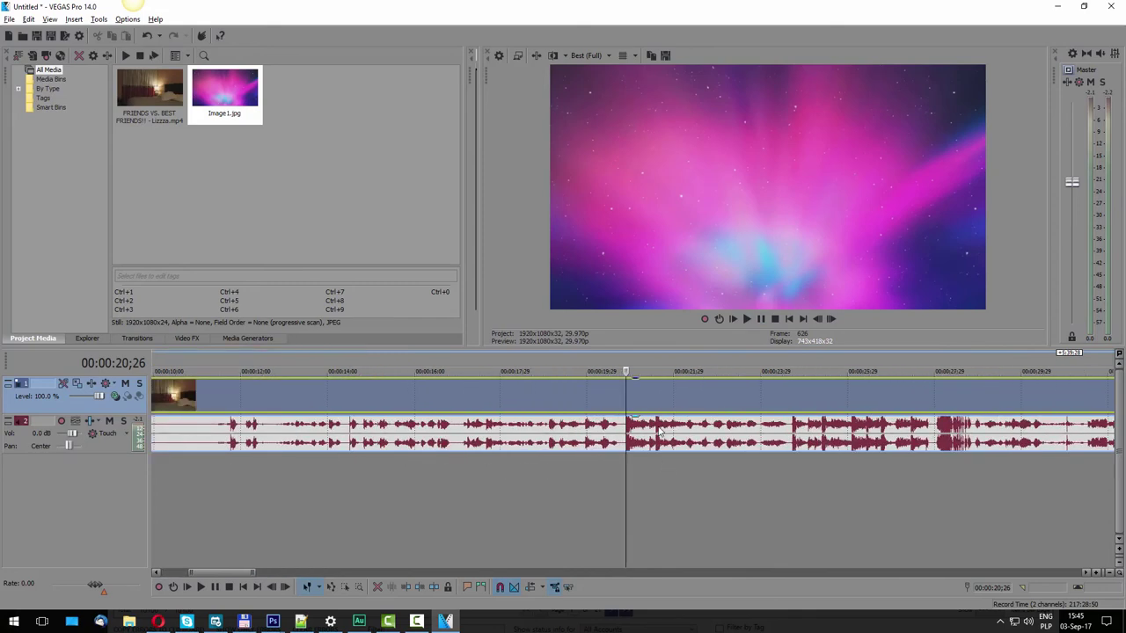
scroll(658, 431, "up", 4)
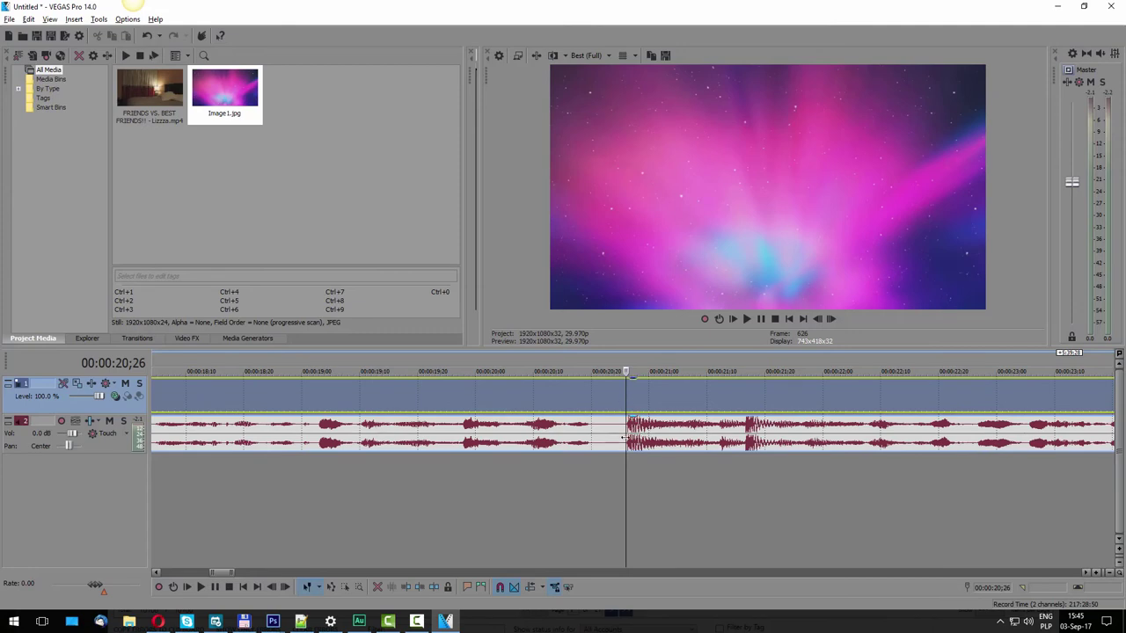
left_click(818, 319)
left_click(818, 319)
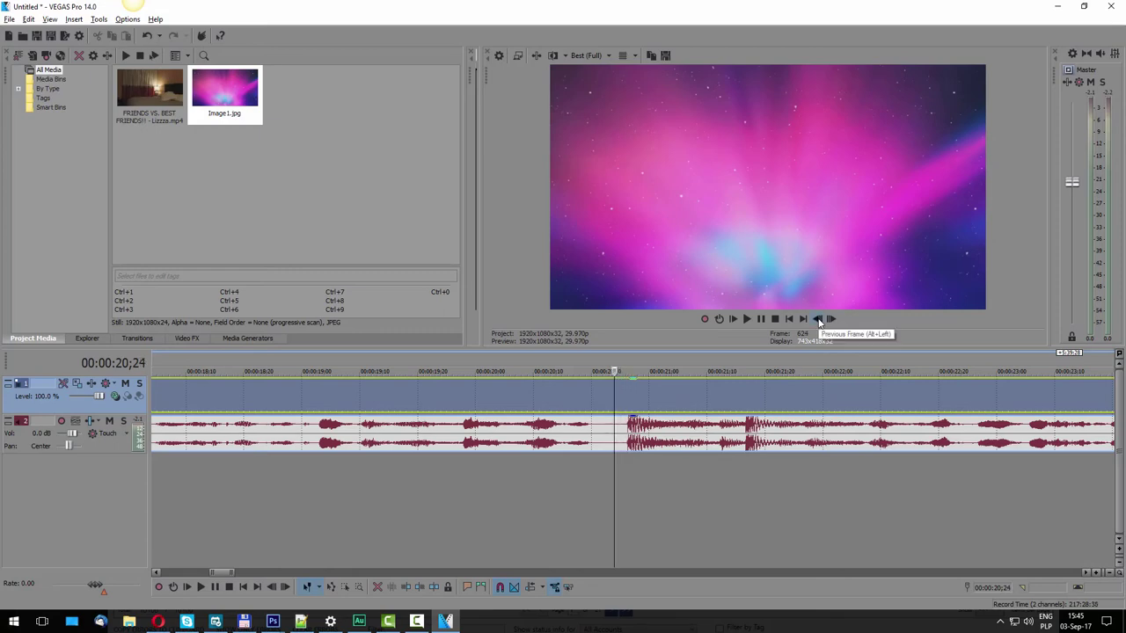
left_click(818, 320)
left_click(831, 319)
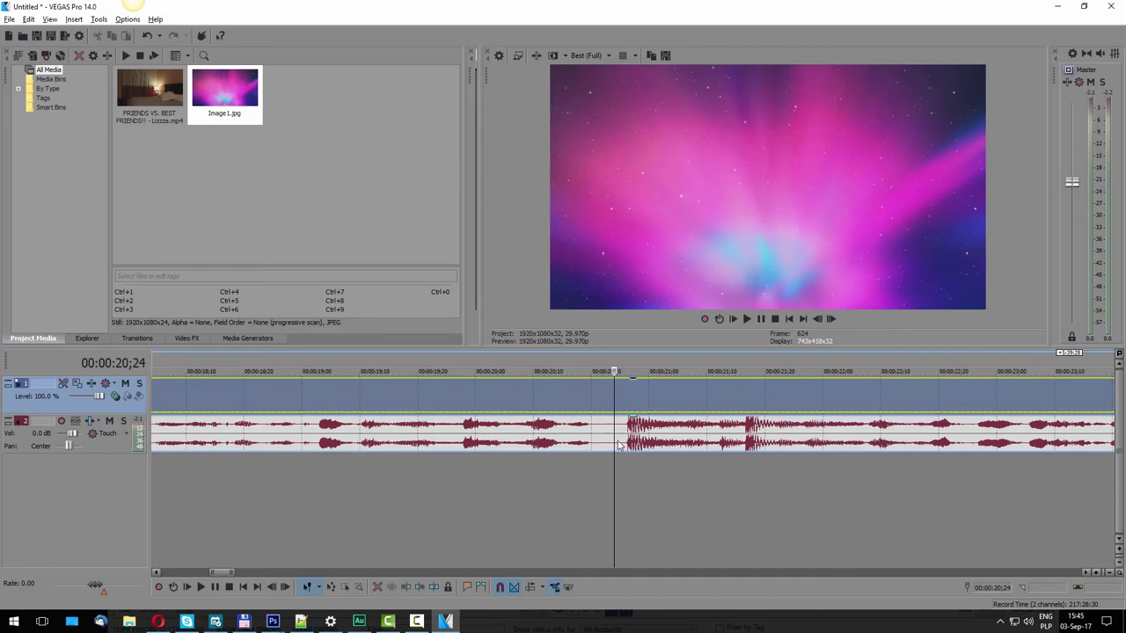
left_click(668, 448)
Step: Play the intro from the cut to check it, then return the playhead to 00:00:23;06
scroll(778, 472, "down", 6)
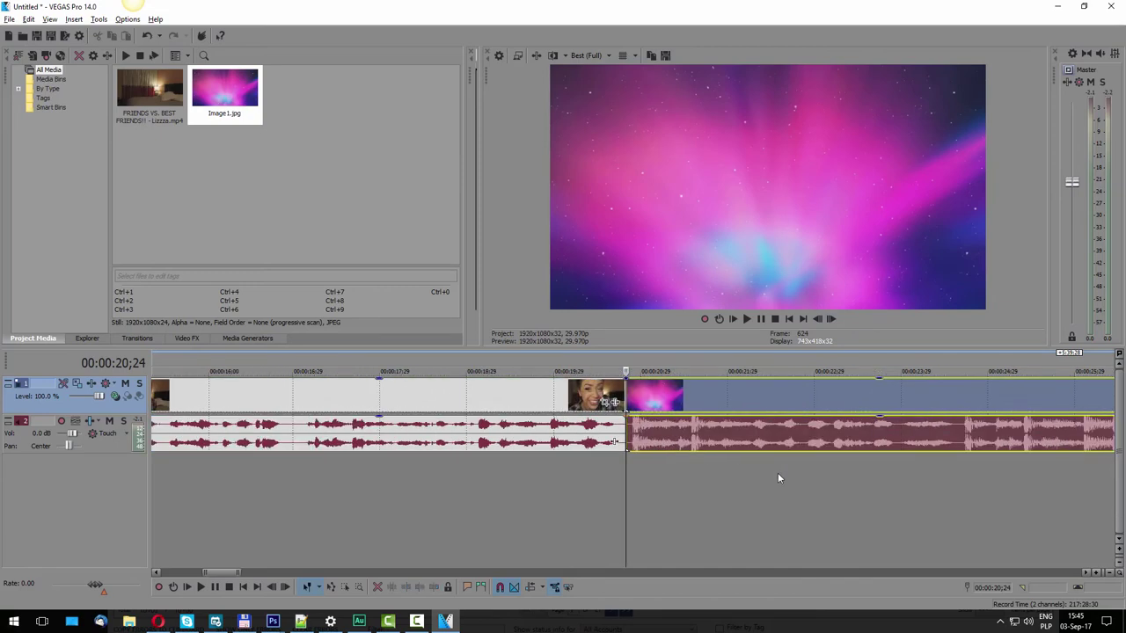
left_click(747, 320)
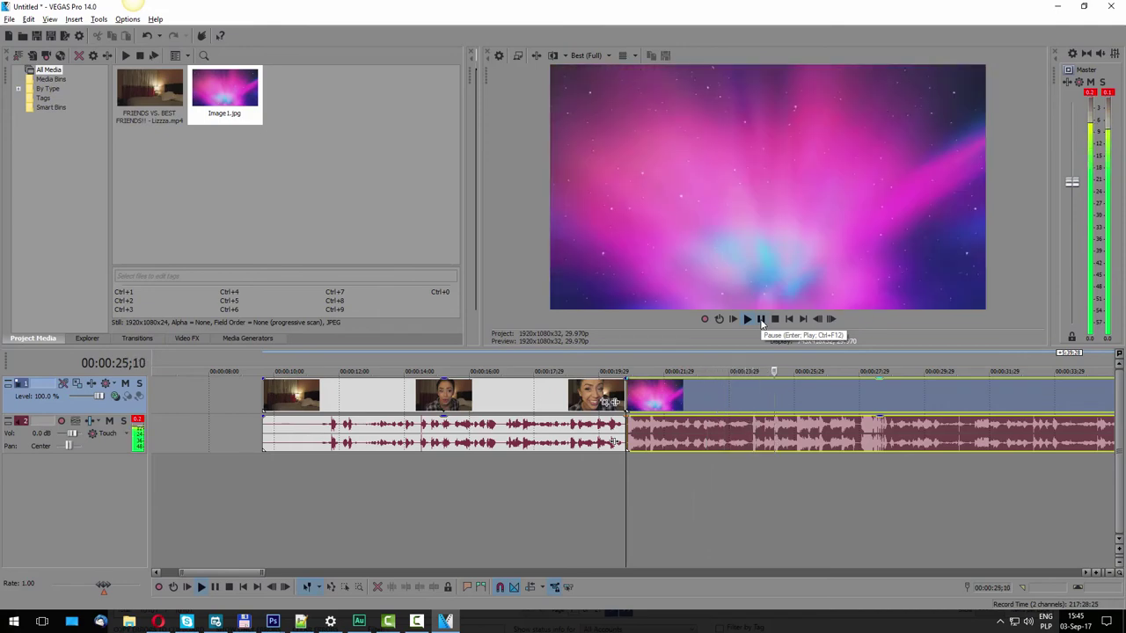
left_click(761, 319)
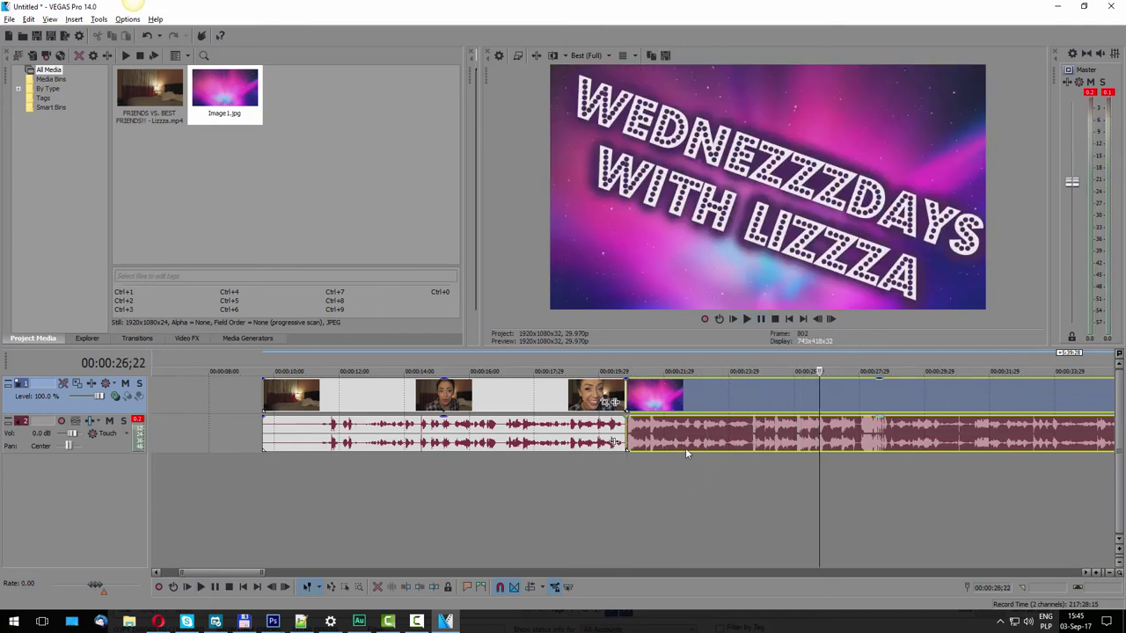
left_click(703, 395)
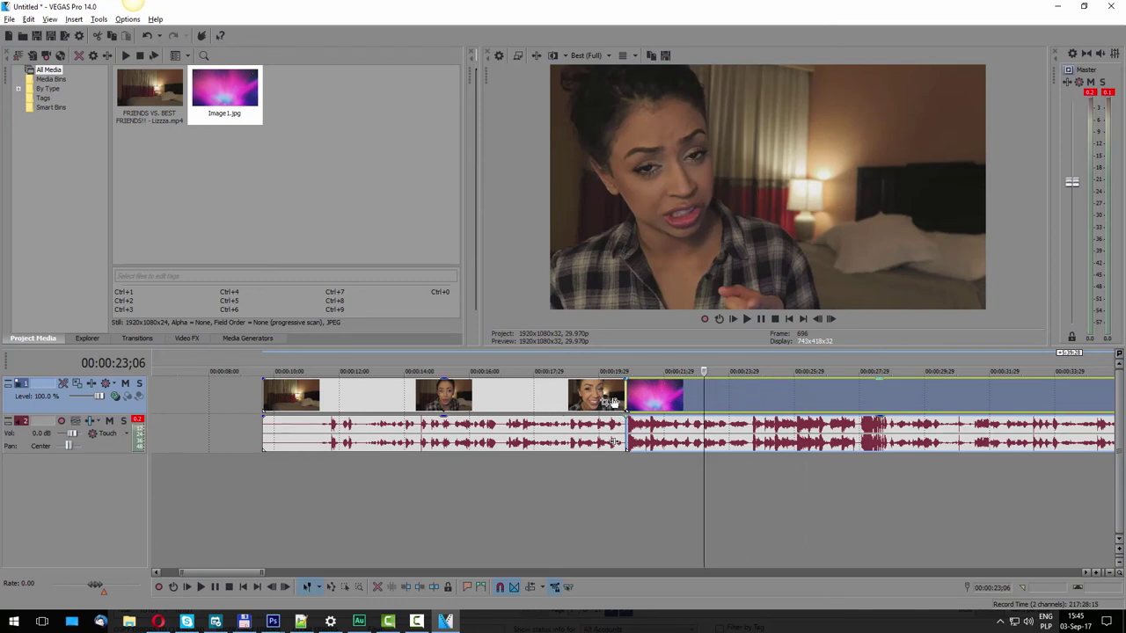
Step: Undo the timeline events, move the intro events to the timeline start, and play them
key("ctrl+z")
key("ctrl+z")
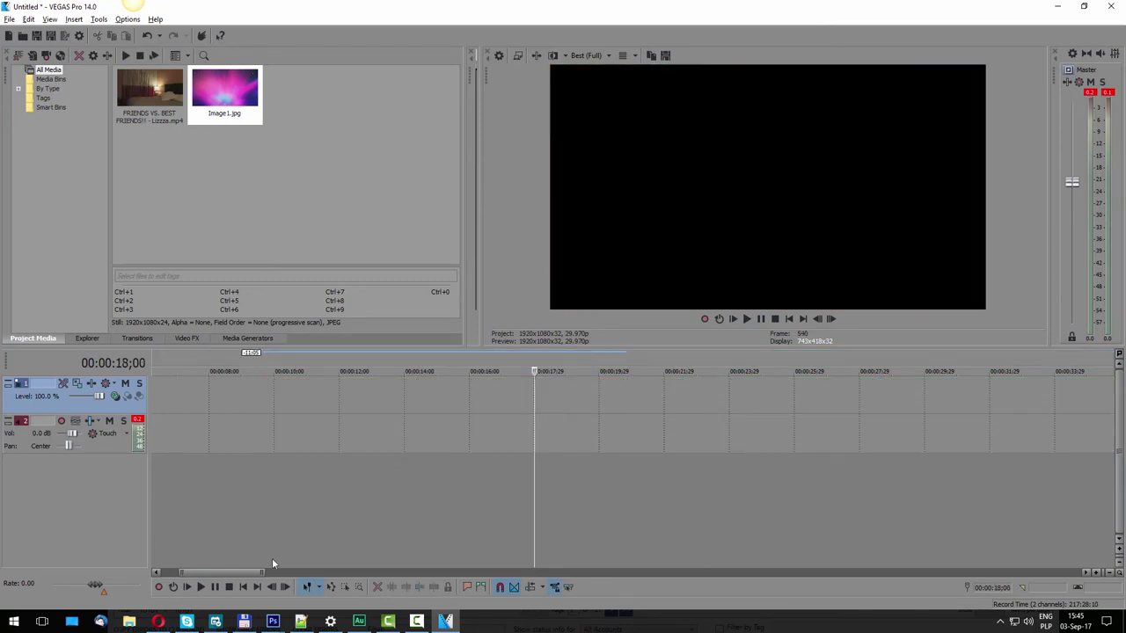
left_click(243, 622)
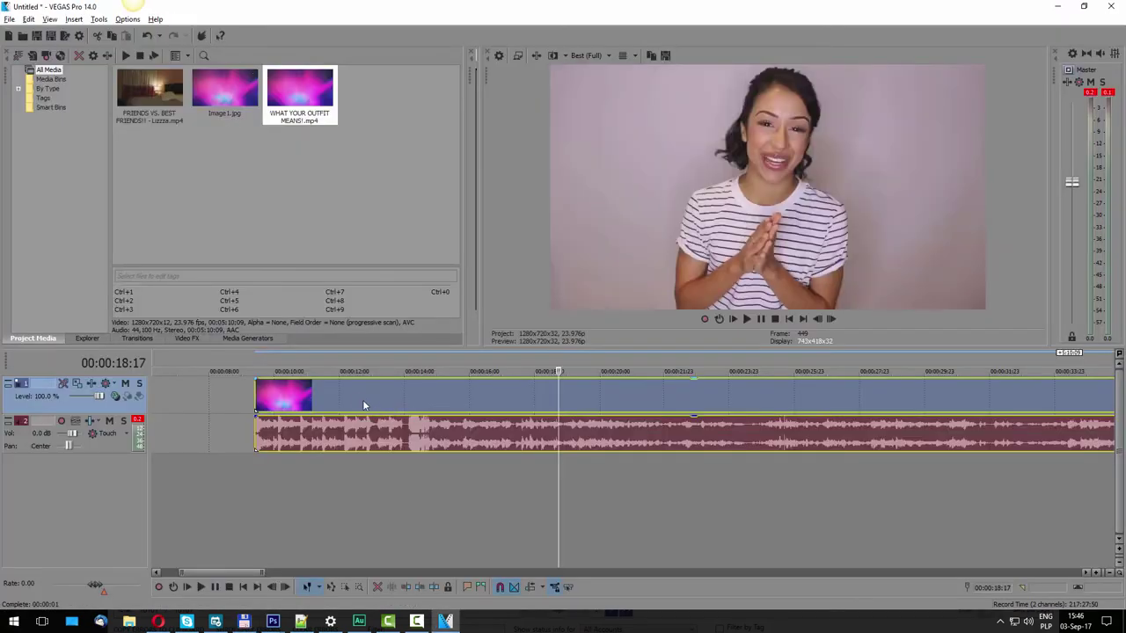
left_click_drag(363, 400, 211, 403)
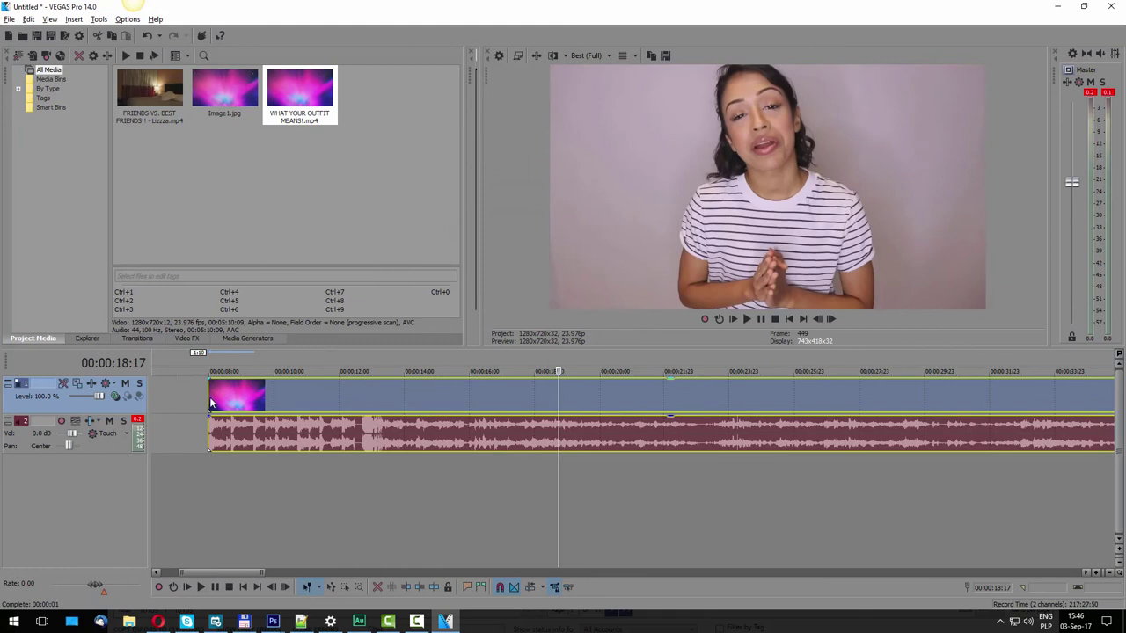
left_click(211, 402)
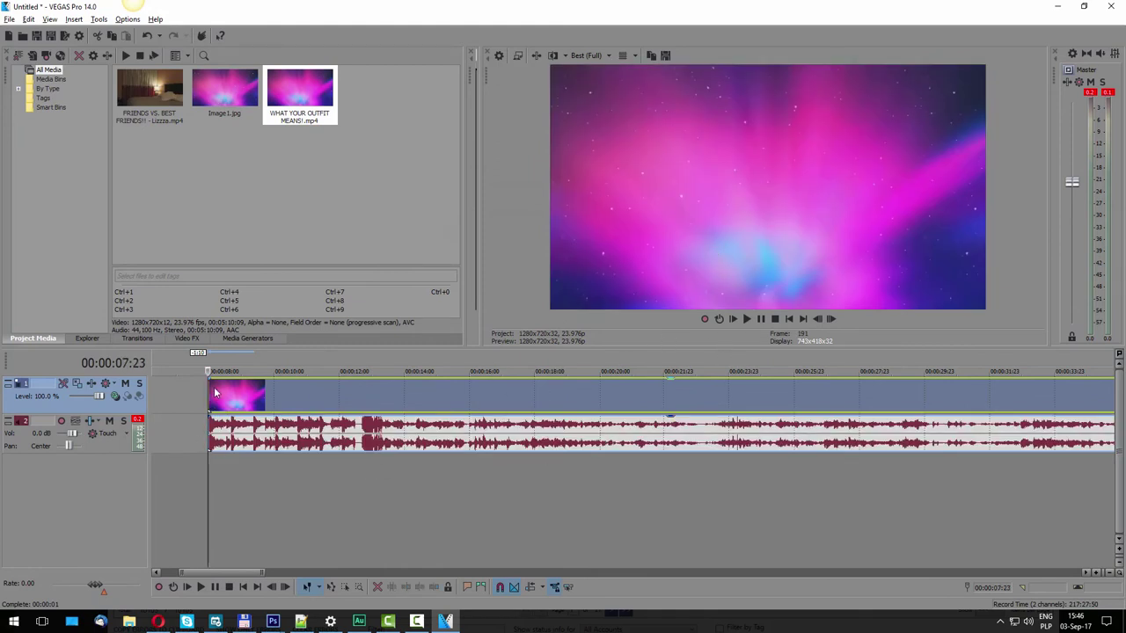
left_click(746, 320)
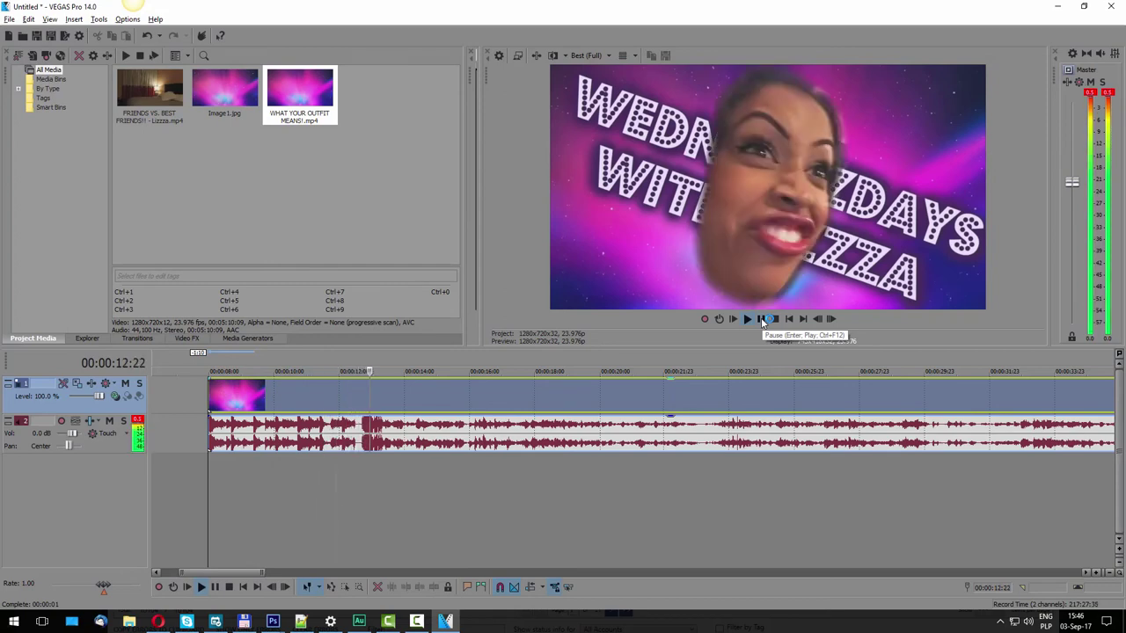
left_click(762, 319)
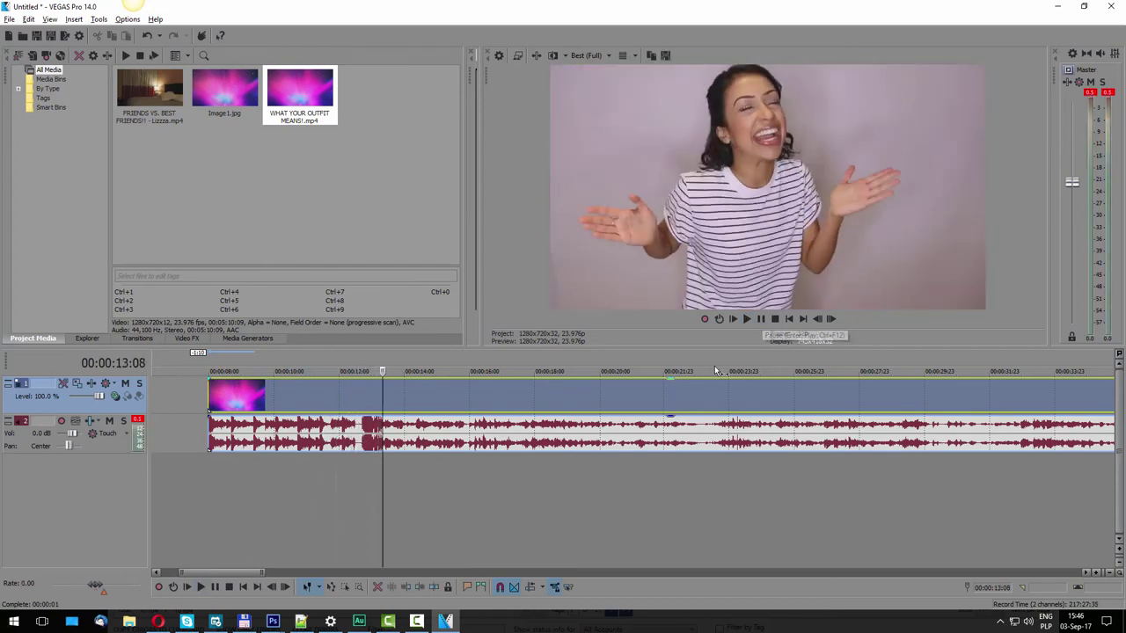
Step: Play from 00:00:12;15 and zoom in to find the cut near 00:00:13
left_click(360, 428)
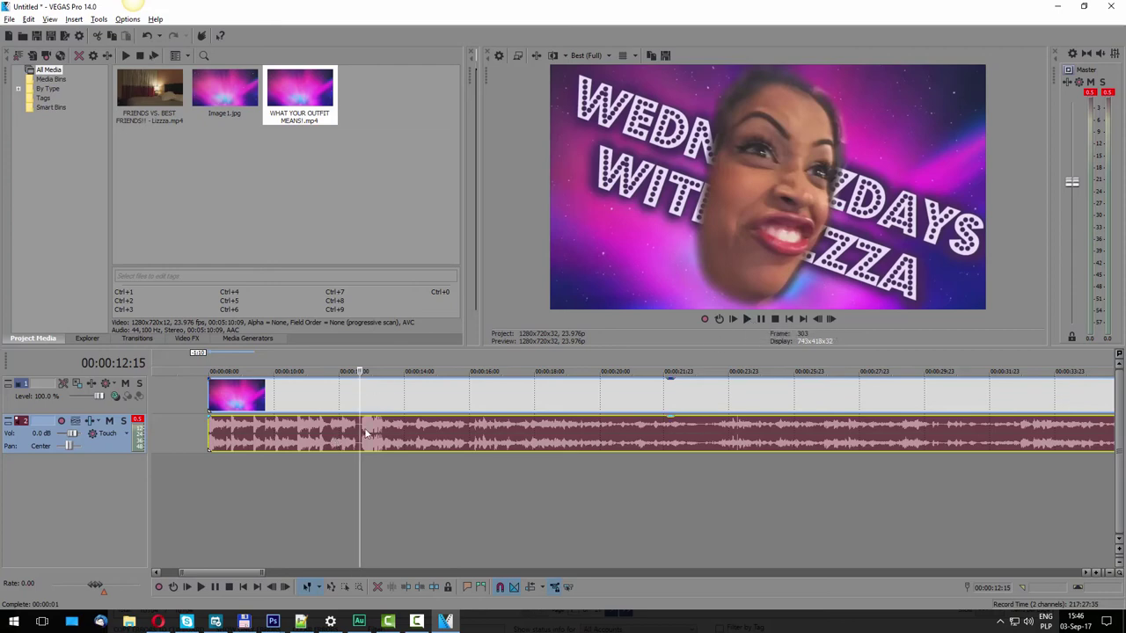
left_click(747, 318)
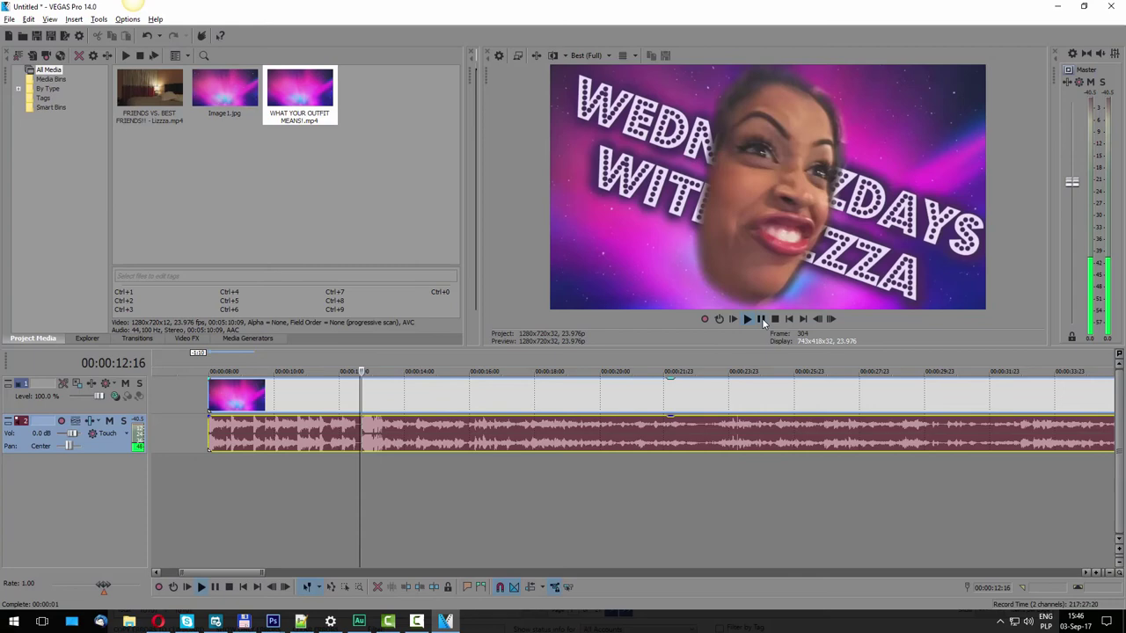
key("space")
scroll(658, 489, "up", 5)
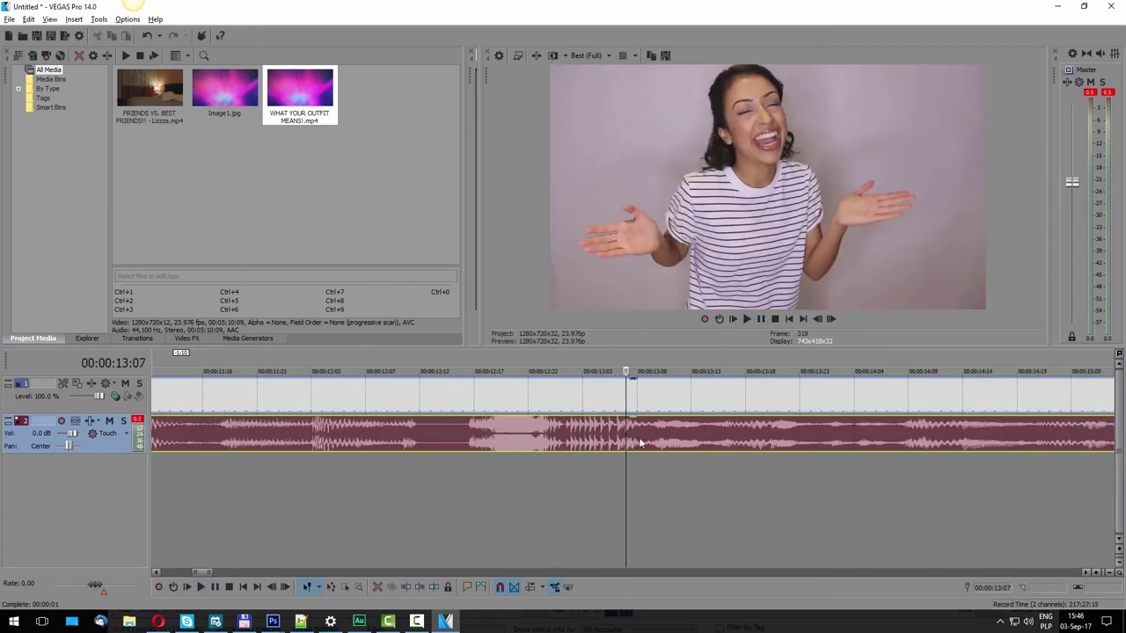
left_click(551, 403)
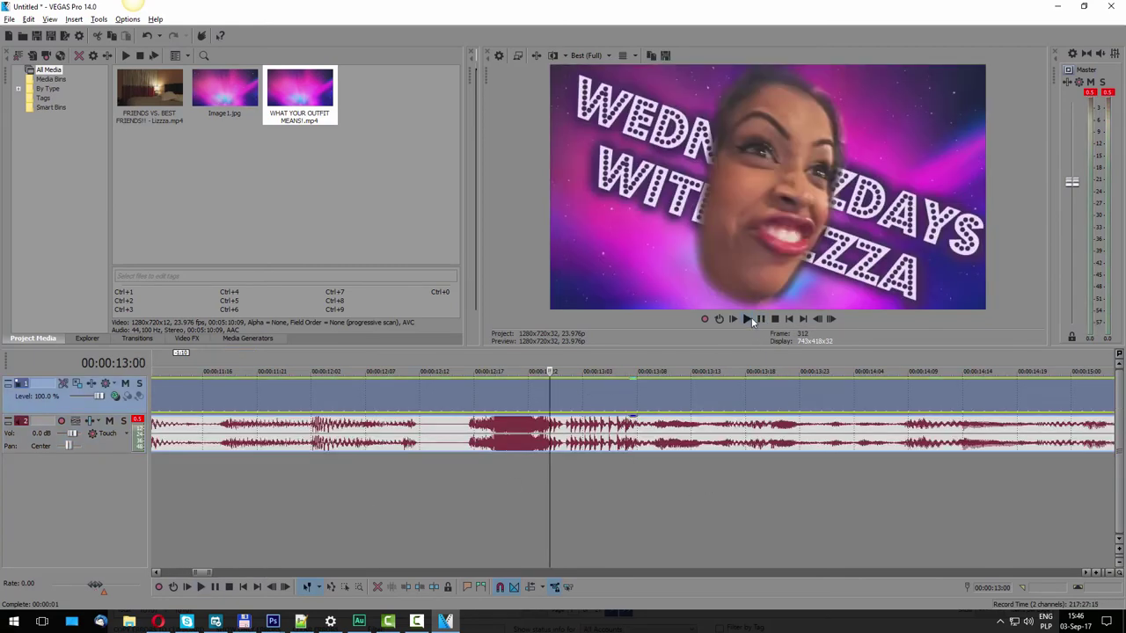
left_click(762, 319)
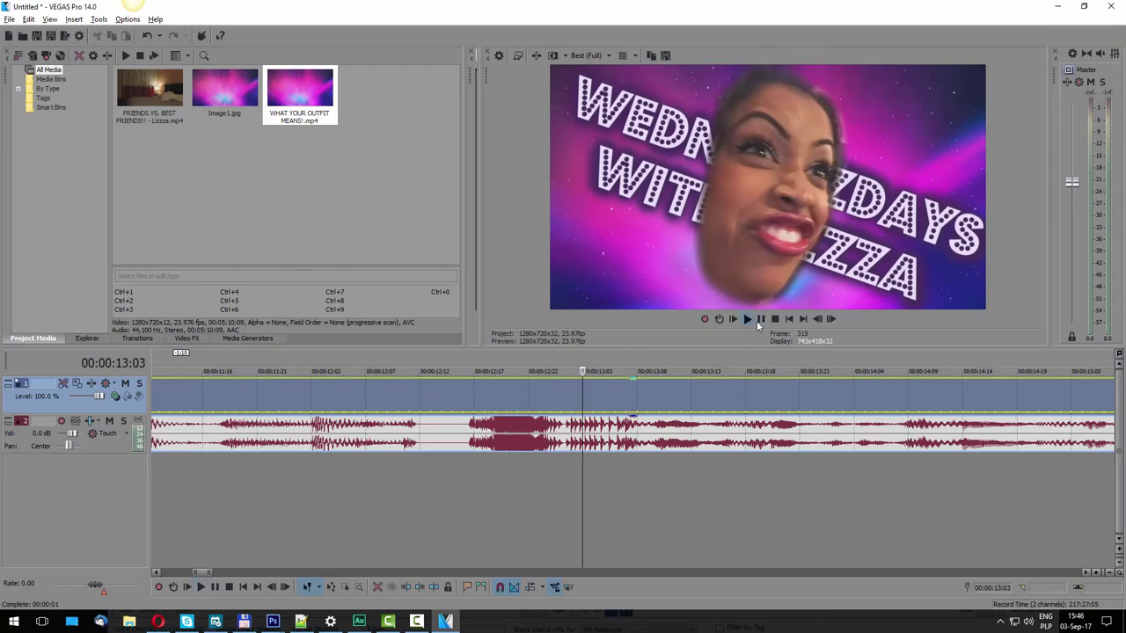
left_click(746, 319)
Step: Frame-step to the title card's first frame near 00:00:09 and add a marker with M
left_click(607, 402)
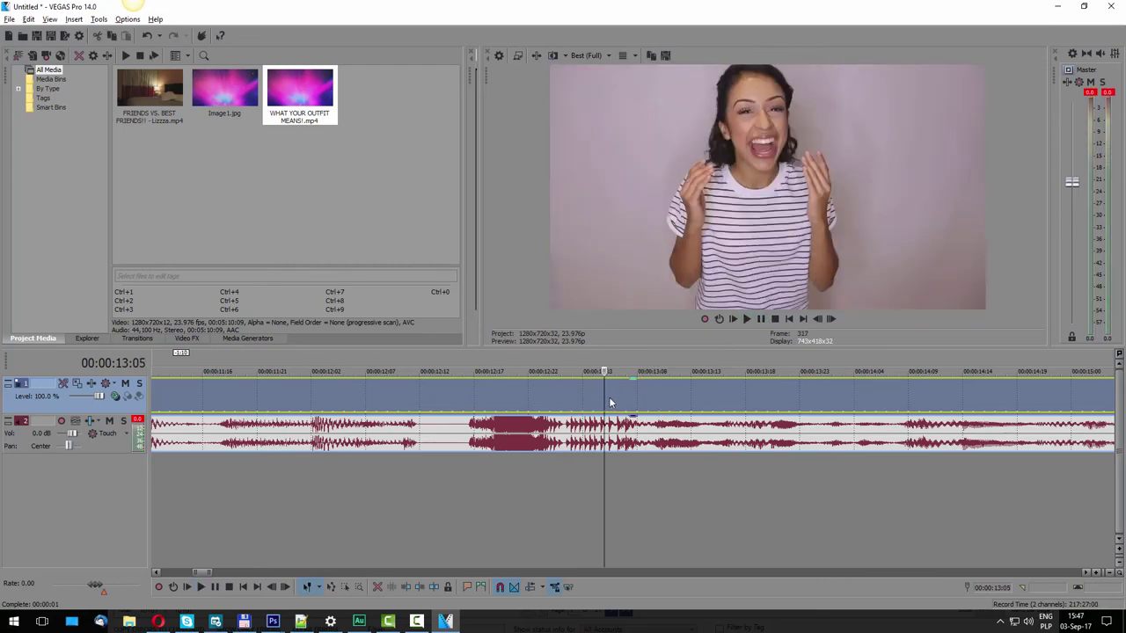
left_click(821, 320)
left_click(820, 320)
left_click(831, 320)
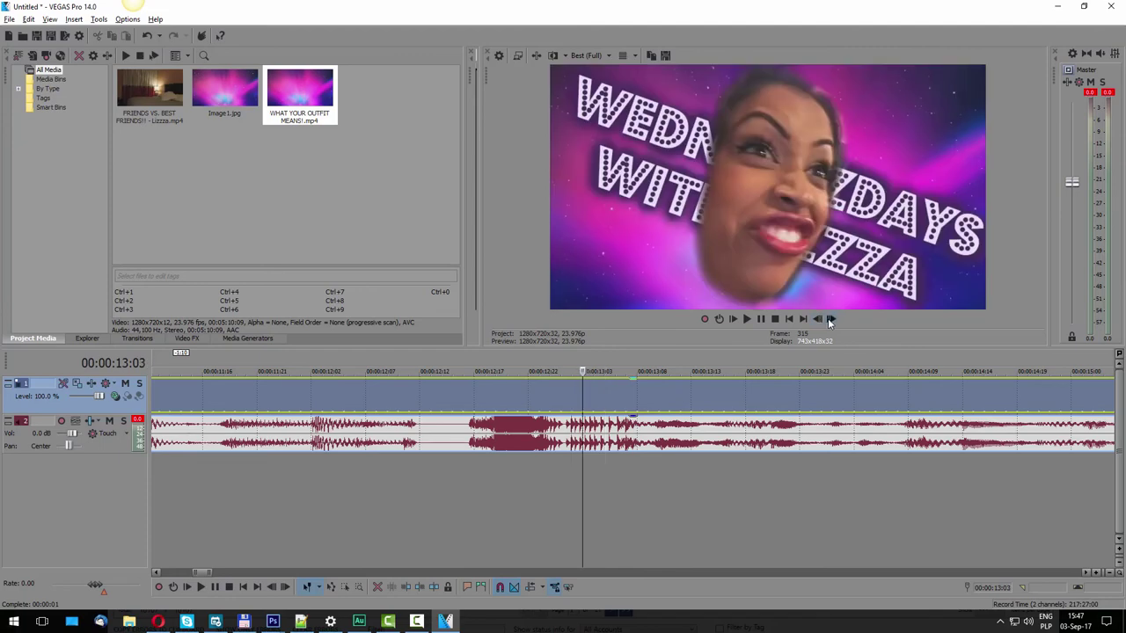
left_click(830, 321)
left_click(818, 320)
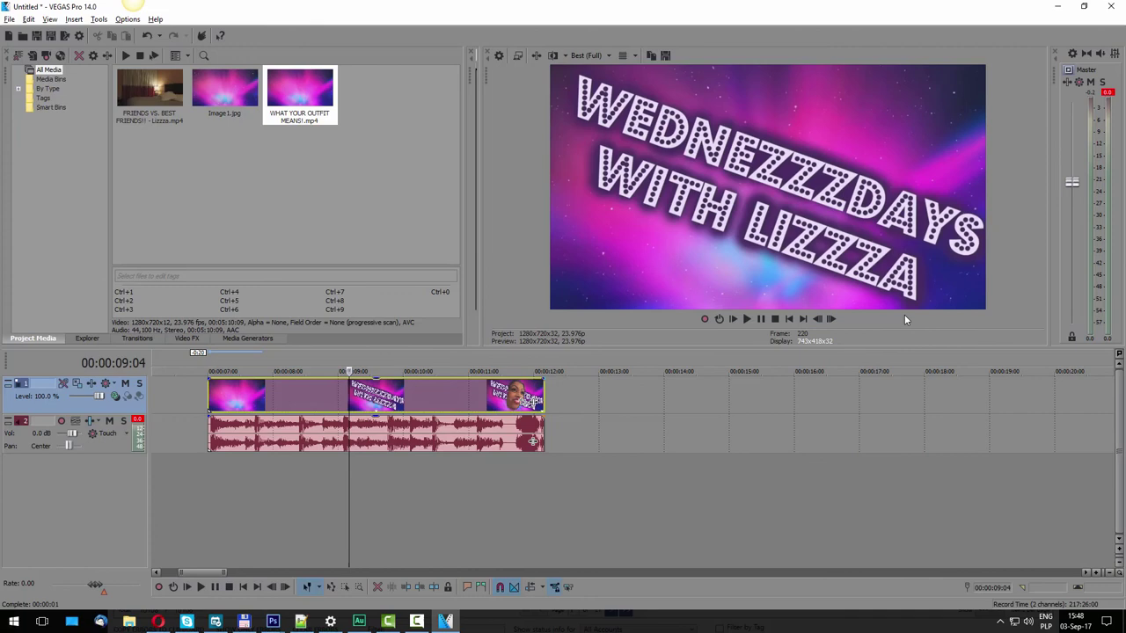
left_click(818, 319)
left_click(817, 319)
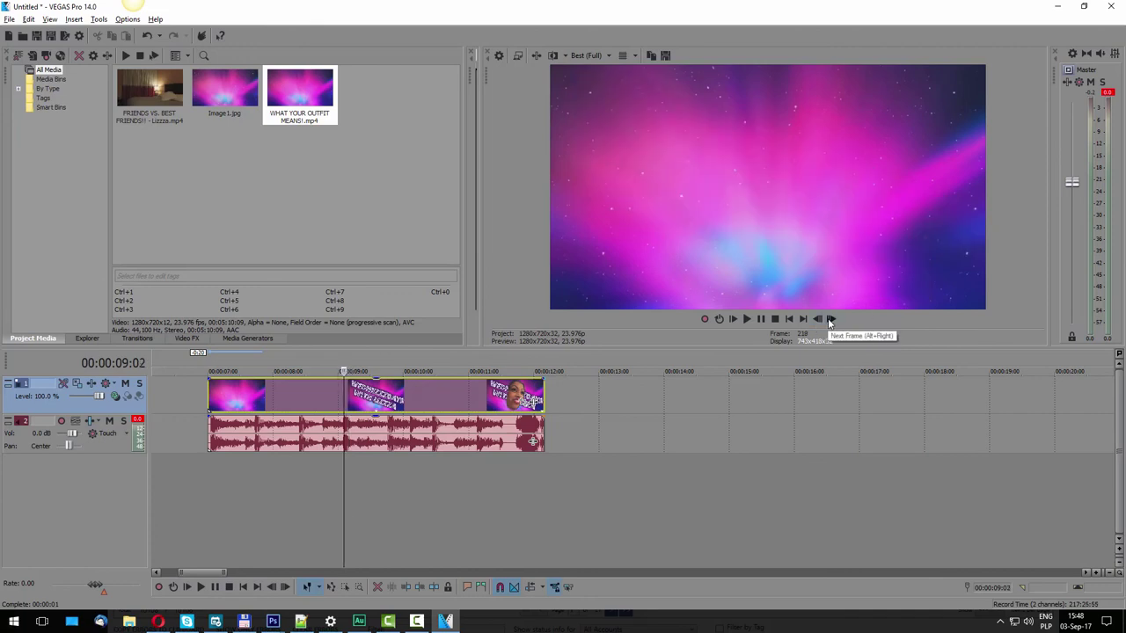
left_click(831, 319)
key("m")
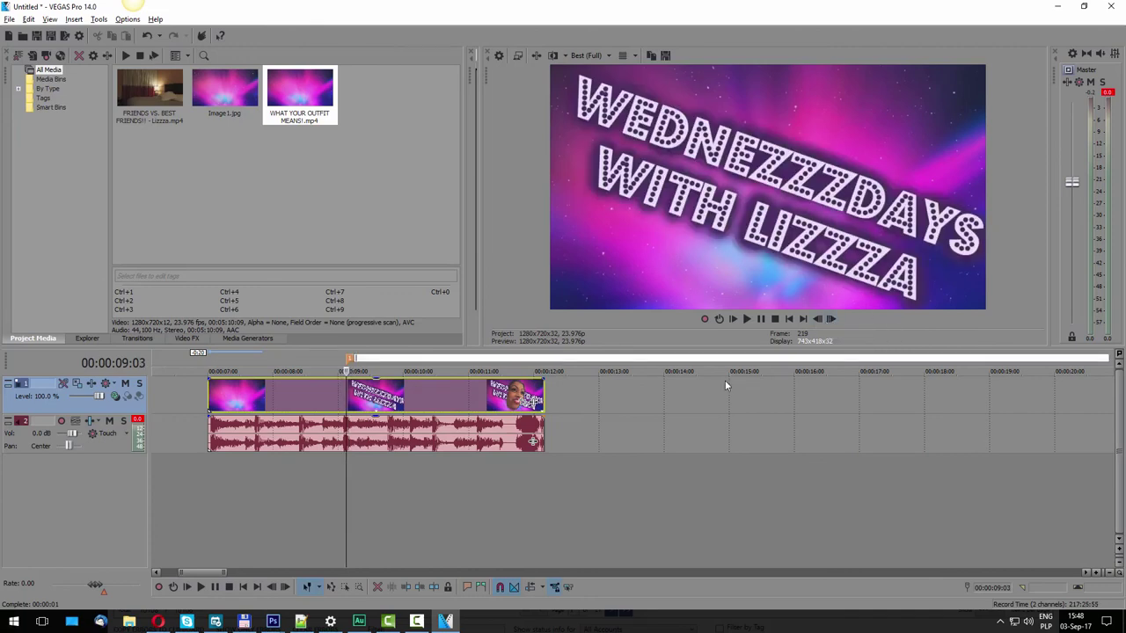
Step: Frame-step to the face's first frame at 00:00:11;12 and add a marker there
left_click(475, 396)
left_click(488, 396)
left_click(509, 396)
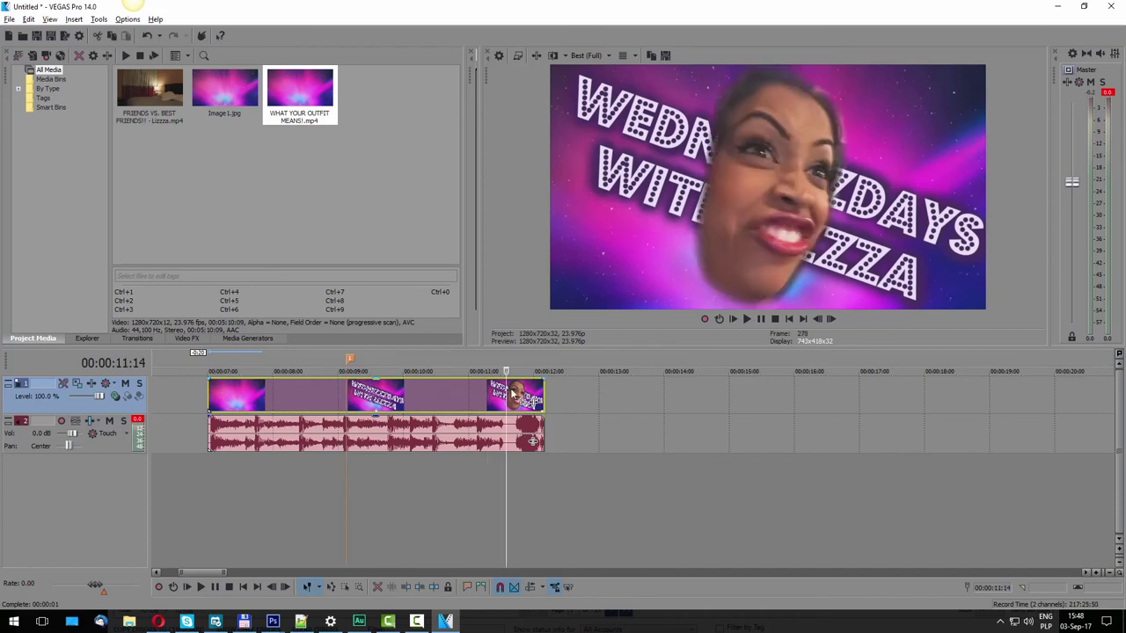
left_click(496, 396)
left_click(831, 319)
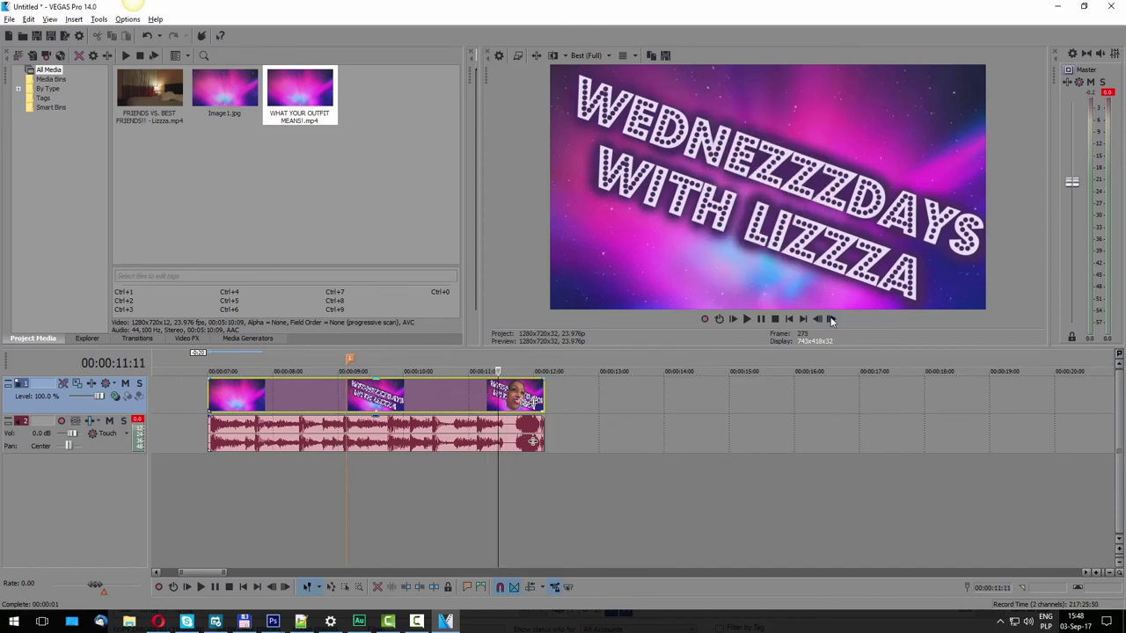
left_click(832, 319)
left_click(818, 320)
left_click(831, 319)
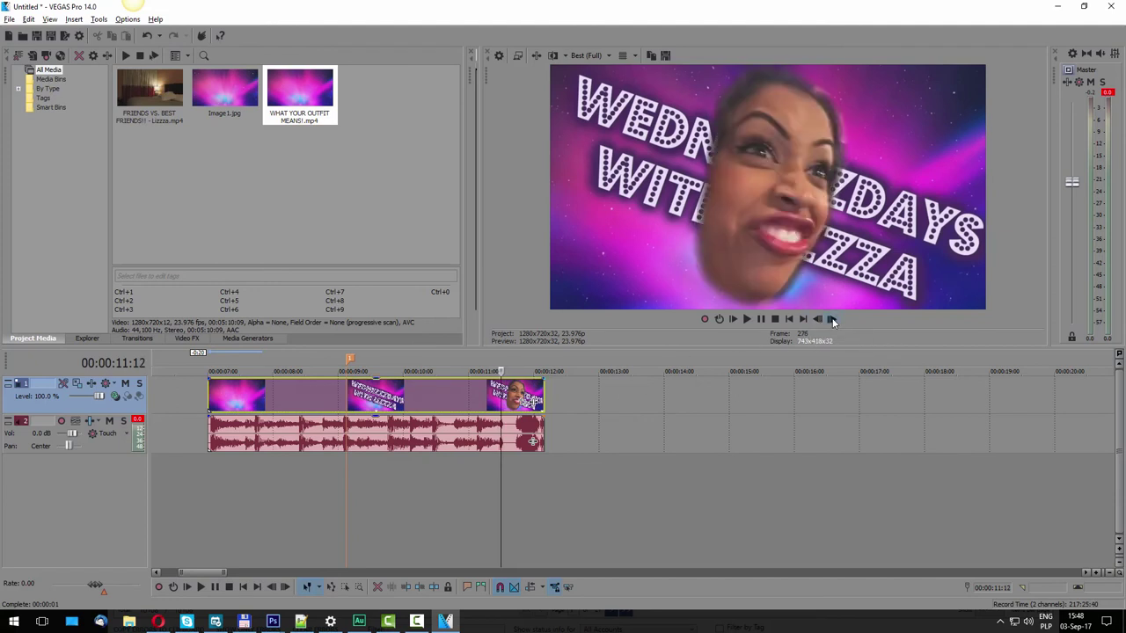
double_click(700, 353)
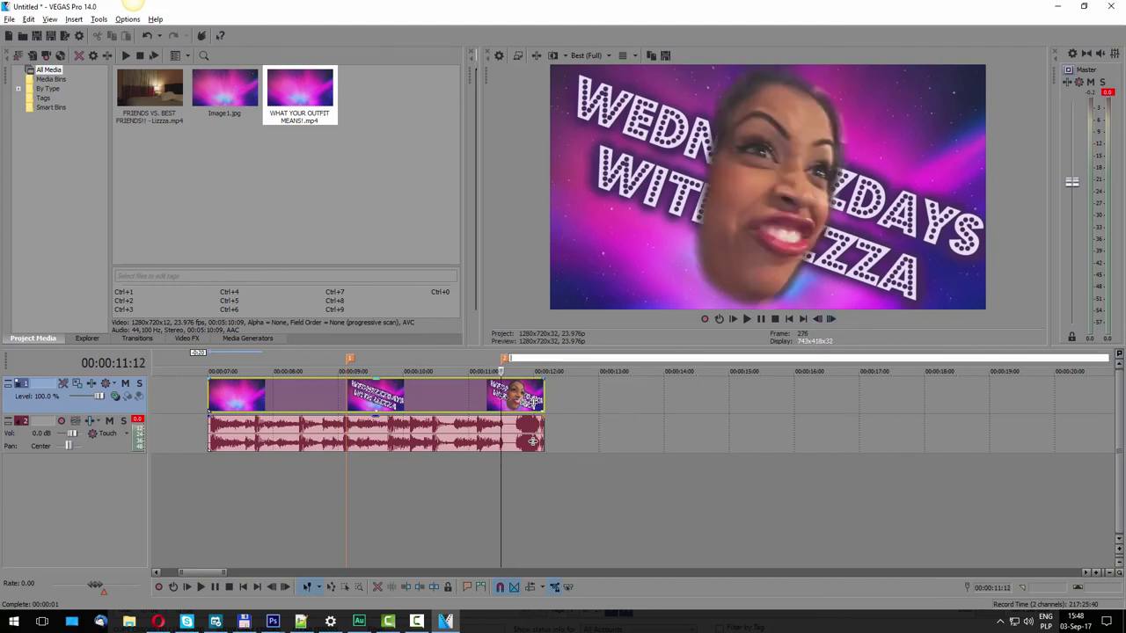
left_click(482, 403)
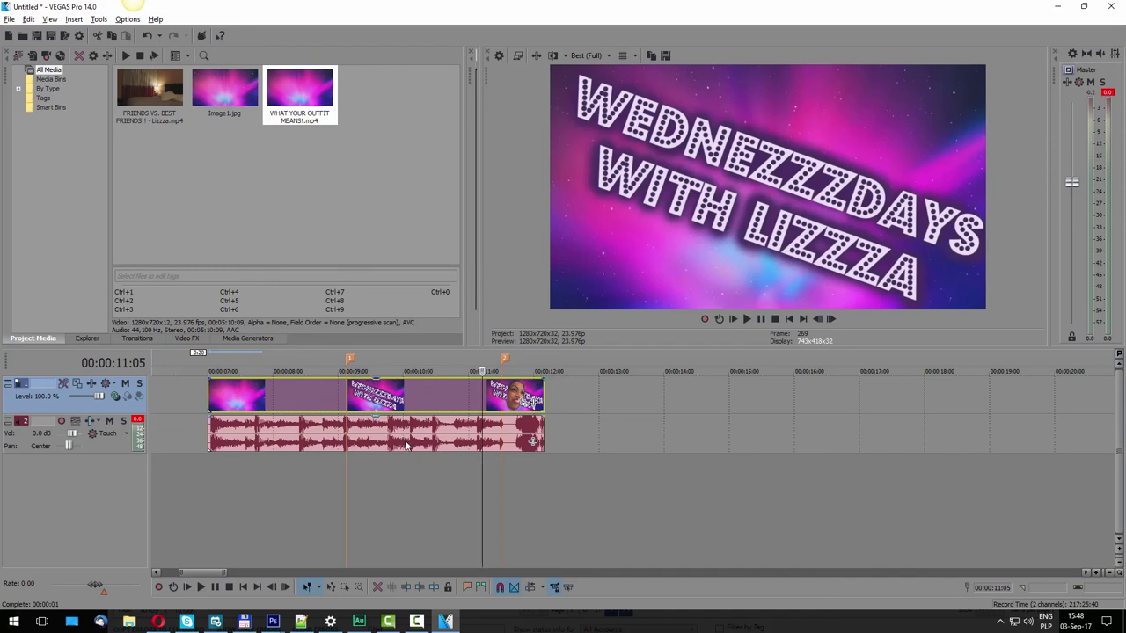
Step: Delete the reference video event and drag 2.jpg, 3.jpg and Image1.jpg onto the VEGAS timeline
left_click_drag(409, 401, 453, 402)
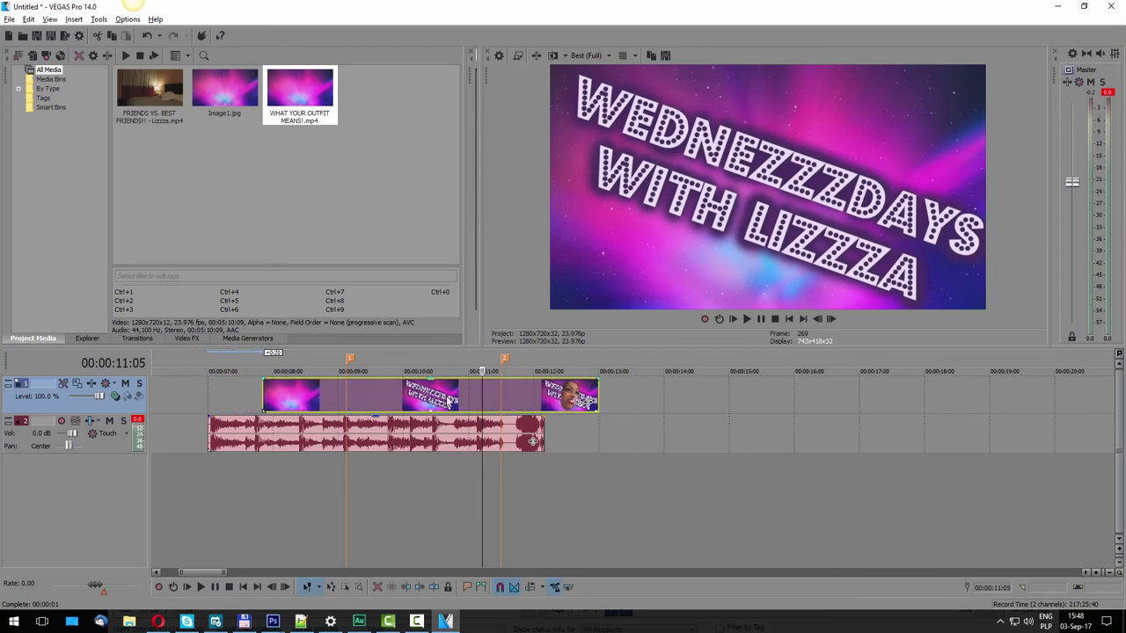
key("Delete")
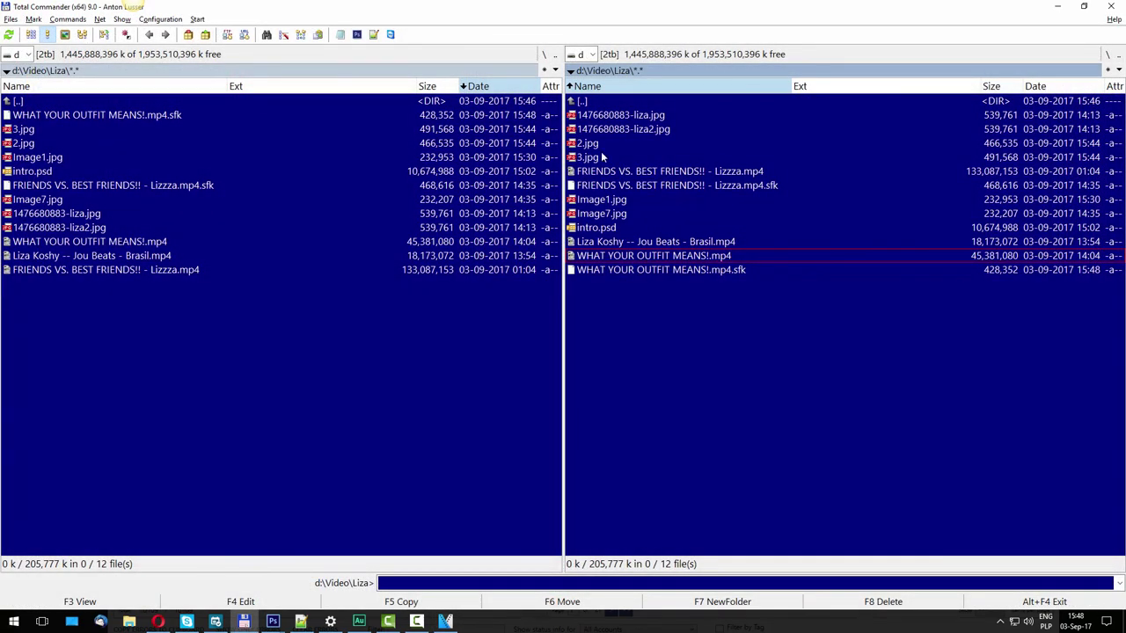
left_click(588, 144)
left_click(590, 158, "shift")
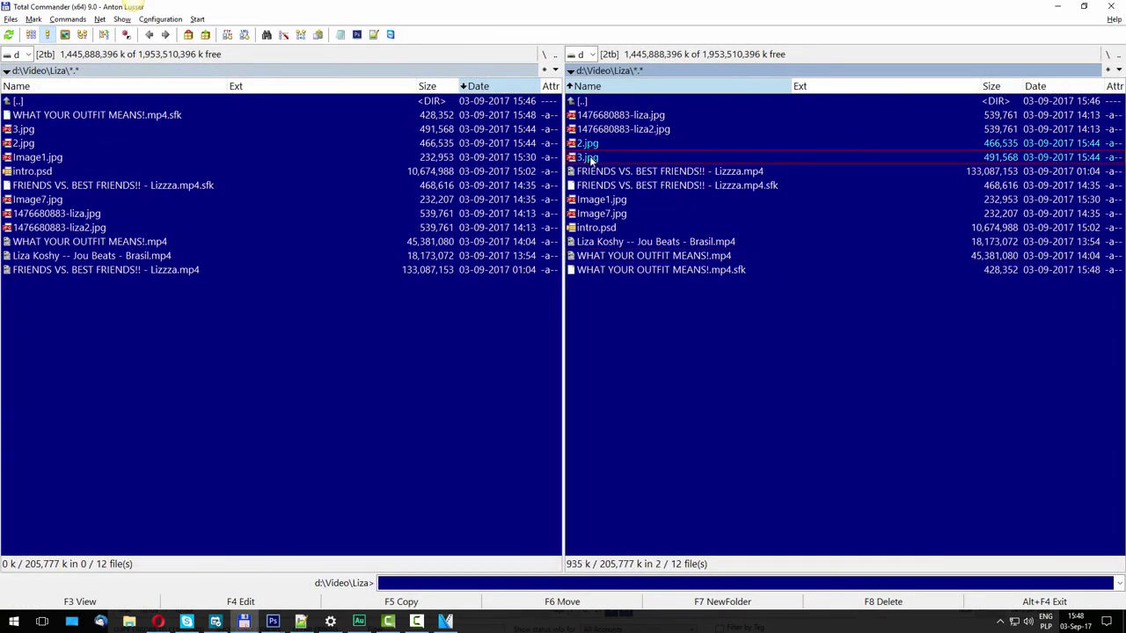
left_click(601, 201, "ctrl")
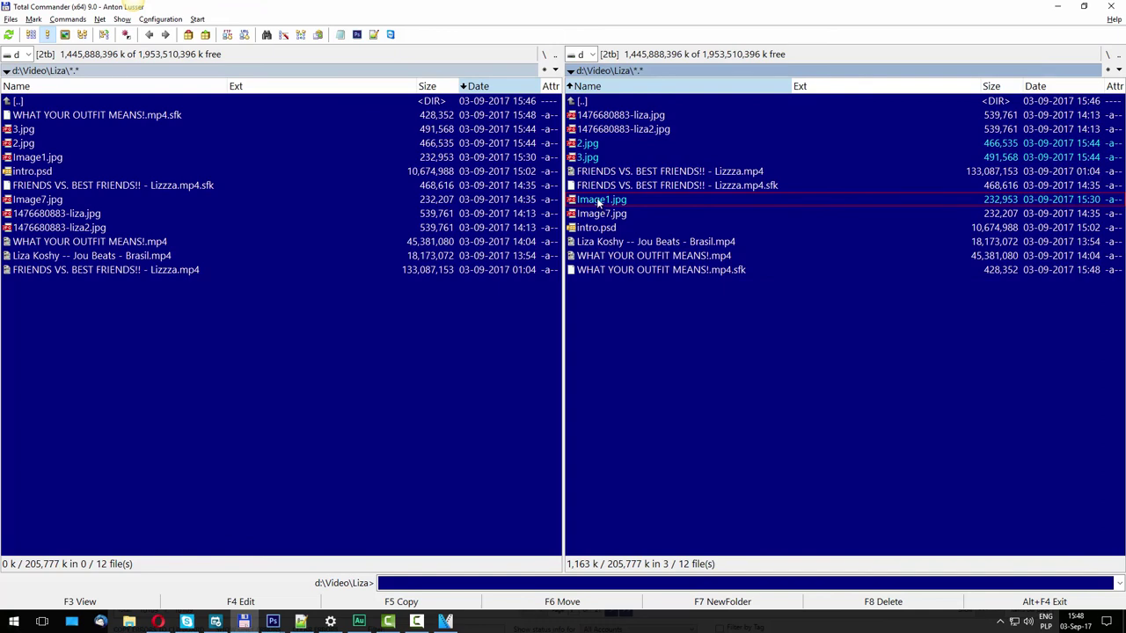
left_click_drag(599, 202, 283, 390)
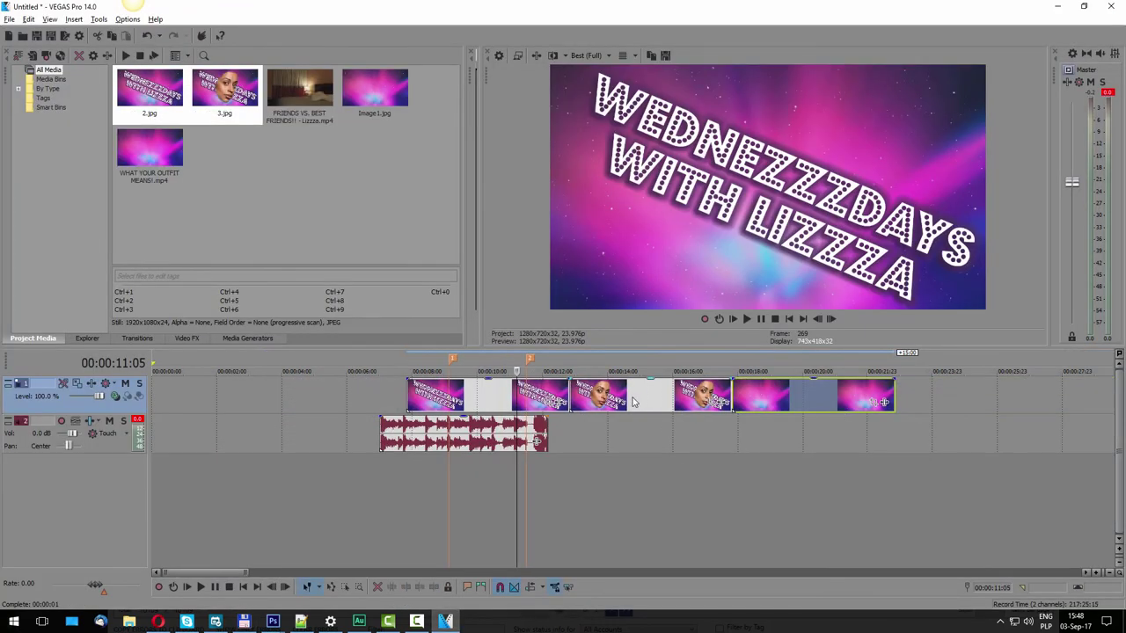
Step: Place the galaxy background image at the audio start, trimmed to end at the first marker
left_click_drag(634, 402, 934, 401)
left_click_drag(482, 397, 632, 400)
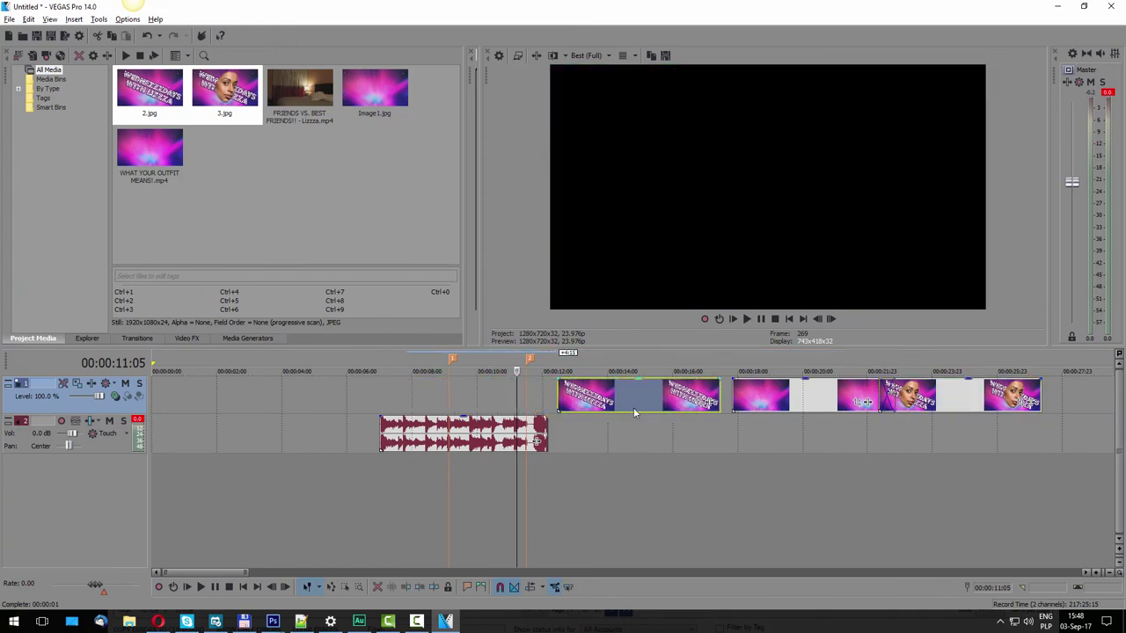
left_click_drag(793, 387, 440, 386)
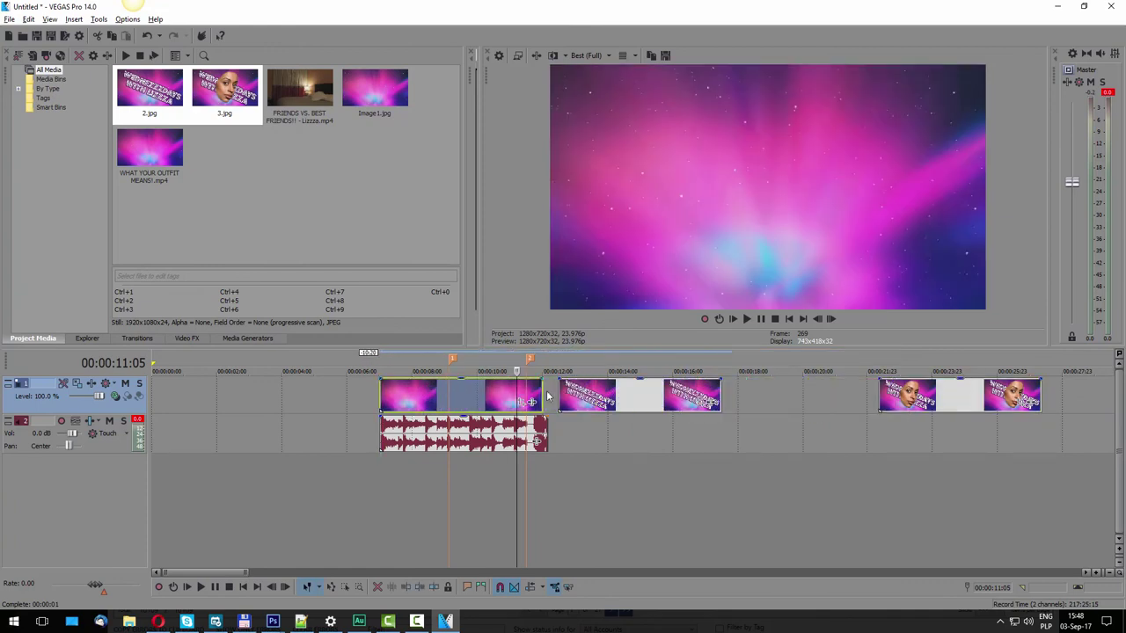
left_click_drag(543, 396, 447, 392)
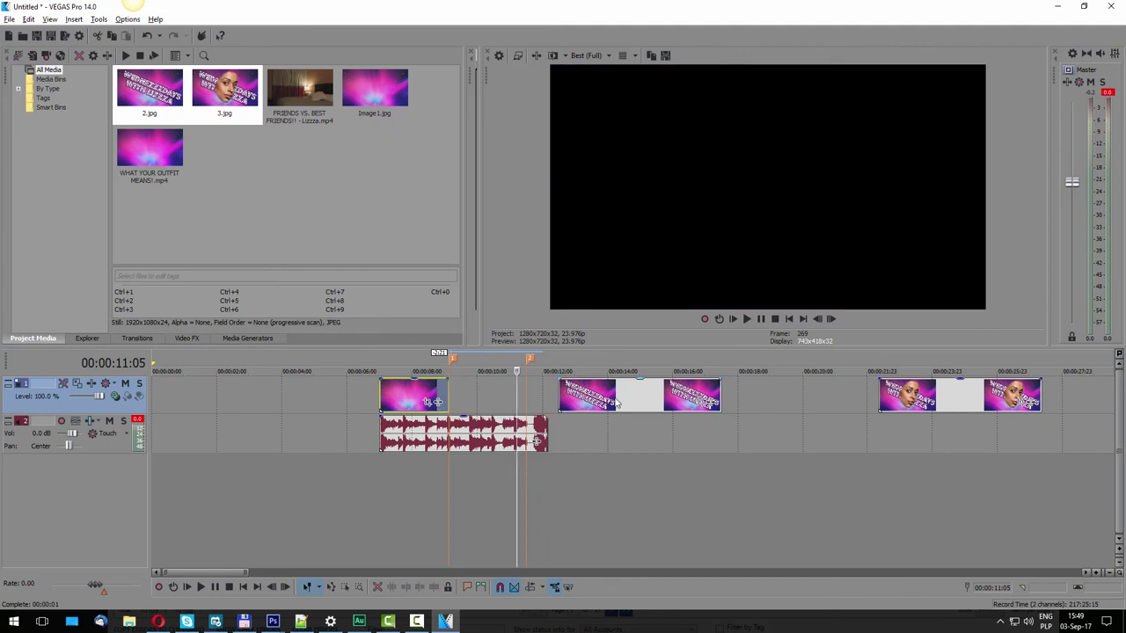
Step: Fit the title image up to the second marker and trim the face images to end with the audio
left_click_drag(617, 402, 516, 396)
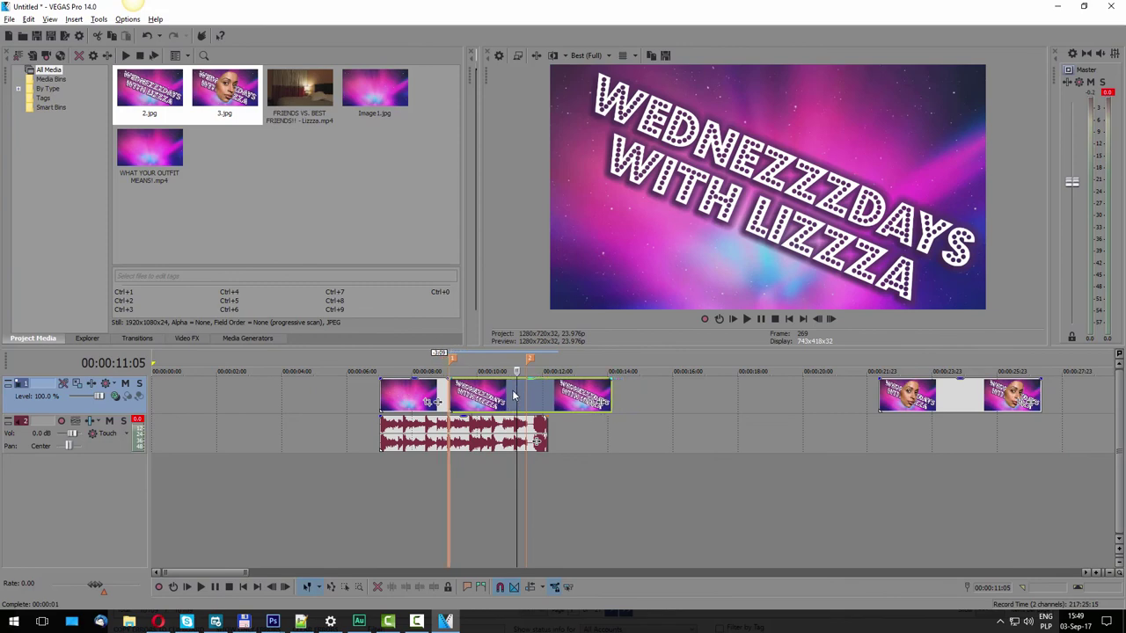
left_click_drag(616, 400, 525, 396)
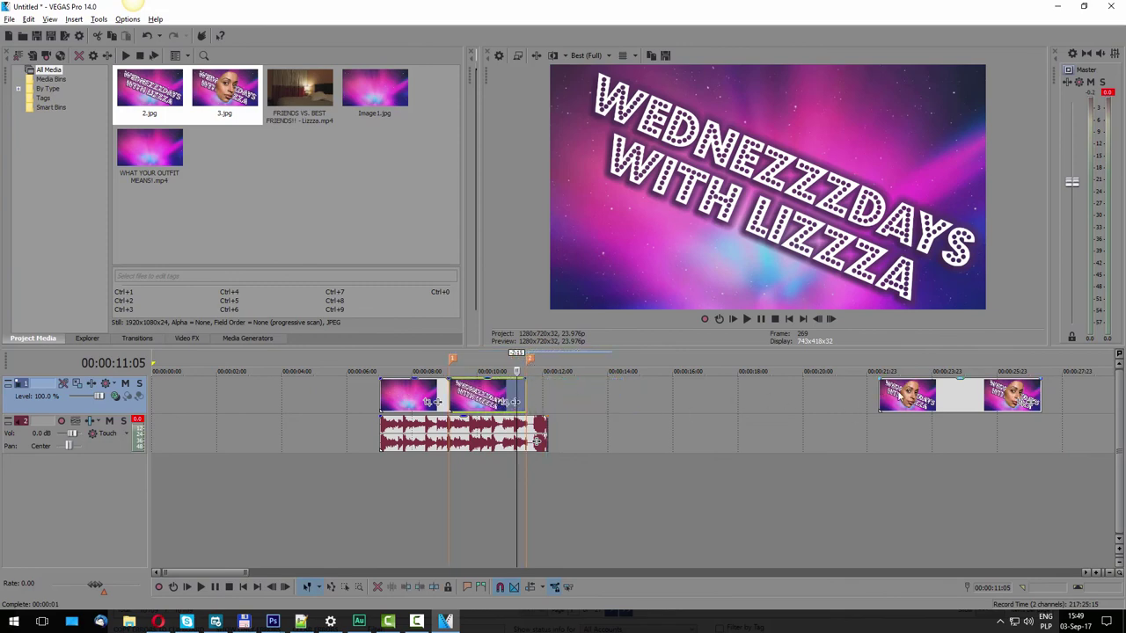
left_click_drag(899, 398, 547, 398)
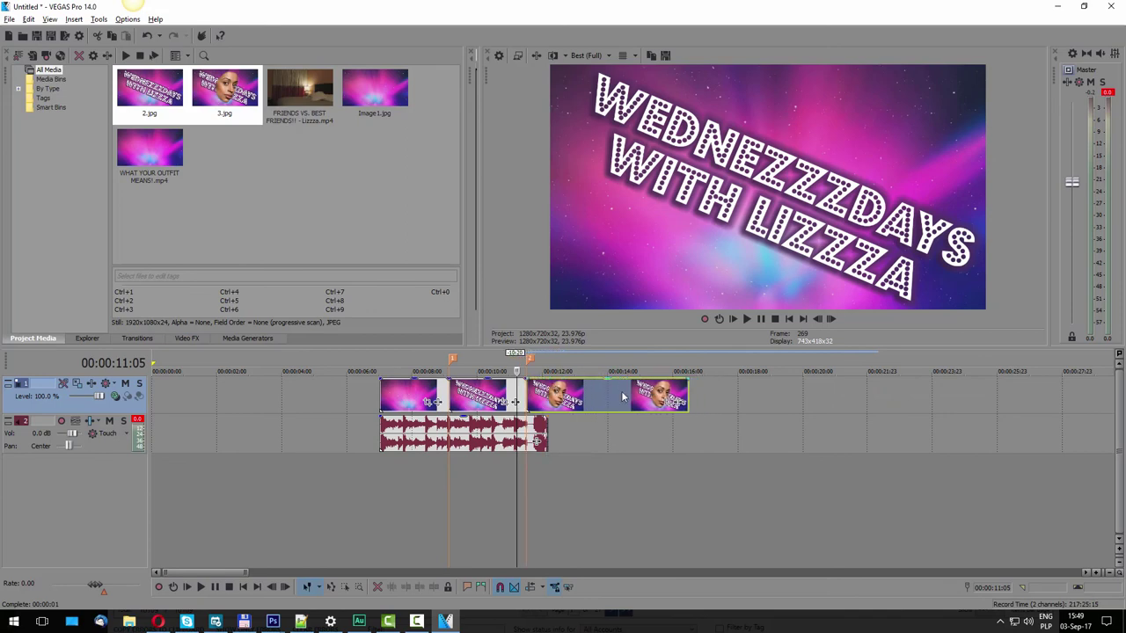
left_click_drag(682, 398, 537, 400)
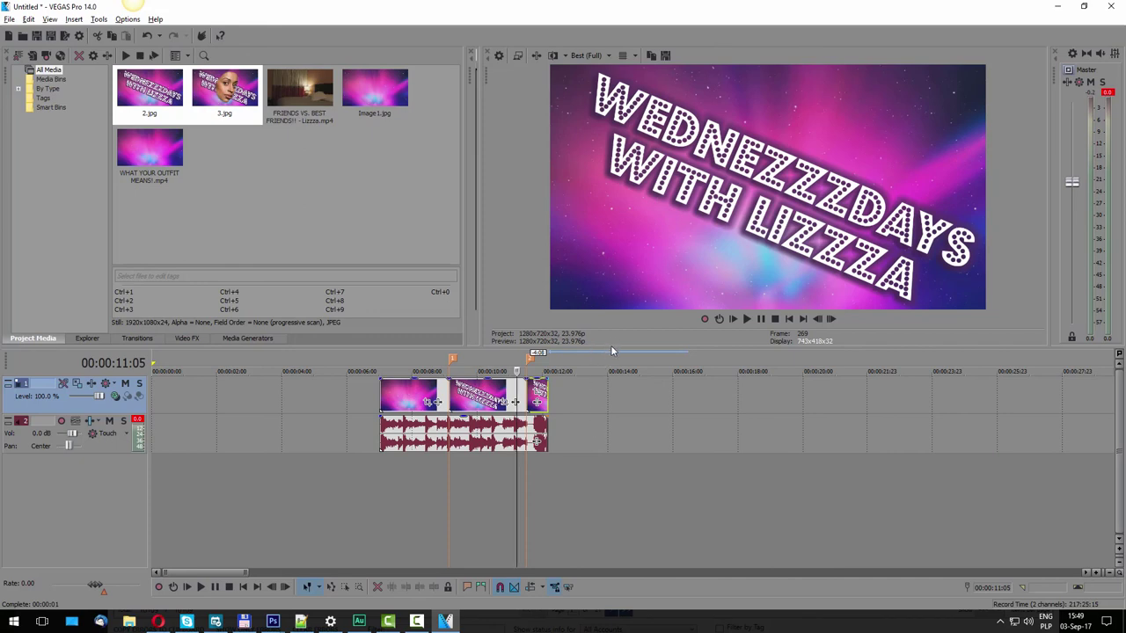
left_click_drag(610, 345, 609, 454)
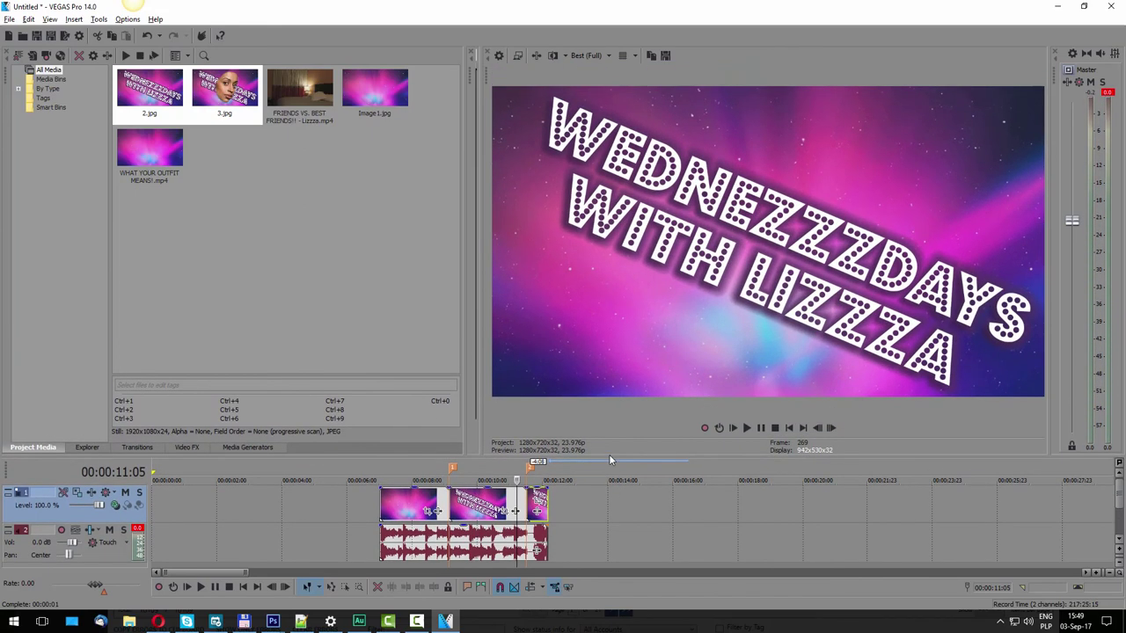
Step: Play the assembled intro from the start of the timeline events
left_click(369, 504)
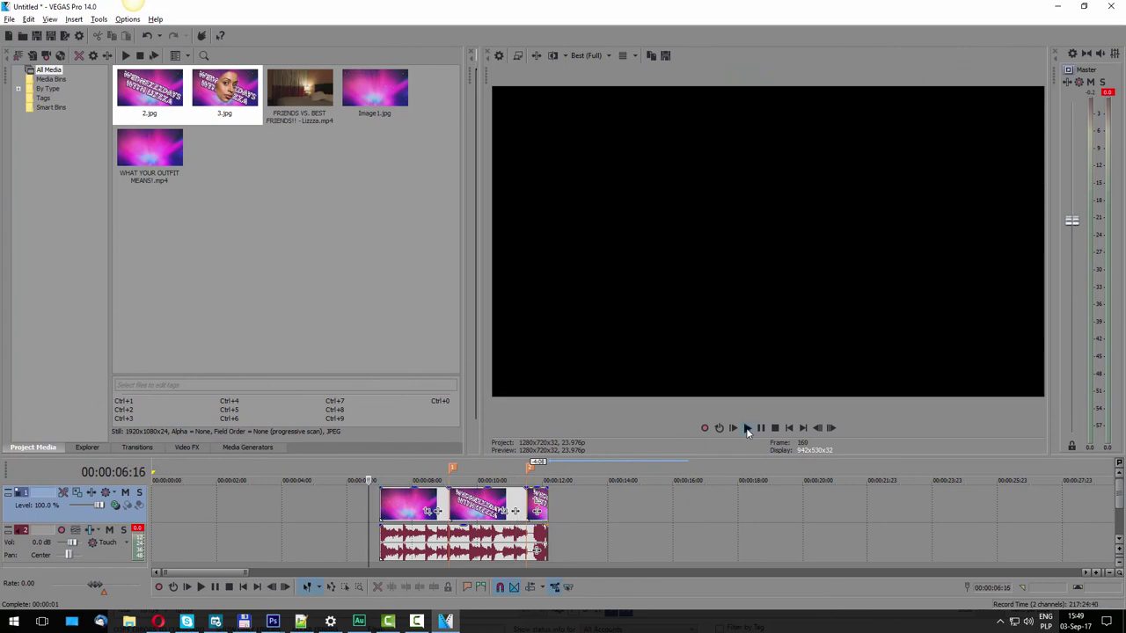
key("space")
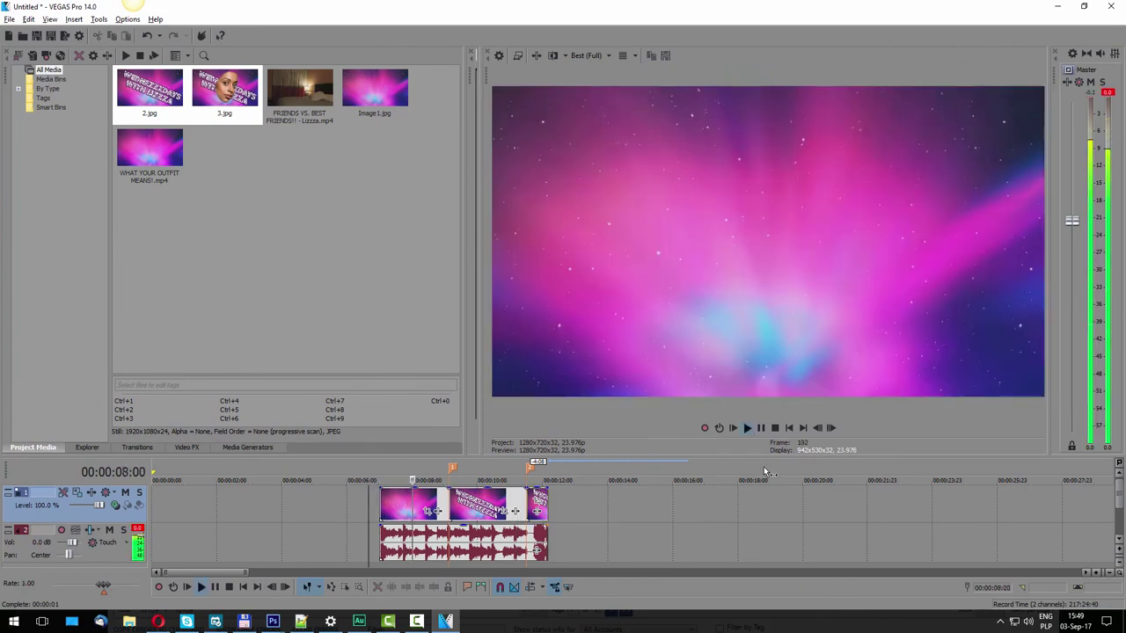